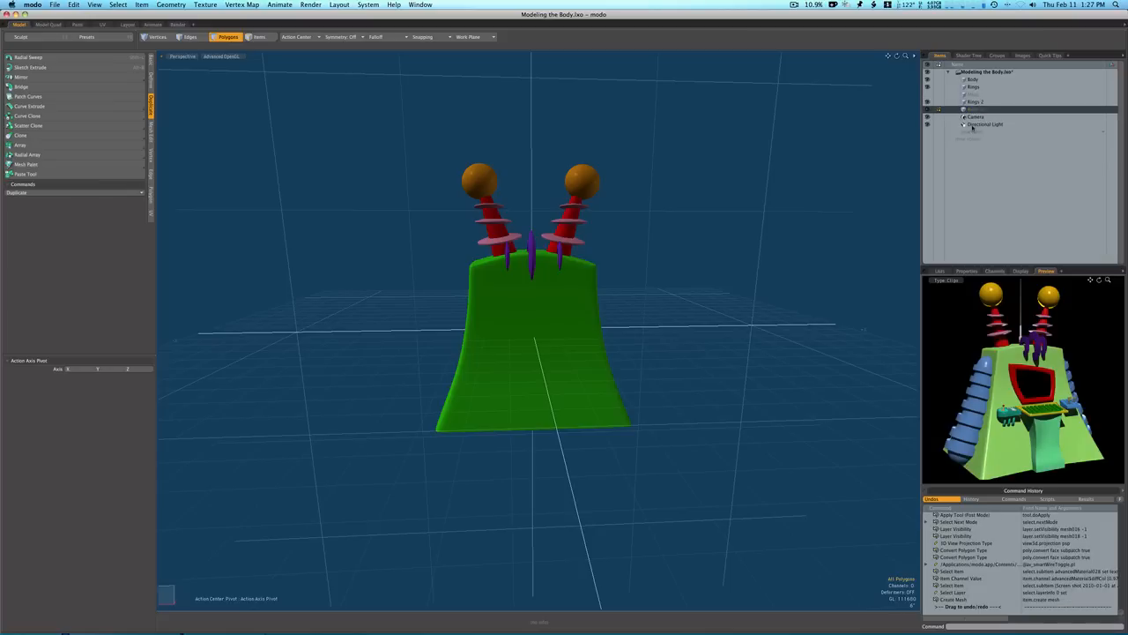
# Delete the empty mesh item directly below Rings and rename the Rings 2 item to Polls
pyautogui.rightClick(947, 92)
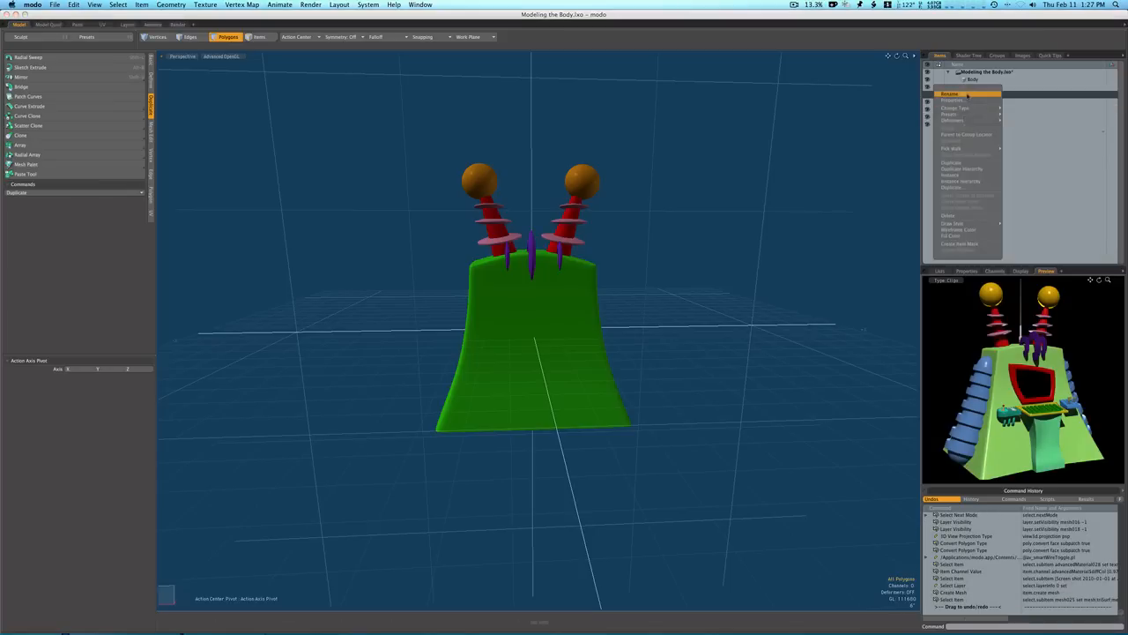
pyautogui.click(961, 215)
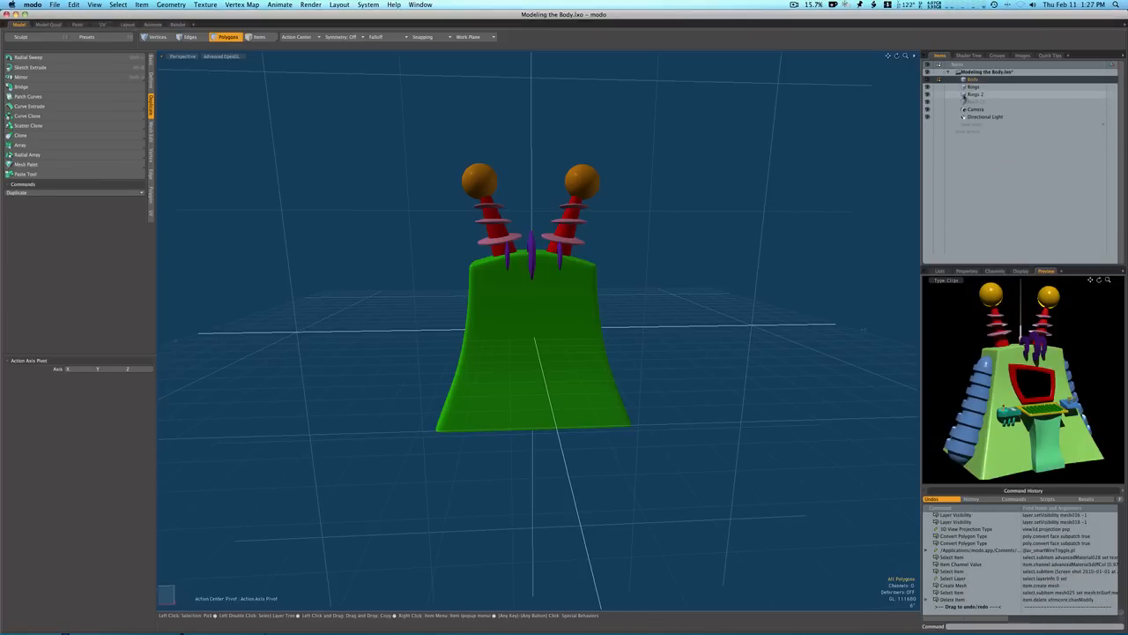
pyautogui.click(927, 94)
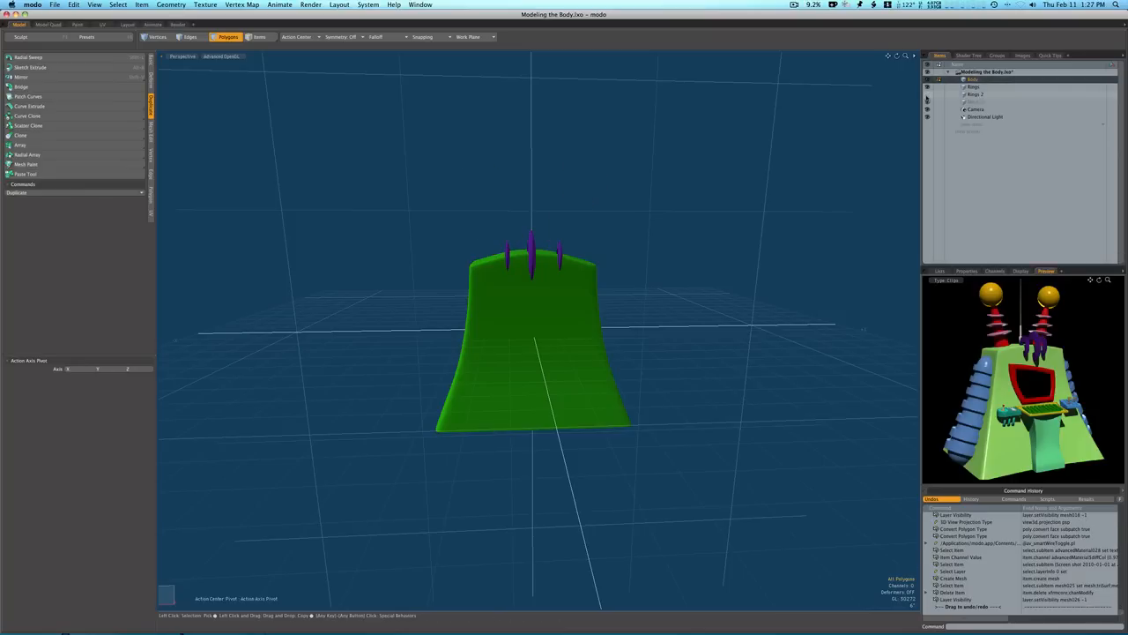
pyautogui.click(926, 94)
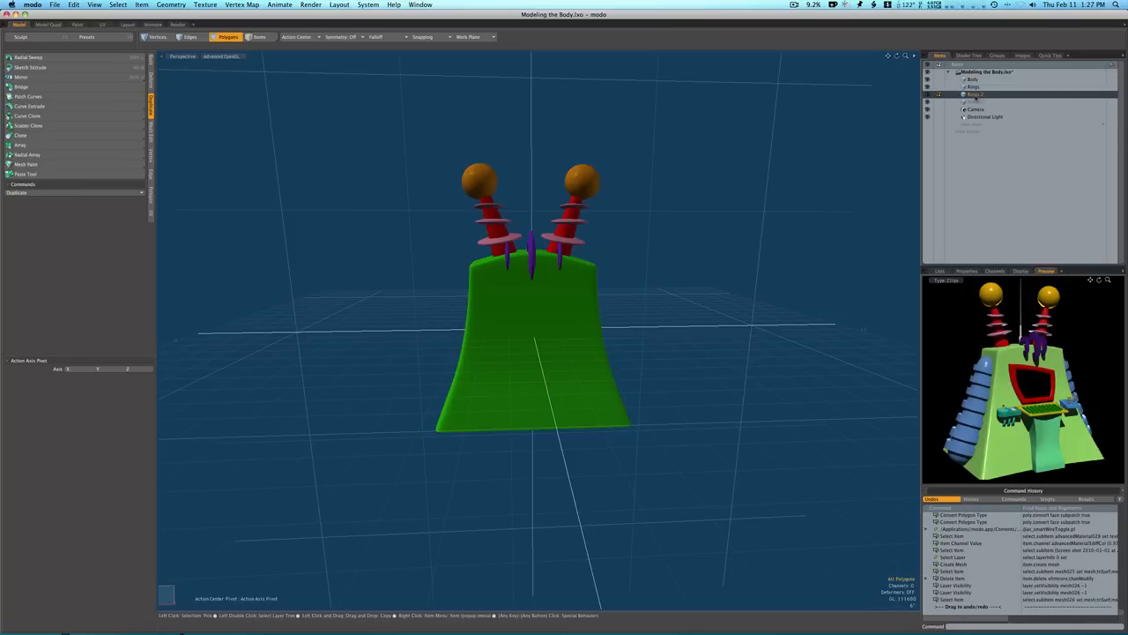
pyautogui.click(973, 95)
pyautogui.doubleClick(974, 94)
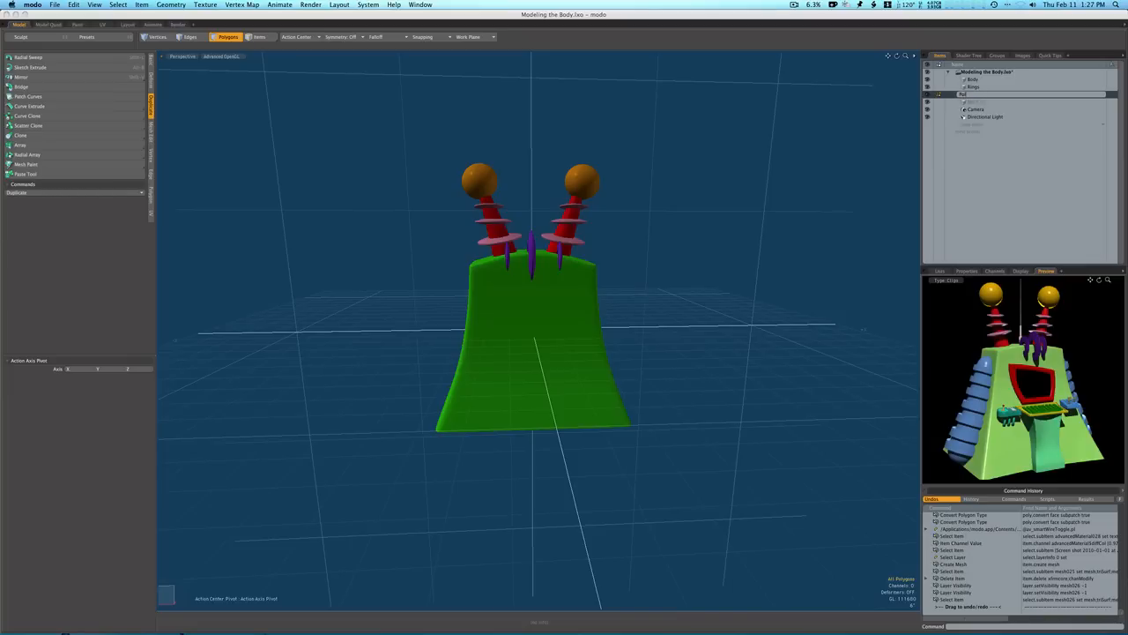
pyautogui.press('Return')
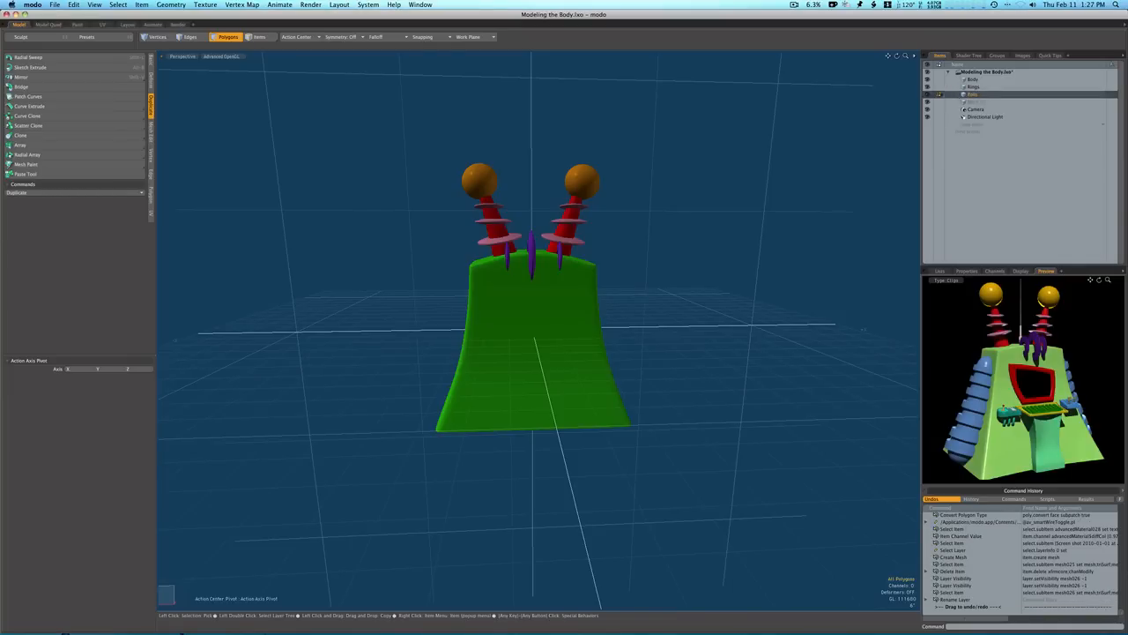
# Check which parts the Polls, Rings and Body items contain by temporarily hiding each one
pyautogui.click(936, 87)
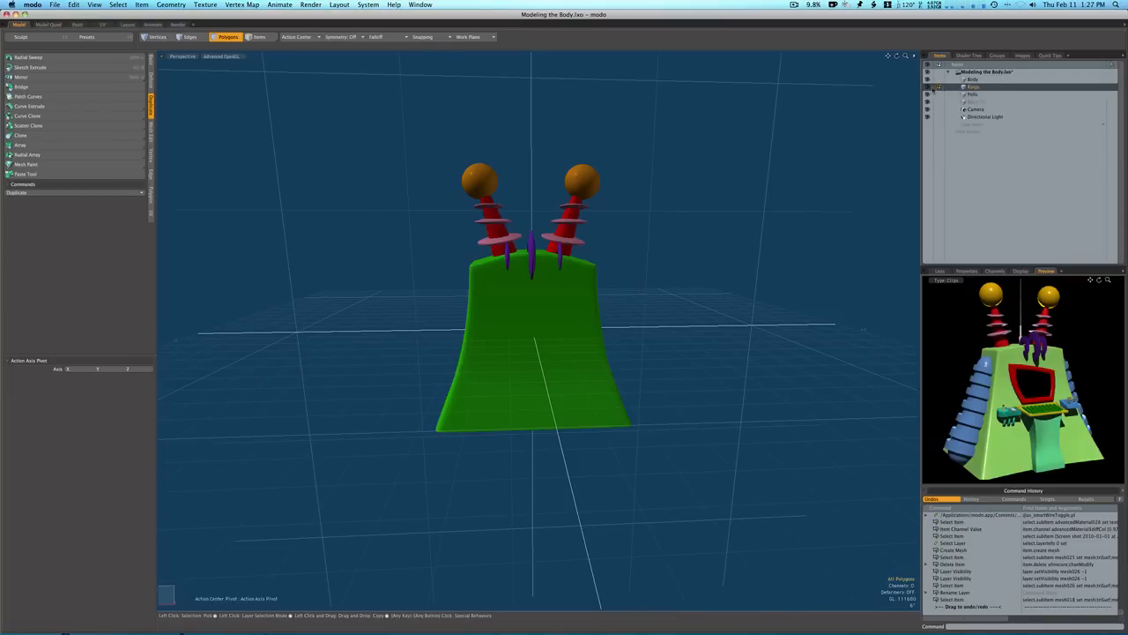
pyautogui.click(936, 94)
pyautogui.click(928, 94)
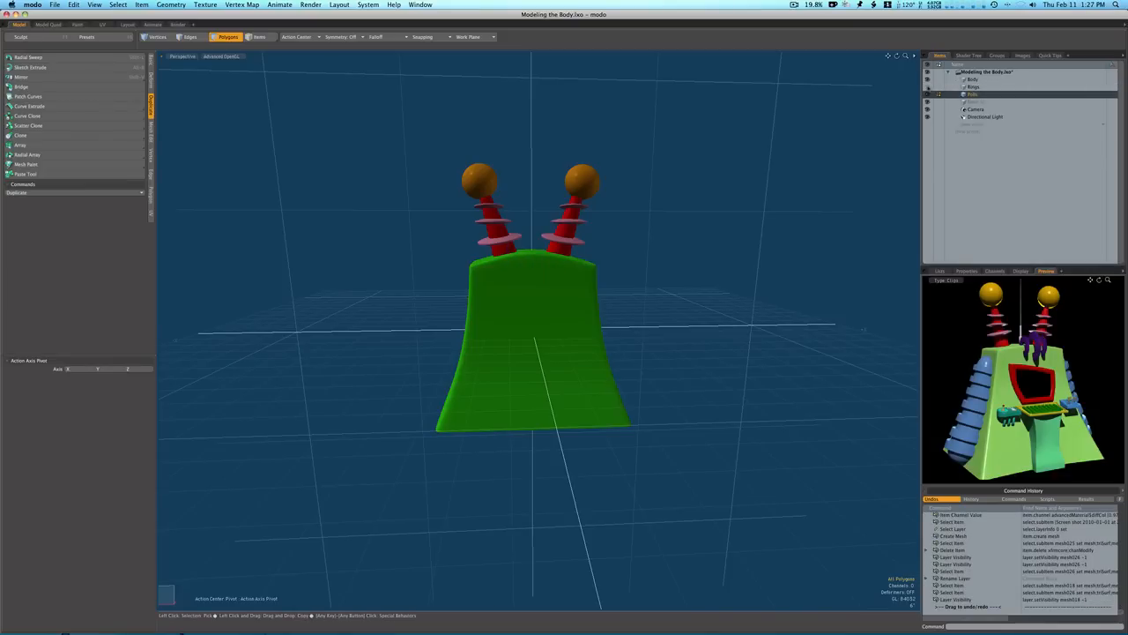
pyautogui.click(927, 94)
pyautogui.click(936, 87)
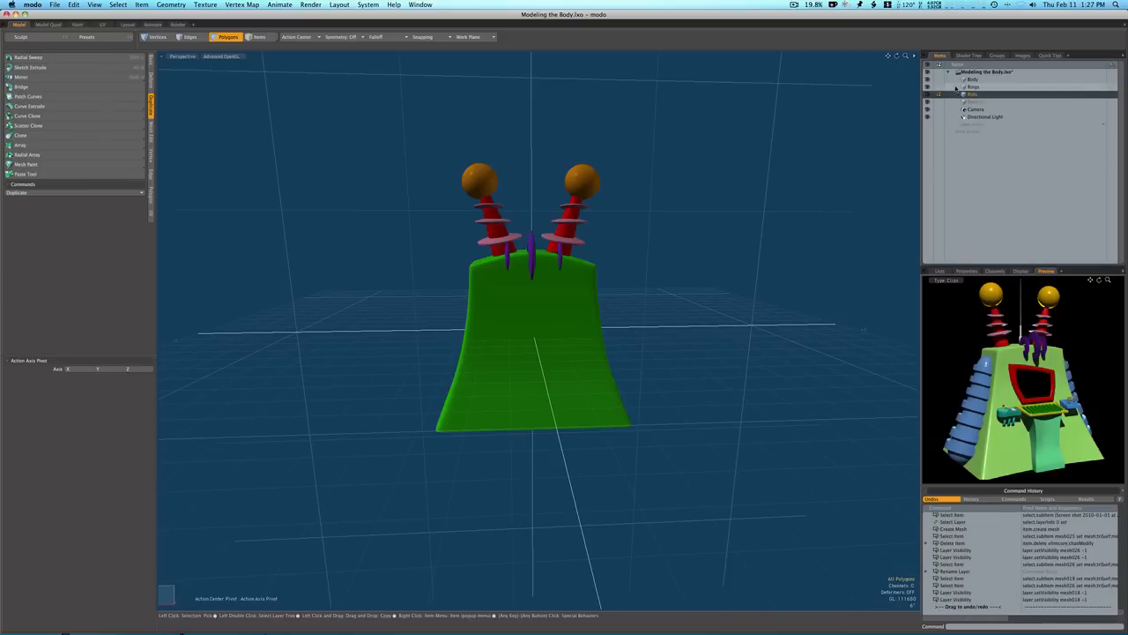
pyautogui.click(927, 87)
pyautogui.click(927, 87)
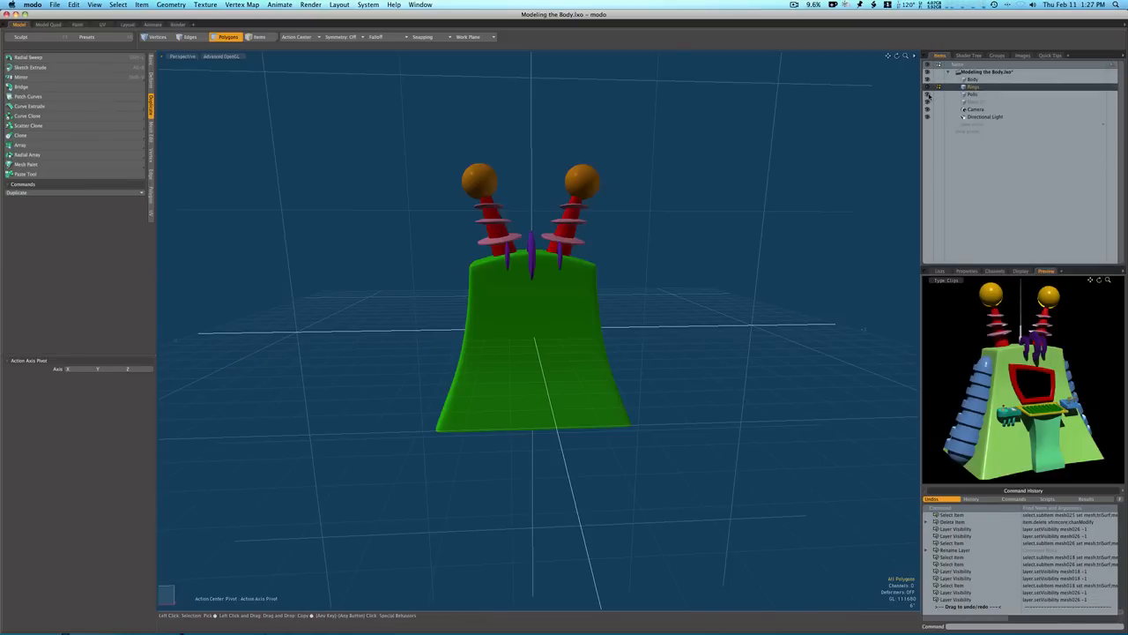
pyautogui.click(936, 79)
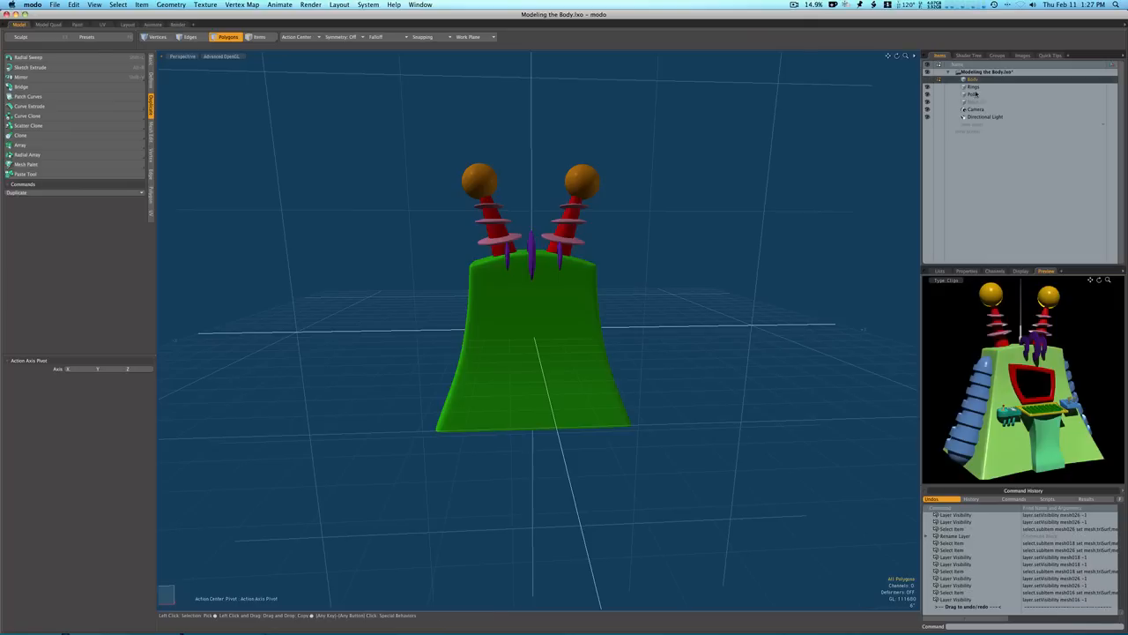
pyautogui.click(936, 87)
pyautogui.click(927, 79)
pyautogui.click(927, 79)
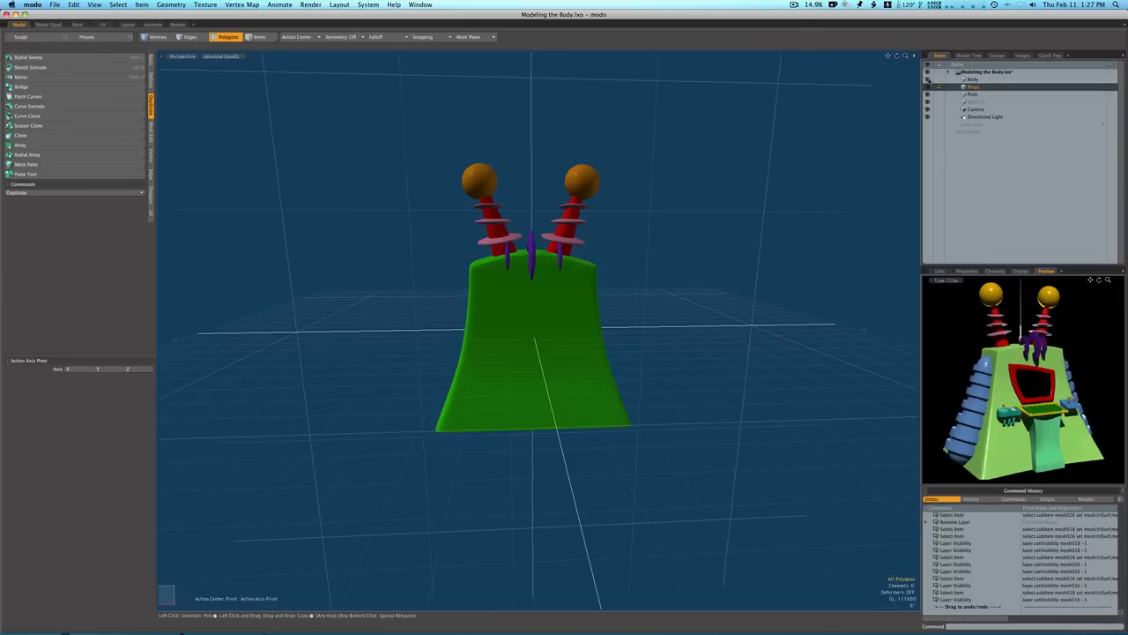
pyautogui.click(969, 79)
# Add a unit sphere to the remaining empty mesh item and turn on the wireframe display
pyautogui.click(973, 101)
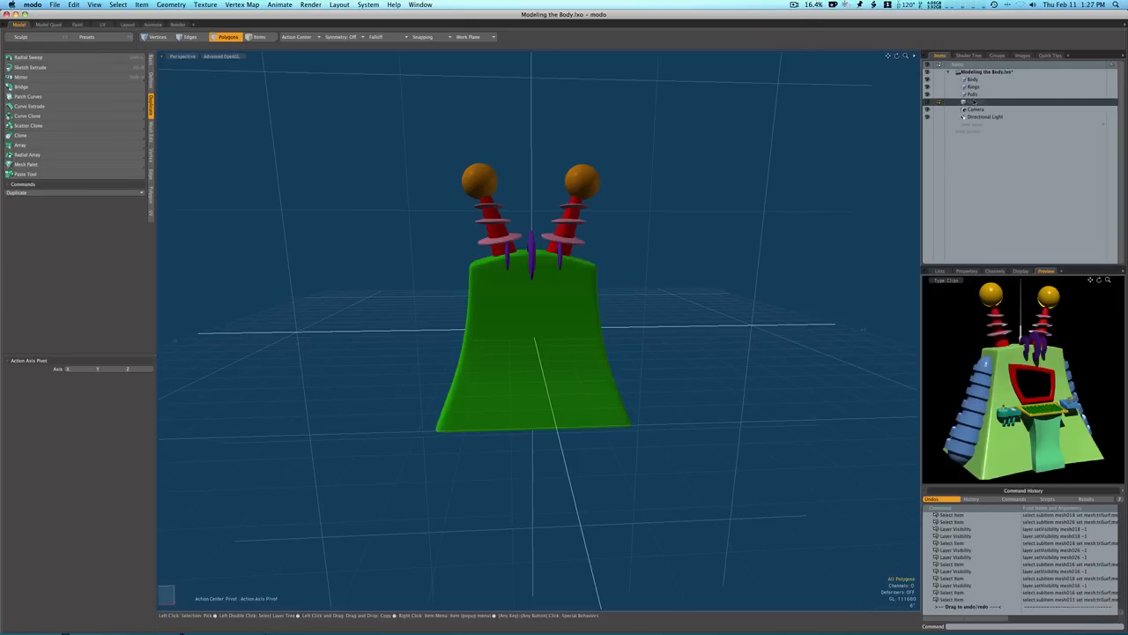
pyautogui.click(150, 60)
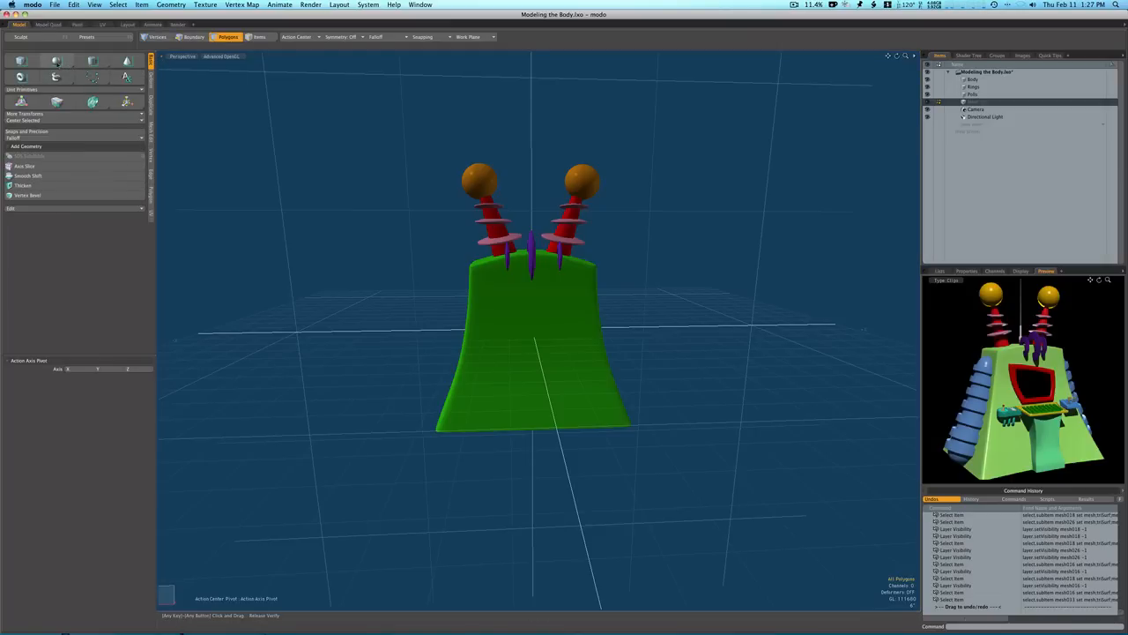
pyautogui.click(55, 61)
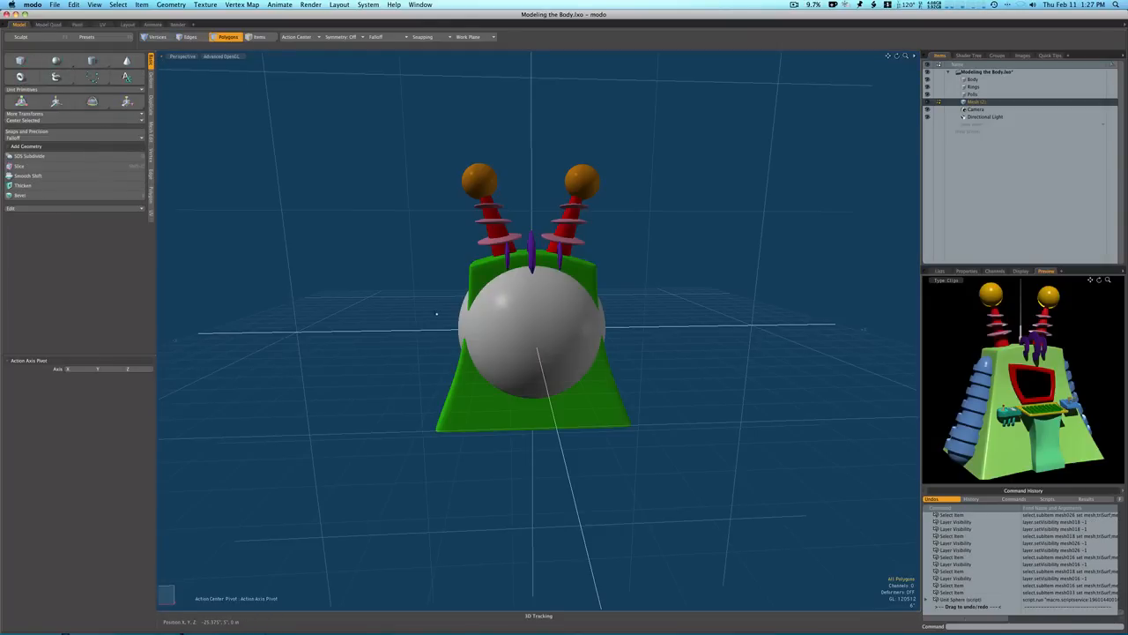
pyautogui.hotkey('ctrl', '3')
pyautogui.click(488, 311)
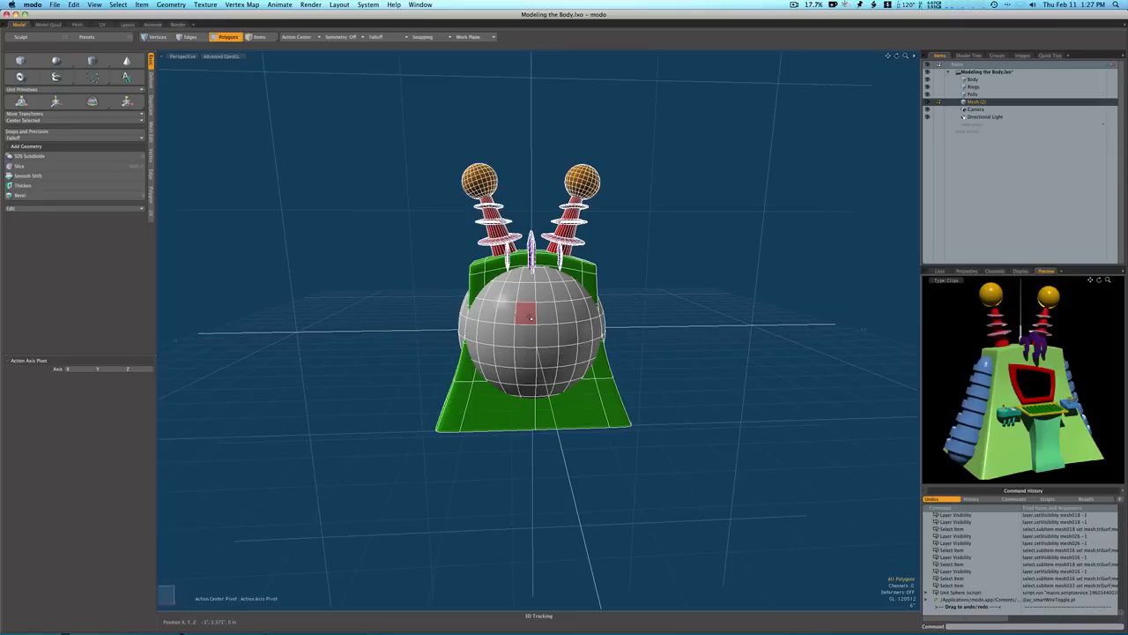
# Scale the sphere down, raise it 10" and move it along X until it floats clear beside the green body
pyautogui.press('r')
pyautogui.moveTo(600, 329); pyautogui.dragTo(464, 329)
pyautogui.press('w')
pyautogui.keyDown('alt'); pyautogui.moveTo(378, 330); pyautogui.dragTo(412, 299); pyautogui.keyUp('alt')
pyautogui.press('r')
pyautogui.press('w')
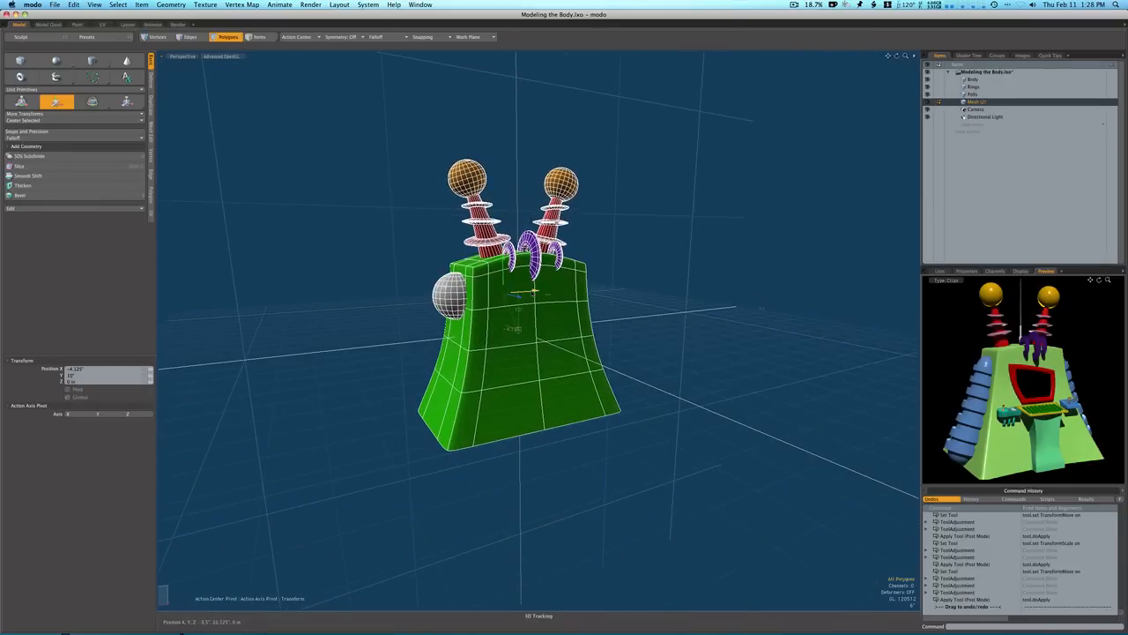
pyautogui.moveTo(530, 292); pyautogui.dragTo(451, 296)
pyautogui.scroll(8, 364, 305)
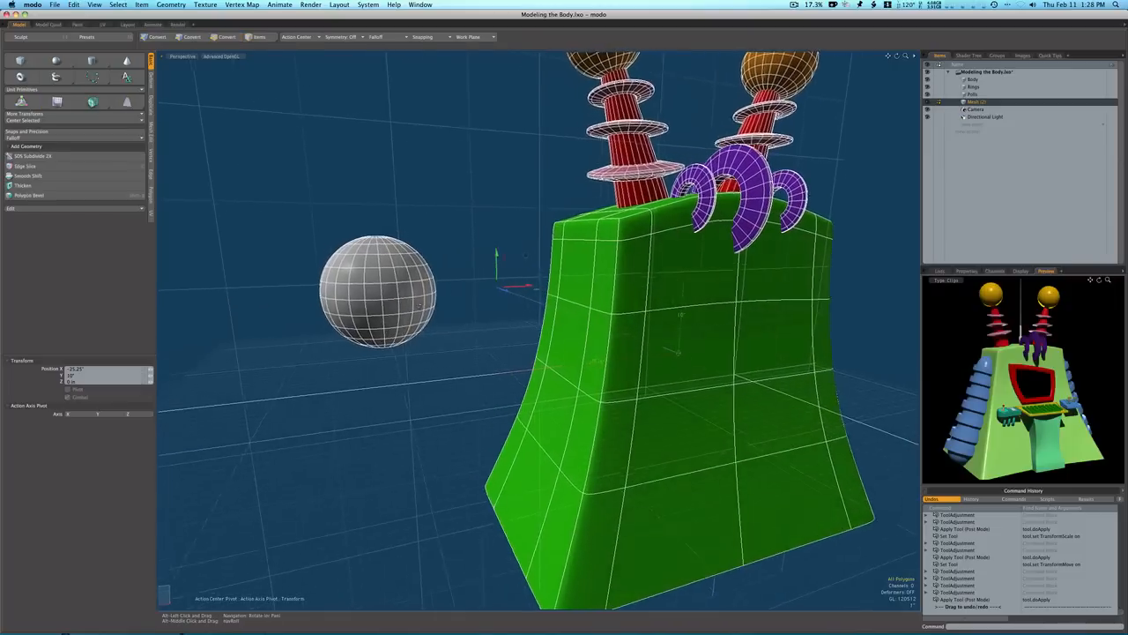
pyautogui.press('space')
# Select the polygons around the sphere's top pole and expand the selection five times to cover the upper half
pyautogui.moveTo(364, 305)
pyautogui.keyDown('alt'); pyautogui.mouseDown()
pyautogui.moveTo(415, 303)
pyautogui.moveTo(437, 373)
pyautogui.moveTo(335, 298)
pyautogui.mouseUp(); pyautogui.keyUp('alt')
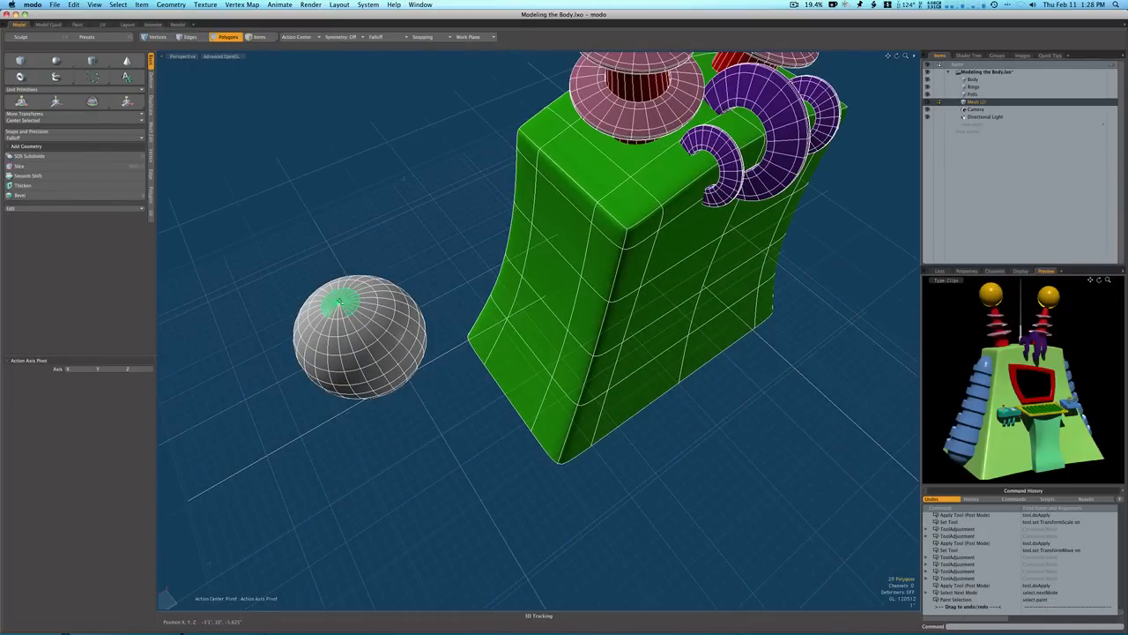
pyautogui.click(341, 310)
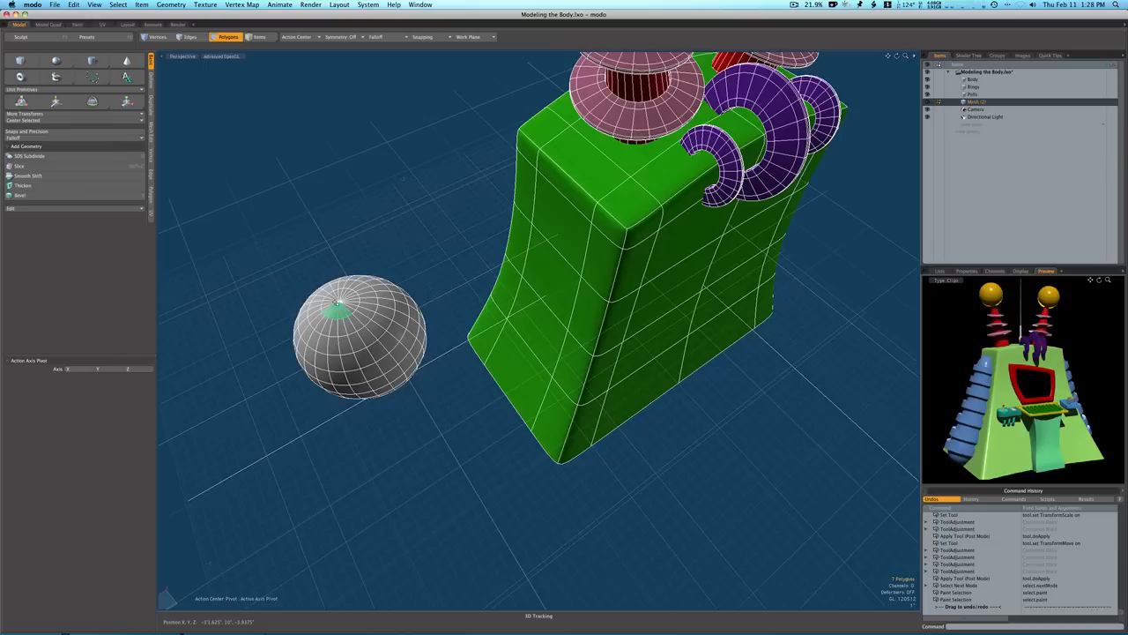
pyautogui.moveTo(335, 302); pyautogui.dragTo(343, 300)
pyautogui.press('alt')
pyautogui.keyDown('alt'); pyautogui.moveTo(348, 302); pyautogui.dragTo(353, 278); pyautogui.keyUp('alt')
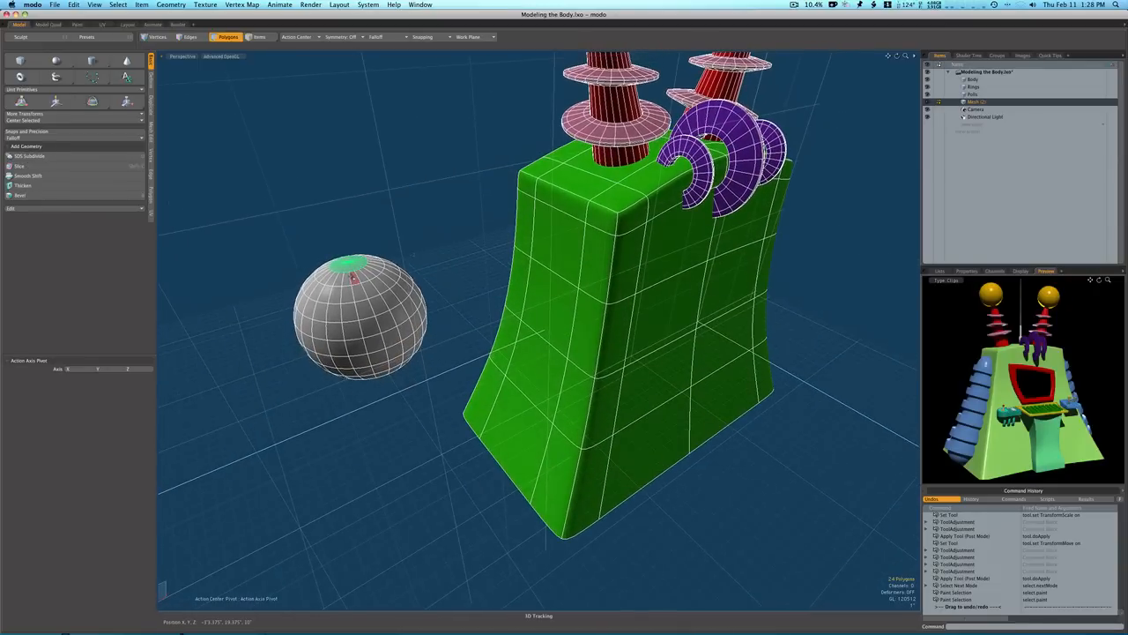
pyautogui.hotkey('shift', 'Up')
pyautogui.hotkey('shift', 'Up')
pyautogui.hotkey('shift', 'Up')
pyautogui.hotkey('shift', 'Up')
pyautogui.hotkey('shift', 'Up')
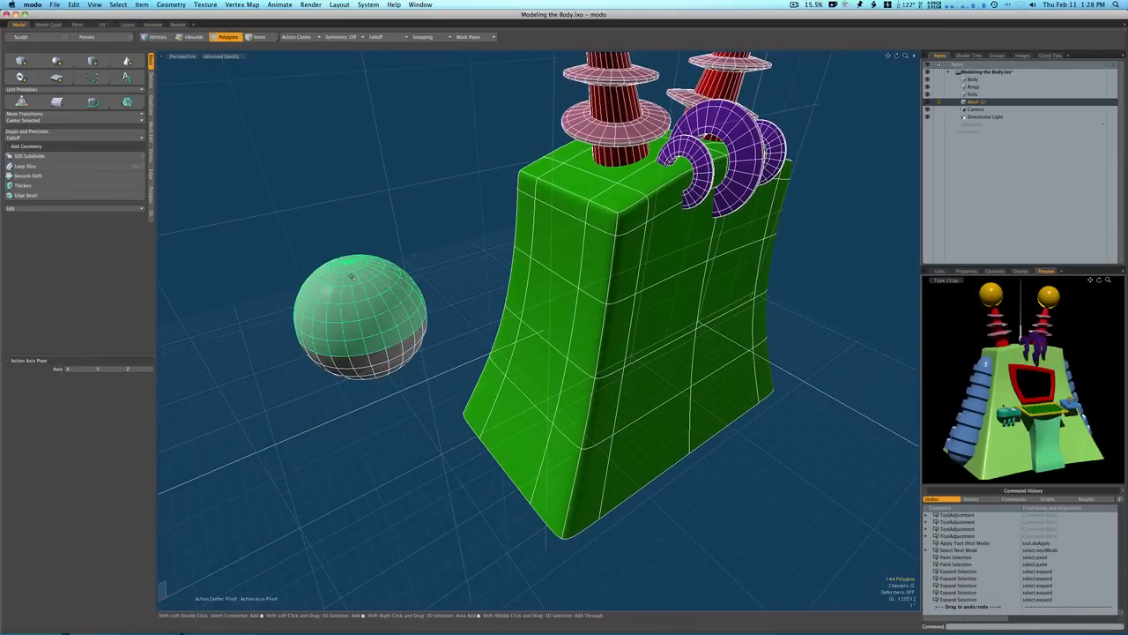
# Detach the sphere's upper half by cutting the selected polygons and pasting them back into the same mesh
pyautogui.keyDown('alt'); pyautogui.moveTo(353, 278); pyautogui.dragTo(330, 230); pyautogui.keyUp('alt')
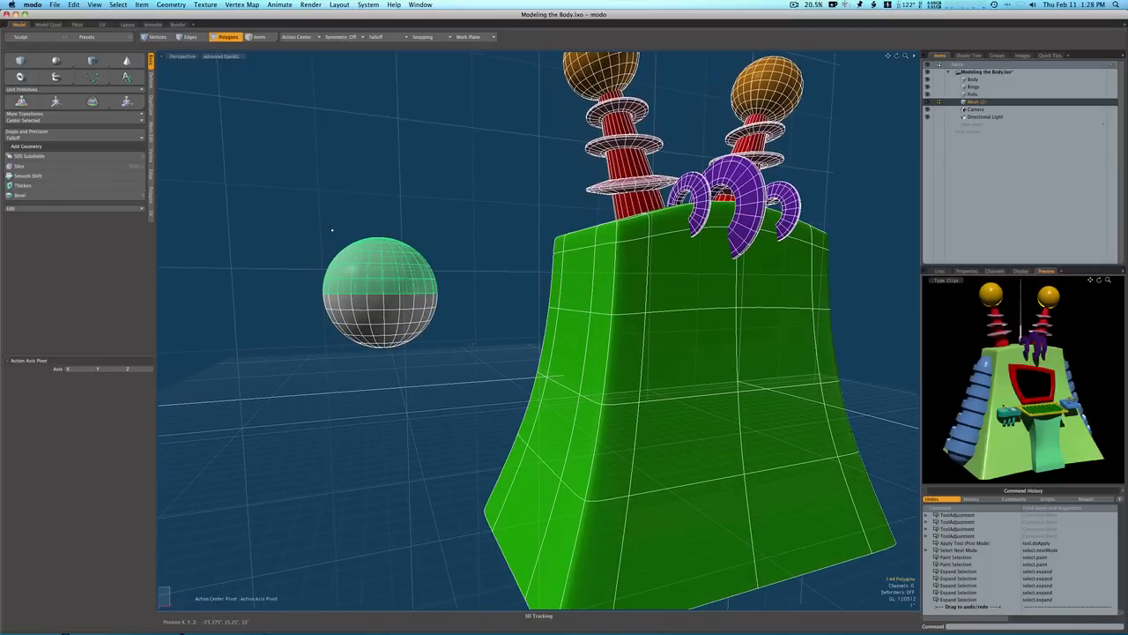
pyautogui.press('super+x')
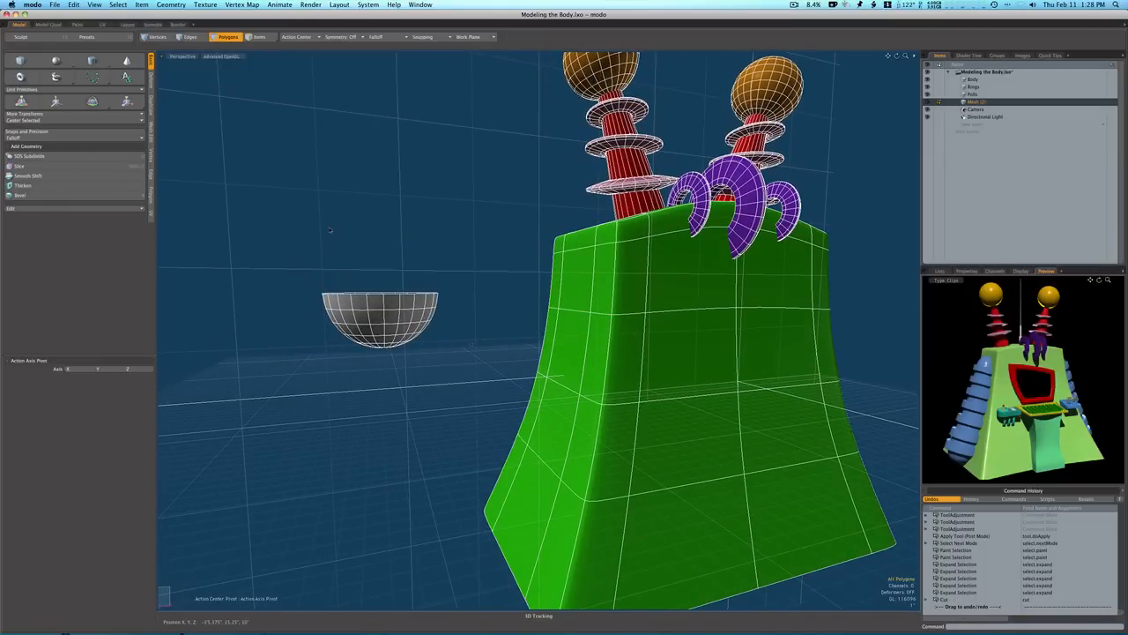
pyautogui.press('super+v')
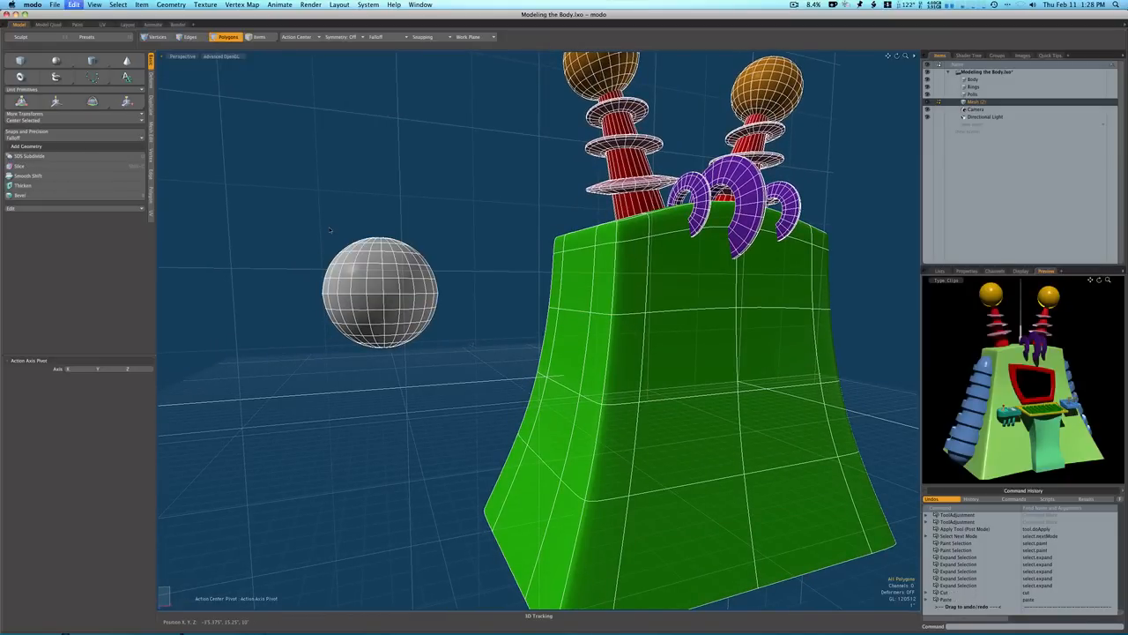
# Set the action center to Automatic and move the detached upper hemisphere slightly above the lower one
pyautogui.doubleClick(378, 268)
pyautogui.press('w')
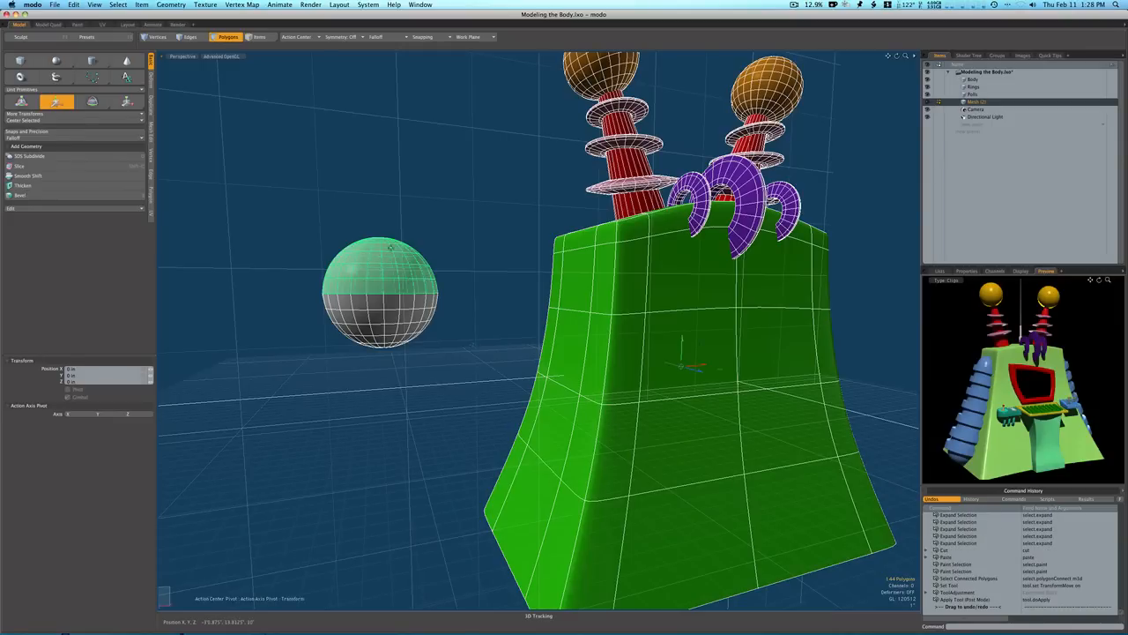
pyautogui.click(294, 36)
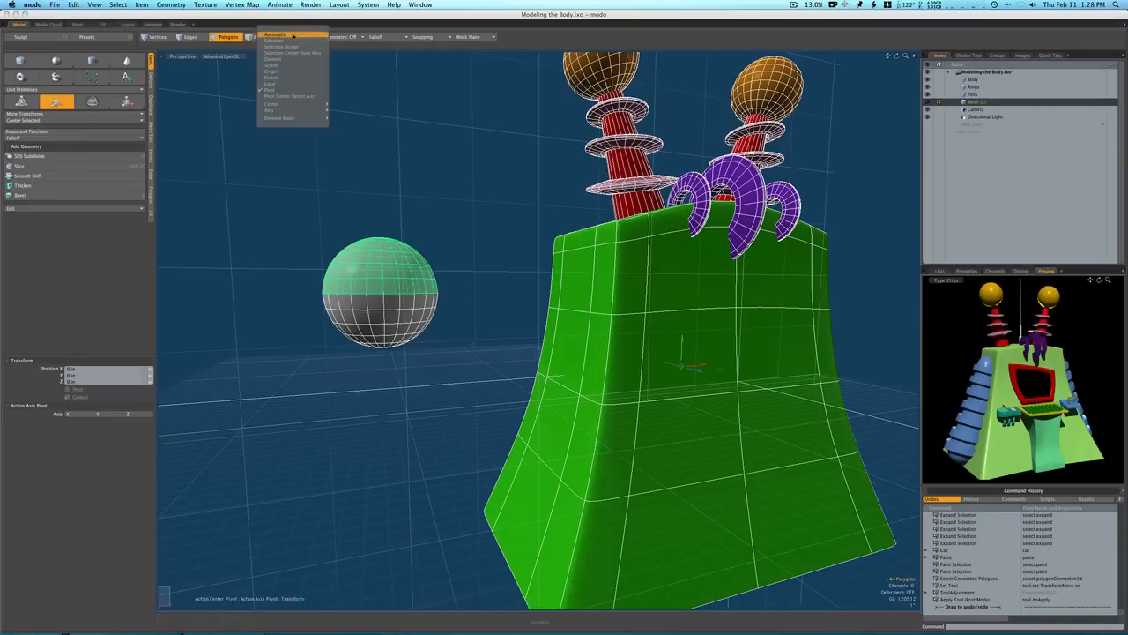
pyautogui.click(293, 35)
pyautogui.moveTo(380, 231); pyautogui.dragTo(377, 143)
pyautogui.moveTo(483, 328)
pyautogui.keyDown('alt'); pyautogui.mouseDown()
pyautogui.moveTo(573, 383)
pyautogui.moveTo(483, 336)
pyautogui.mouseUp(); pyautogui.keyUp('alt')
pyautogui.moveTo(414, 152); pyautogui.dragTo(415, 209)
pyautogui.press('space')
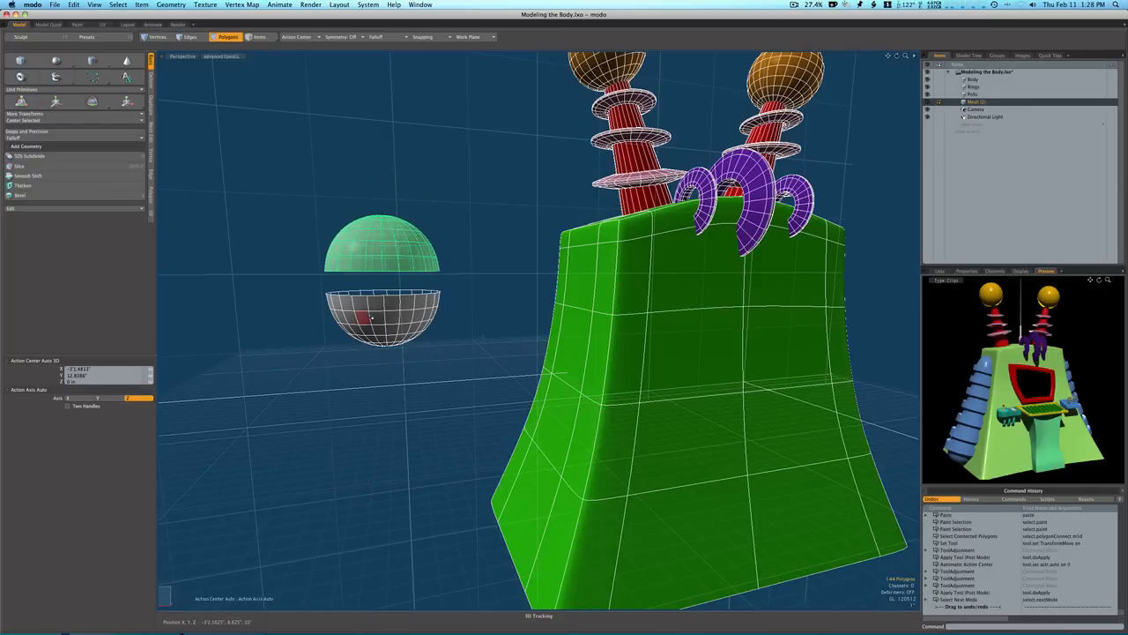
# Move the connected polygons of the lower hemisphere about 27.3" down, near the base of the body
pyautogui.doubleClick(372, 318)
pyautogui.press('w')
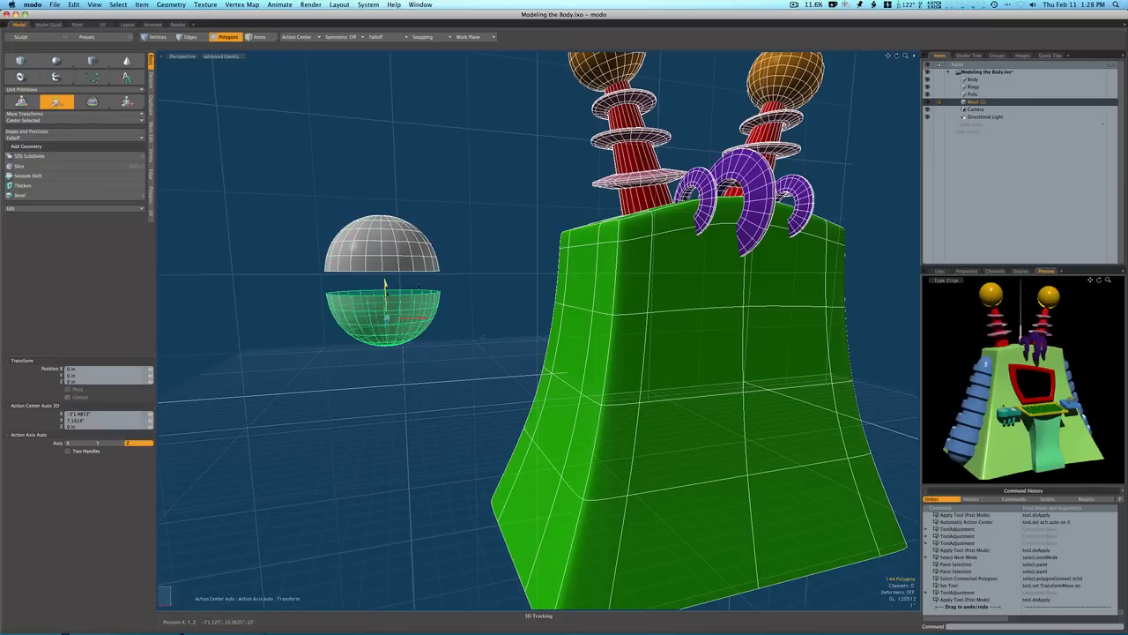
pyautogui.moveTo(384, 284); pyautogui.dragTo(395, 518)
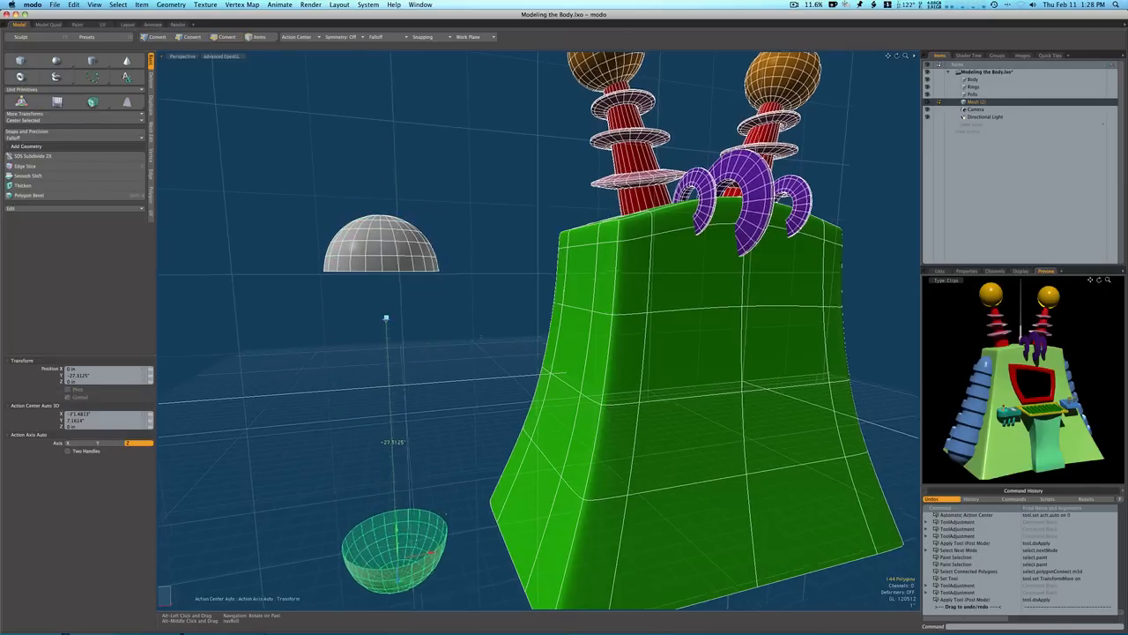
pyautogui.keyDown('alt'); pyautogui.moveTo(480, 335); pyautogui.dragTo(446, 404); pyautogui.keyUp('alt')
pyautogui.press('space')
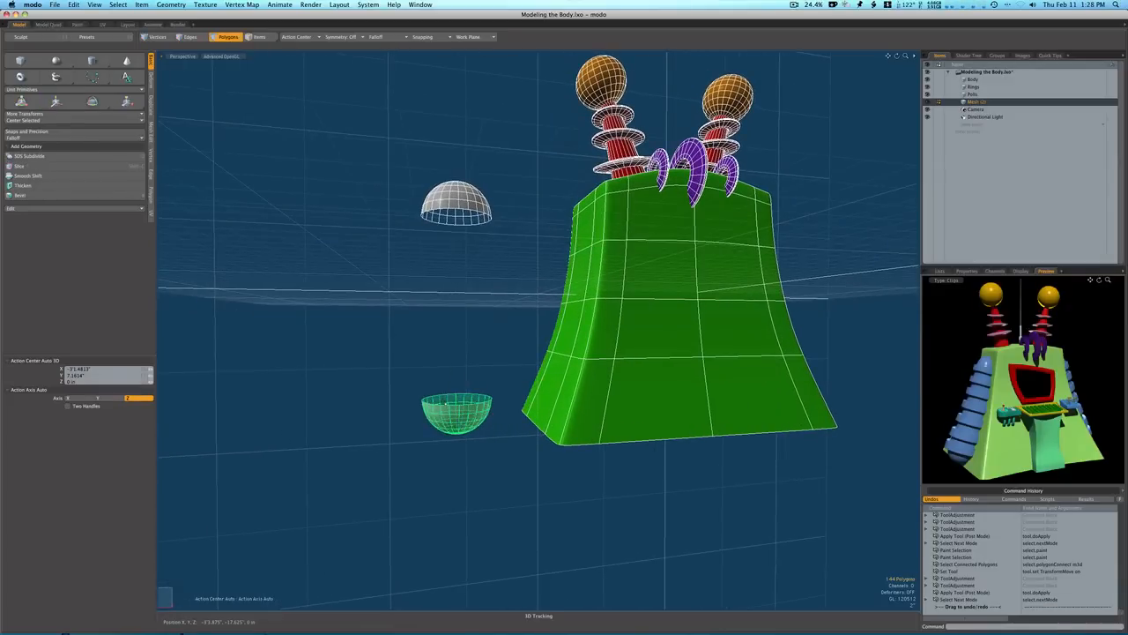
# Select the open edge loops of both hemispheres and bridge them into one capsule
pyautogui.press('space')
pyautogui.press('space')
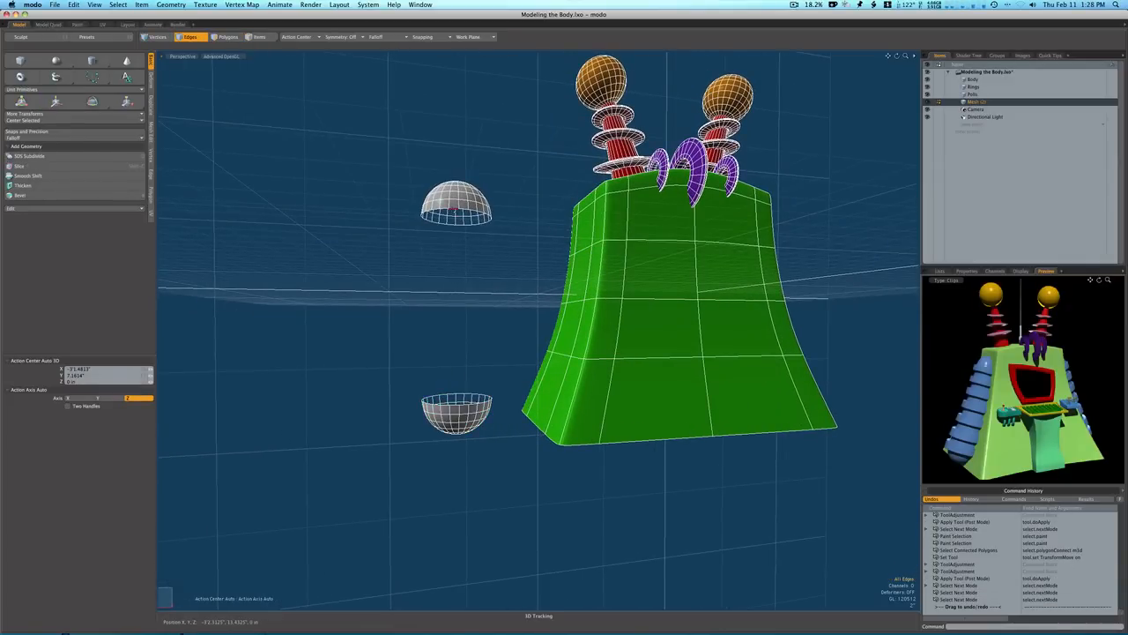
pyautogui.doubleClick(452, 209)
pyautogui.keyDown('shift'); pyautogui.doubleClick(456, 394); pyautogui.keyUp('shift')
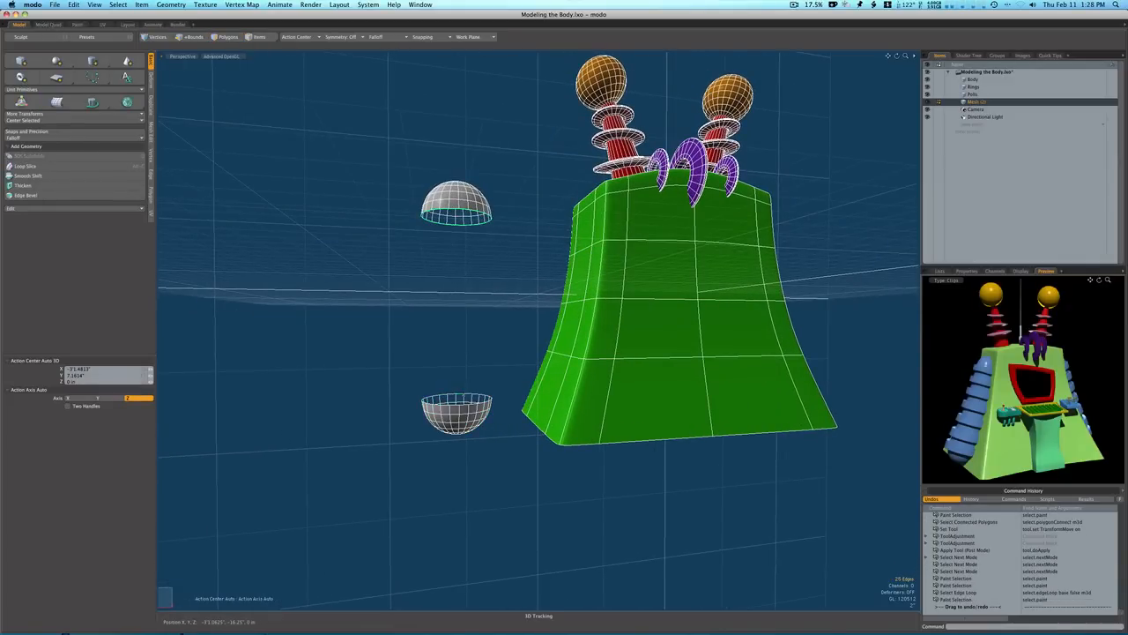
pyautogui.rightClick(457, 394)
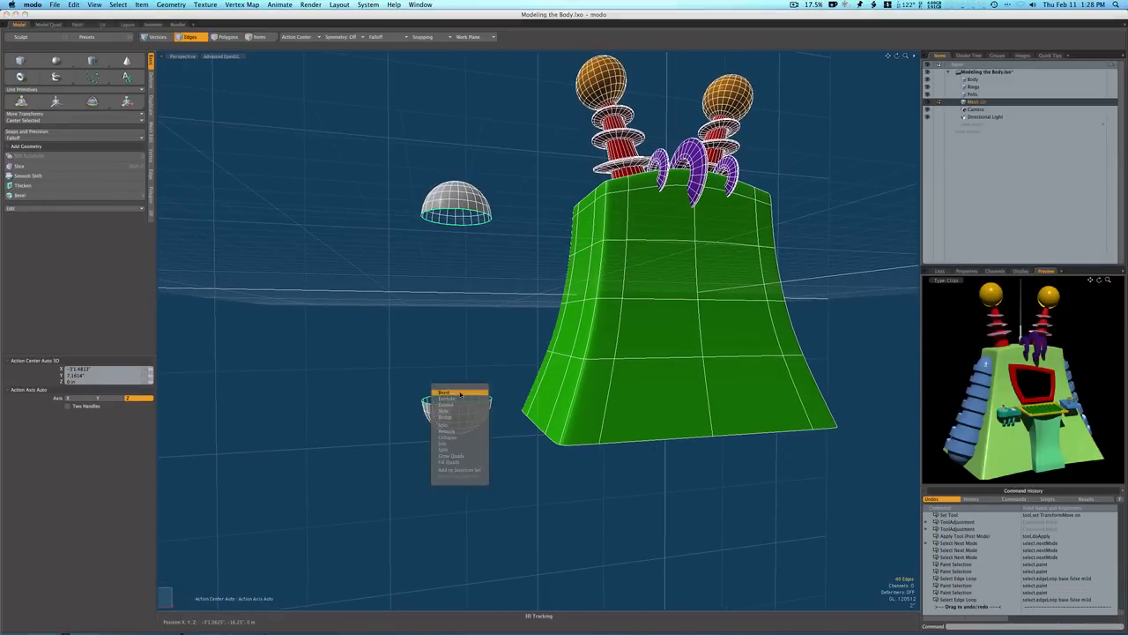
pyautogui.click(446, 416)
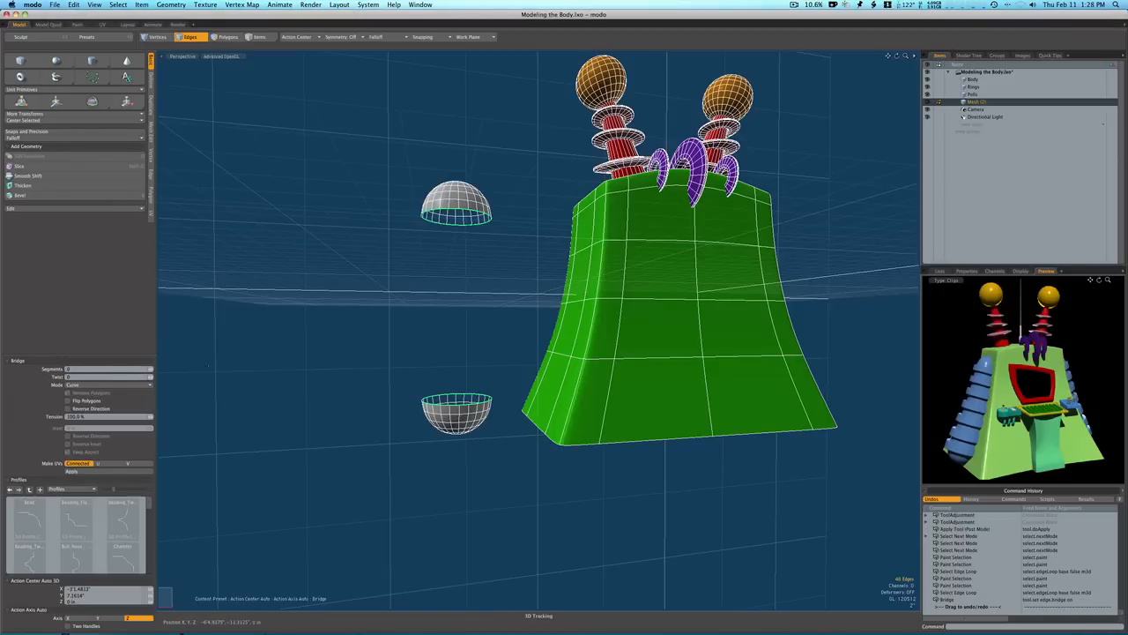
pyautogui.click(396, 357)
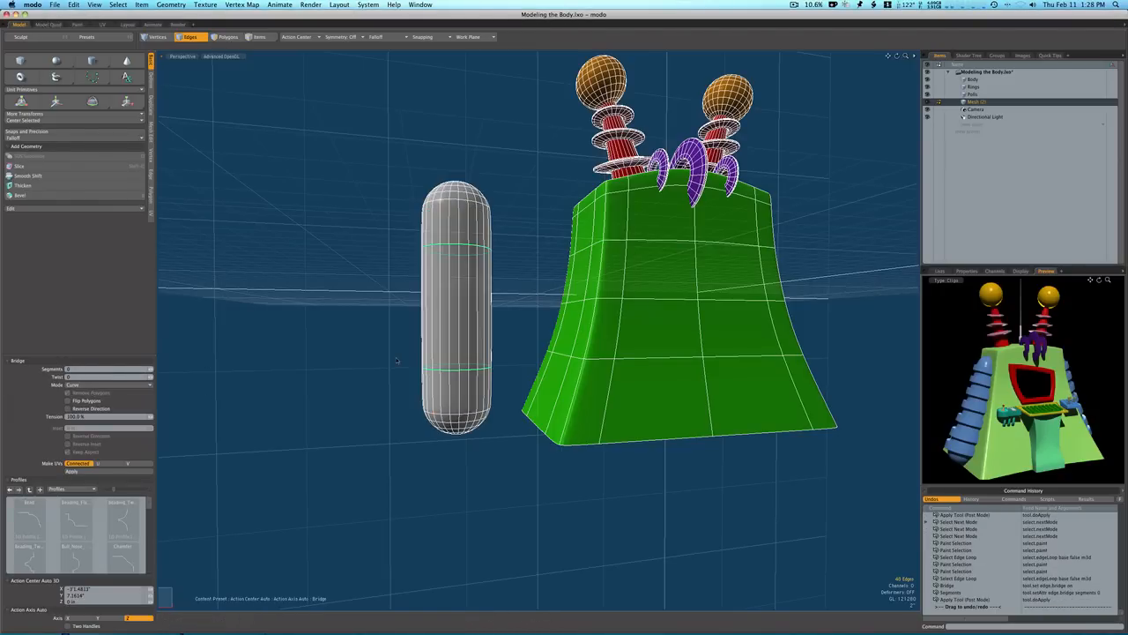
# Set the bridge between the hemispheres to 12 segments and clear the edge selection
pyautogui.click(150, 371)
pyautogui.click(150, 370)
pyautogui.click(152, 370)
pyautogui.click(151, 370)
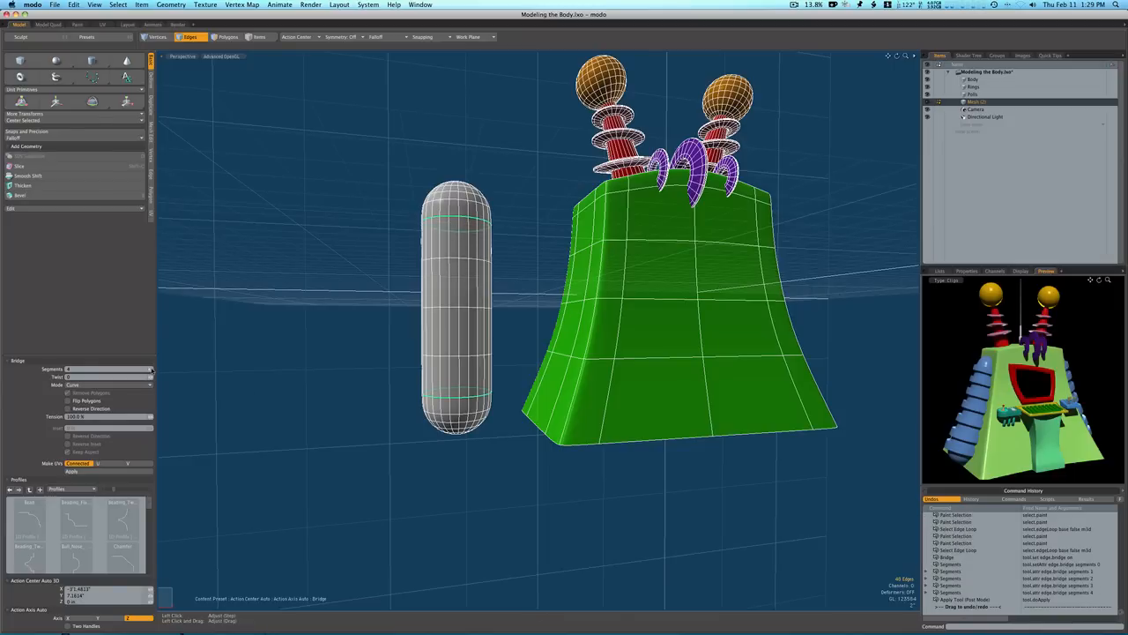
pyautogui.click(151, 371)
pyautogui.click(151, 370)
pyautogui.click(151, 370)
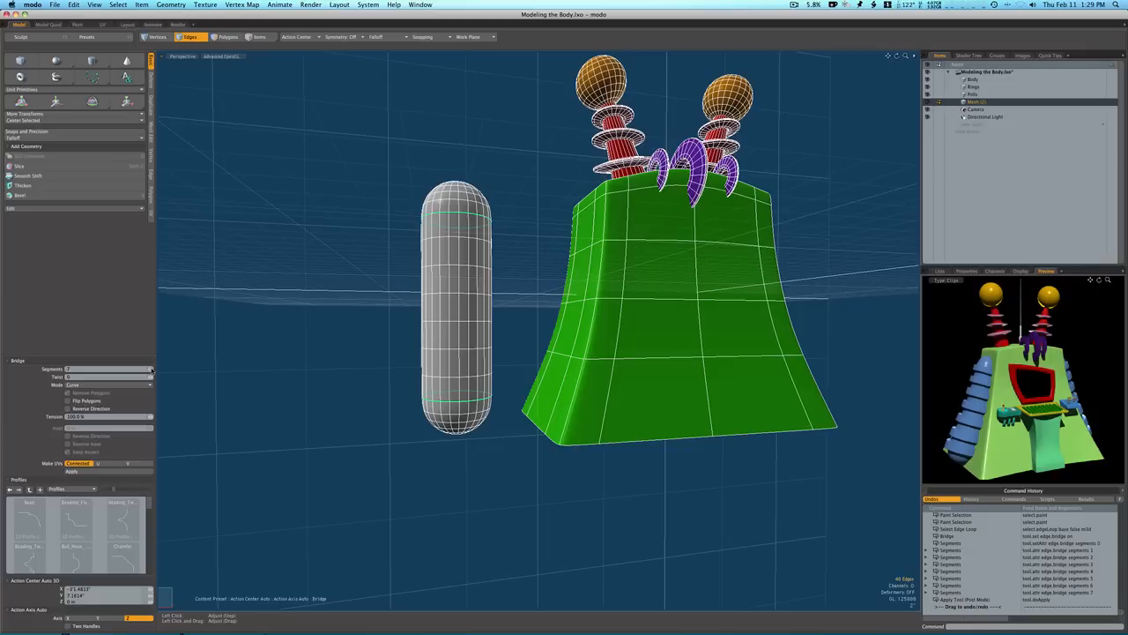
pyautogui.click(151, 370)
pyautogui.click(151, 370)
pyautogui.click(151, 370)
pyautogui.click(150, 370)
pyautogui.click(150, 370)
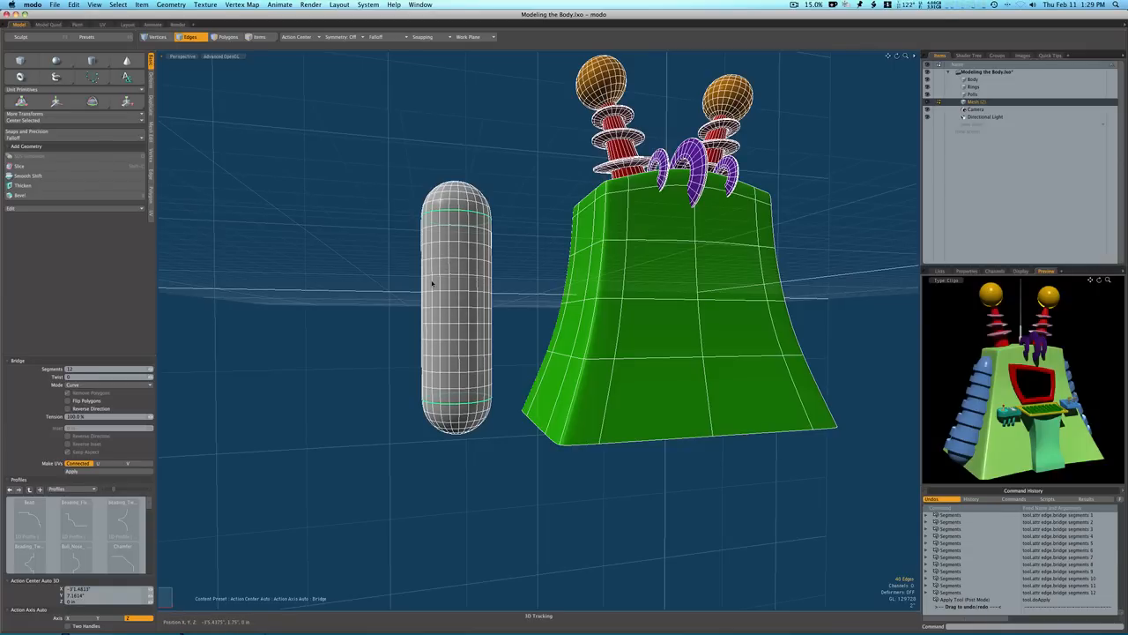
pyautogui.press('space')
pyautogui.keyDown('alt'); pyautogui.moveTo(432, 282); pyautogui.dragTo(456, 295); pyautogui.keyUp('alt')
pyautogui.press('Escape')
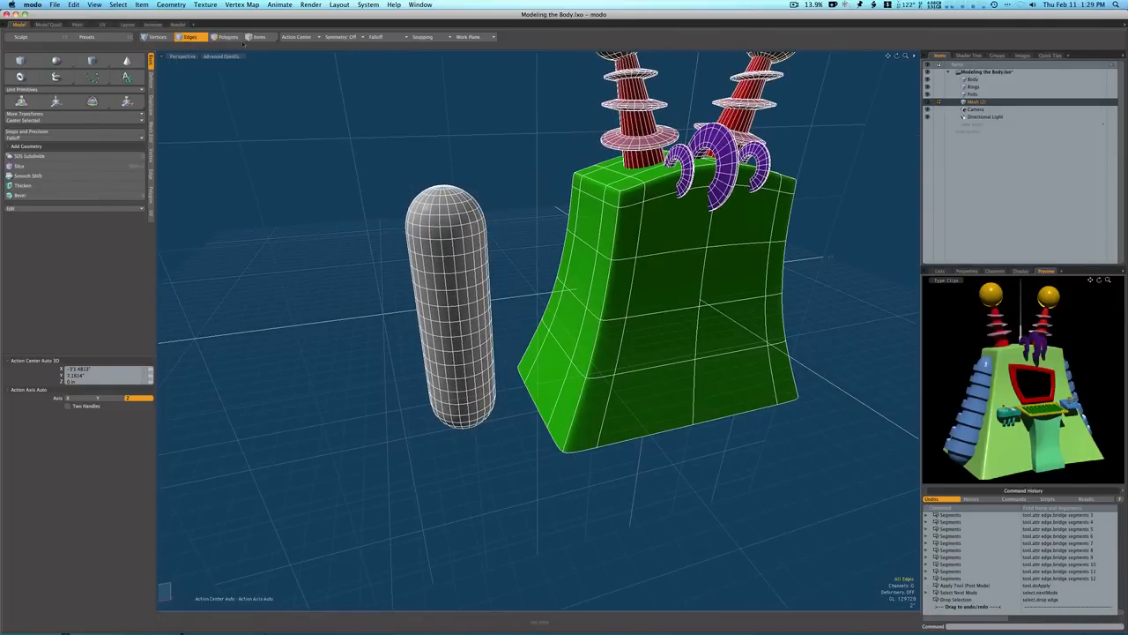
# Select adjacent polygons on seven alternating rows of the capsule and extend them to full polygon loops
pyautogui.click(235, 39)
pyautogui.keyDown('alt'); pyautogui.moveTo(401, 231); pyautogui.dragTo(416, 221); pyautogui.keyUp('alt')
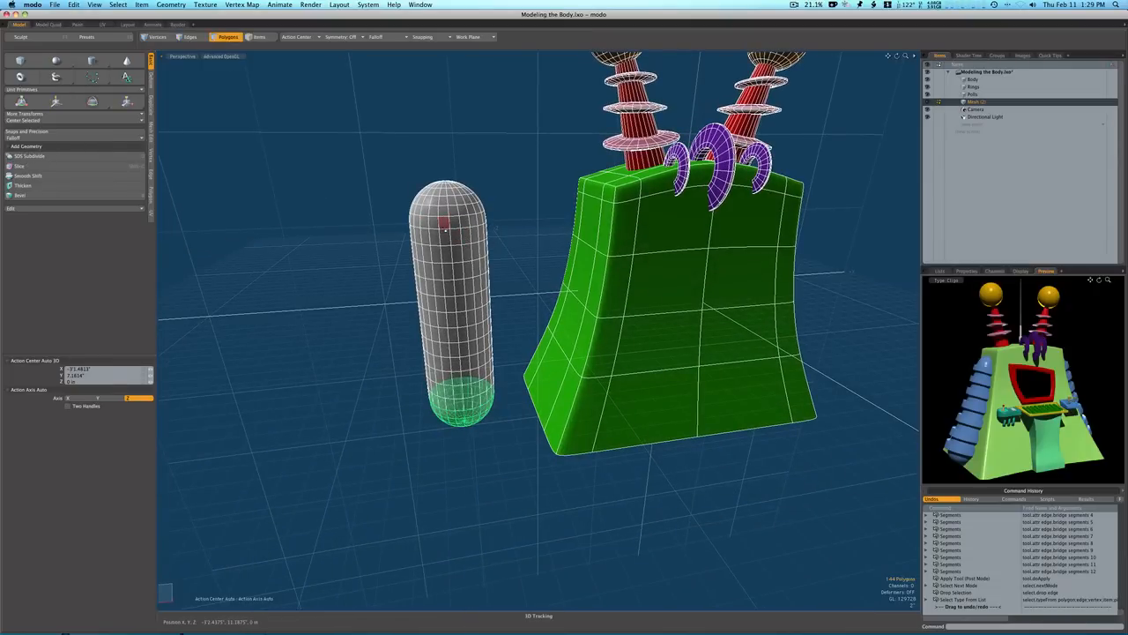
pyautogui.moveTo(445, 237)
pyautogui.mouseDown()
pyautogui.moveTo(469, 236)
pyautogui.moveTo(459, 334)
pyautogui.moveTo(473, 390)
pyautogui.mouseUp()
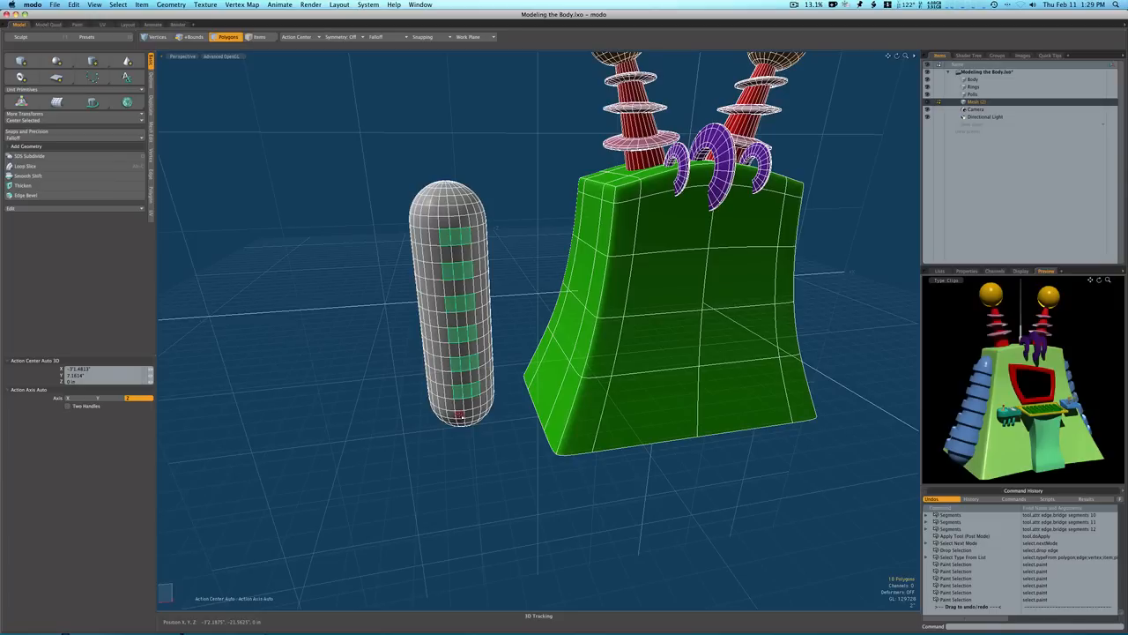
pyautogui.keyDown('shift'); pyautogui.moveTo(459, 415); pyautogui.dragTo(467, 415); pyautogui.keyUp('shift')
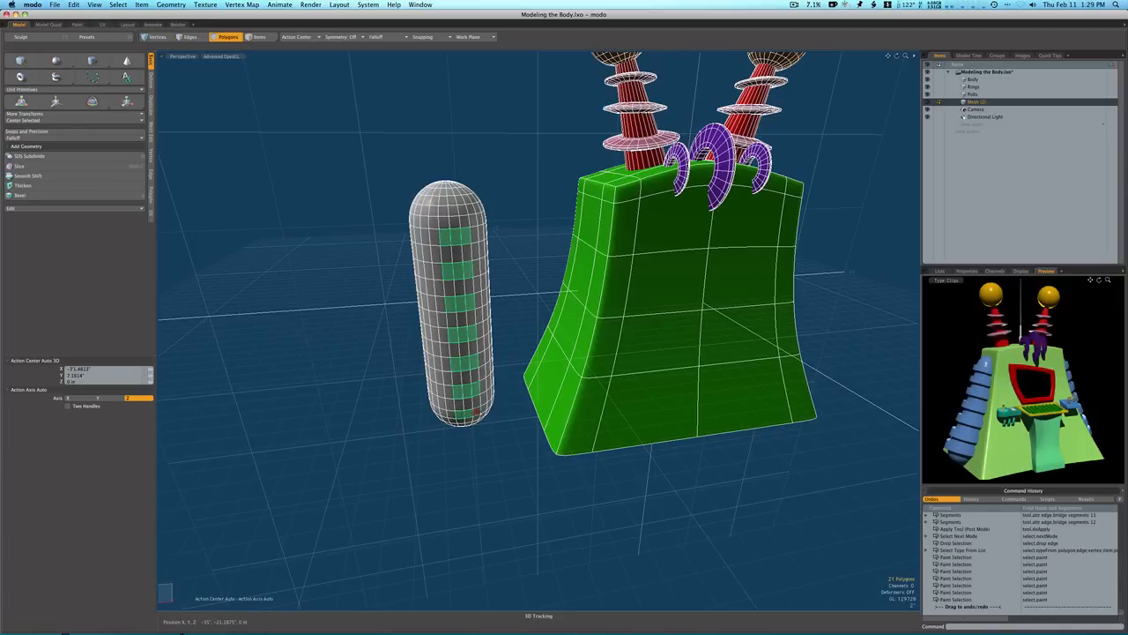
pyautogui.press('l')
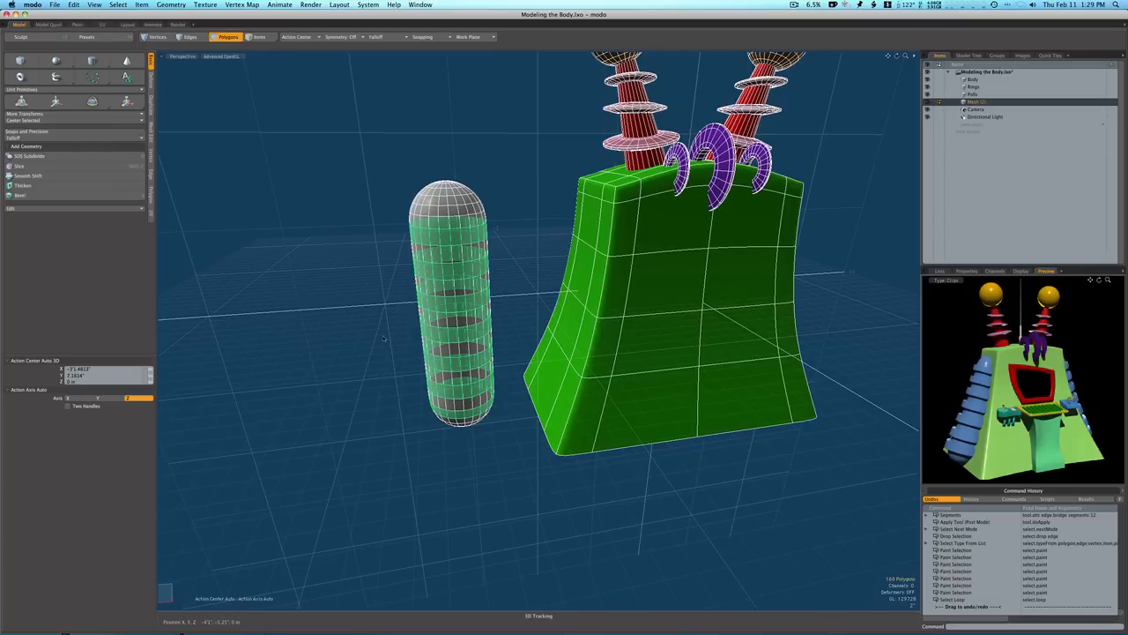
pyautogui.press('b')
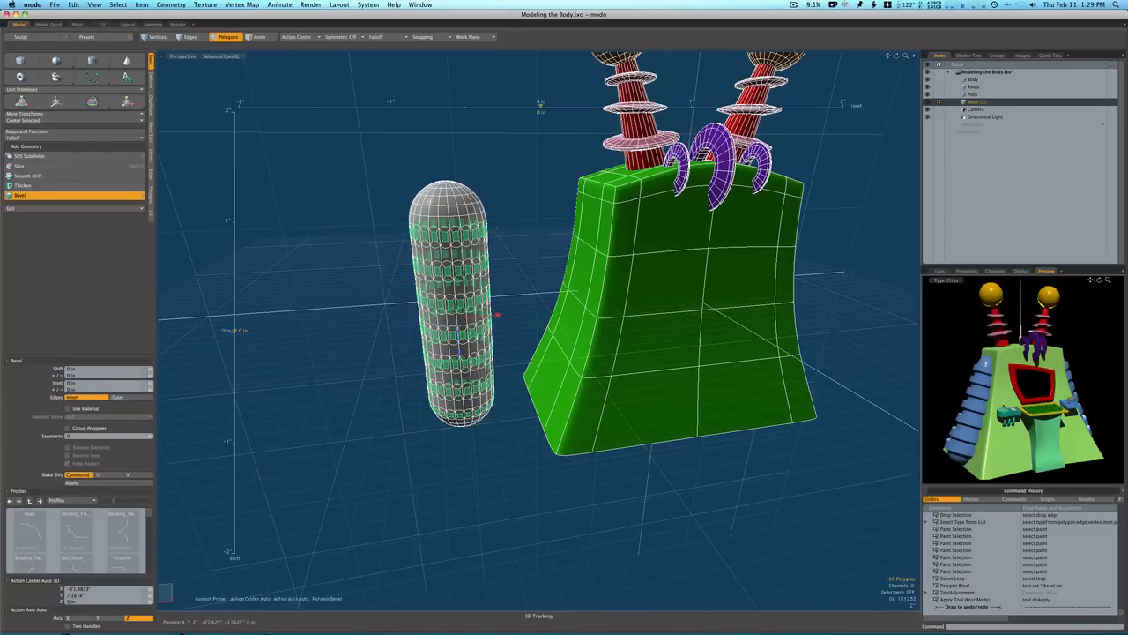
pyautogui.press('super+z')
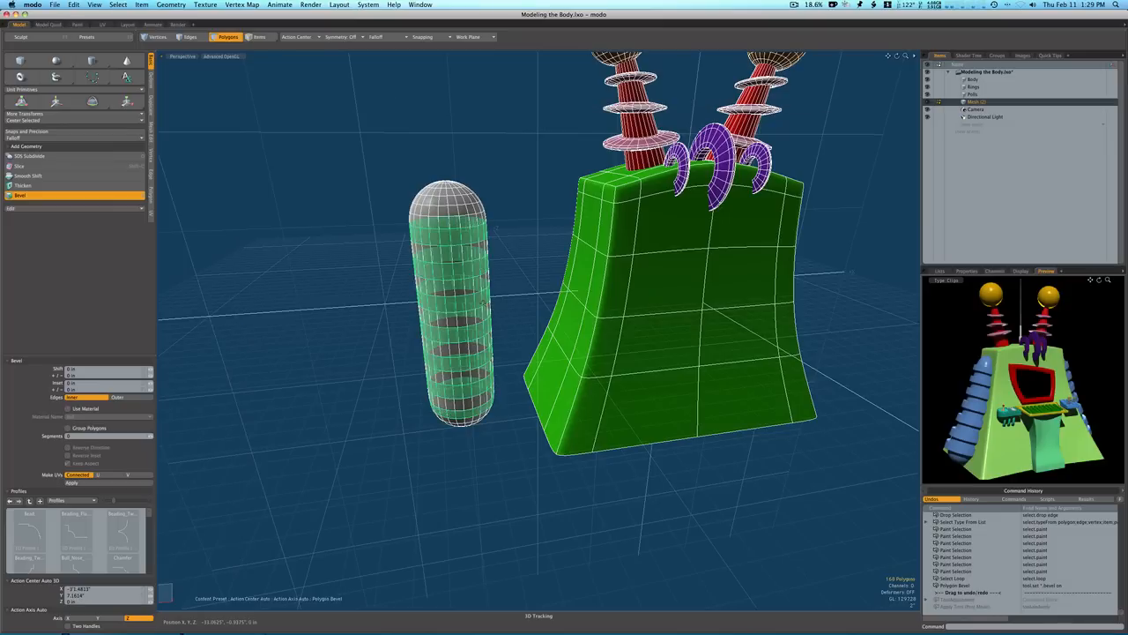
pyautogui.press('super+z')
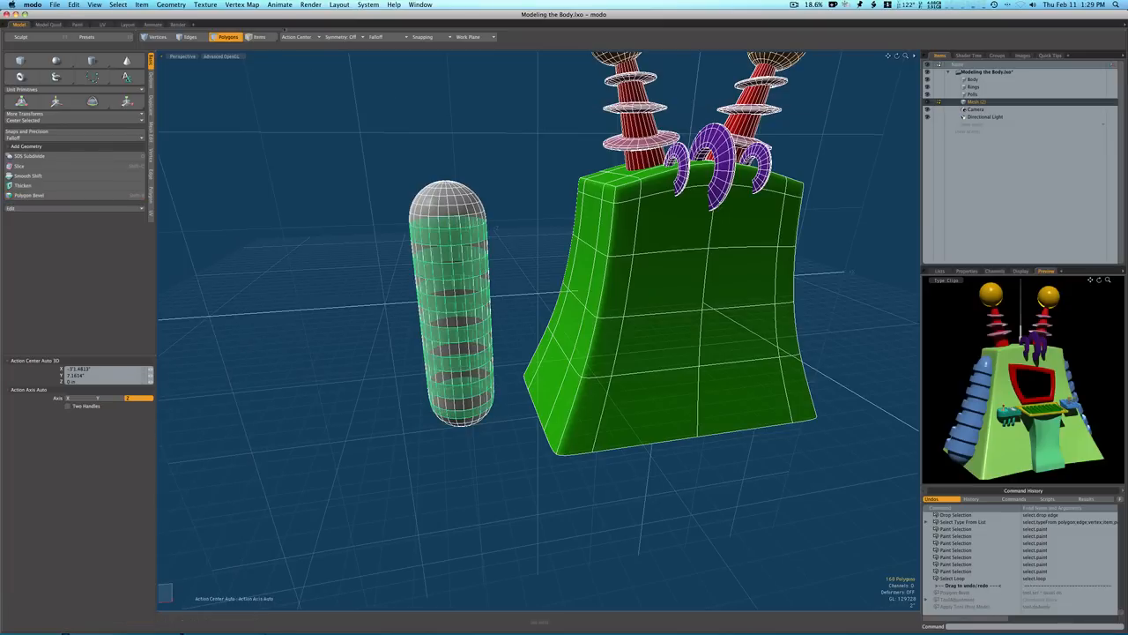
# Turn off subdivision for the whole capsule mesh and activate Bevel on the selected polygon loops
pyautogui.click(189, 37)
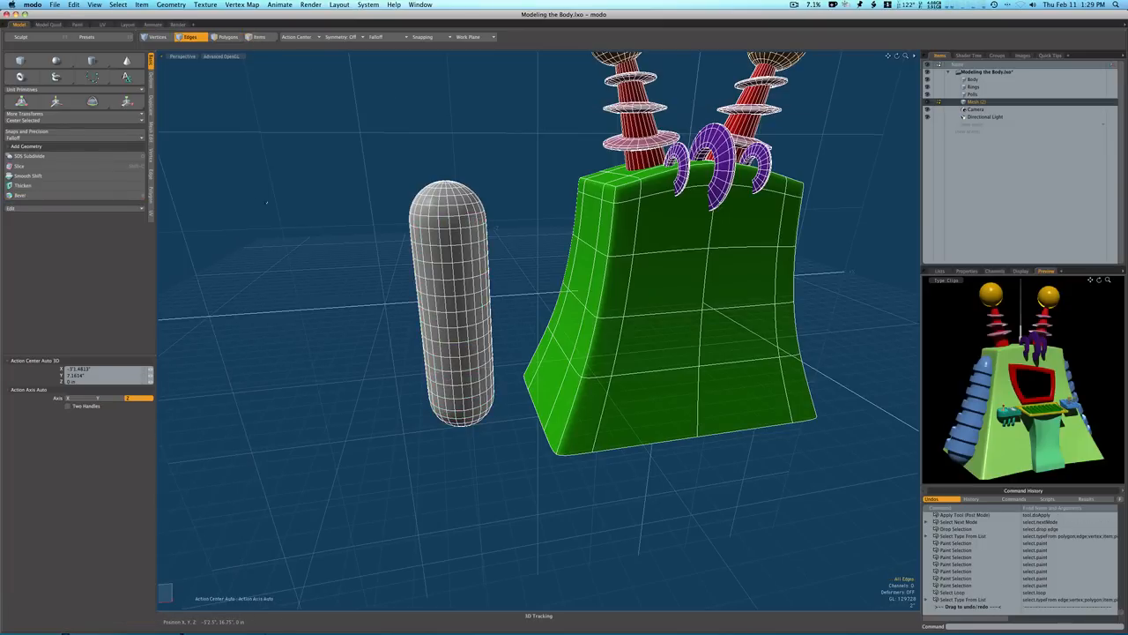
pyautogui.press('Tab')
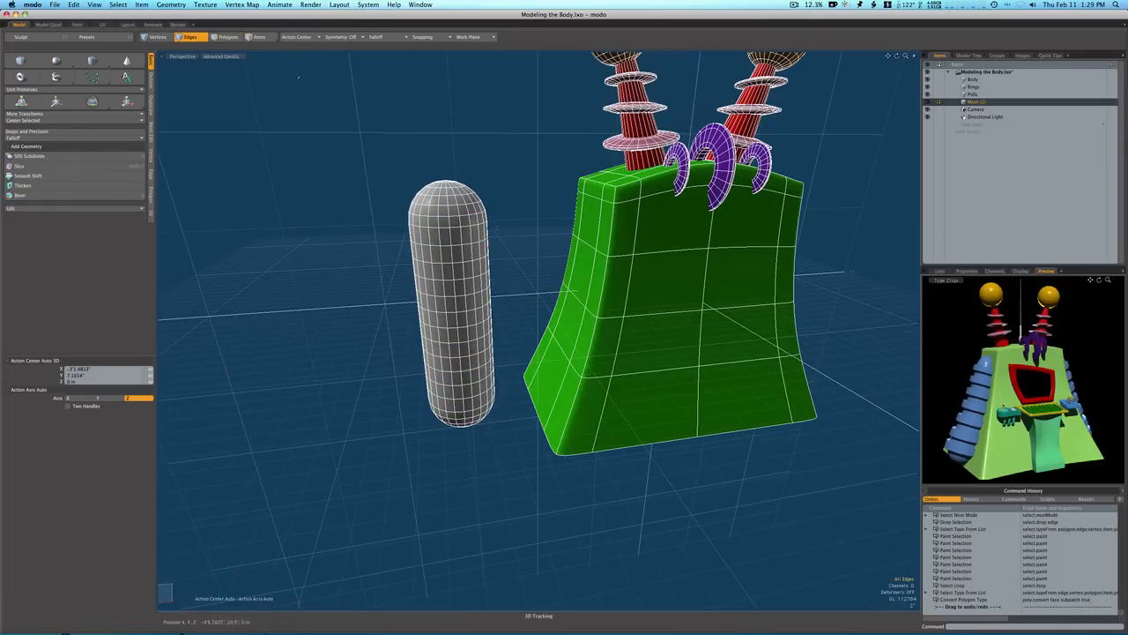
pyautogui.click(228, 37)
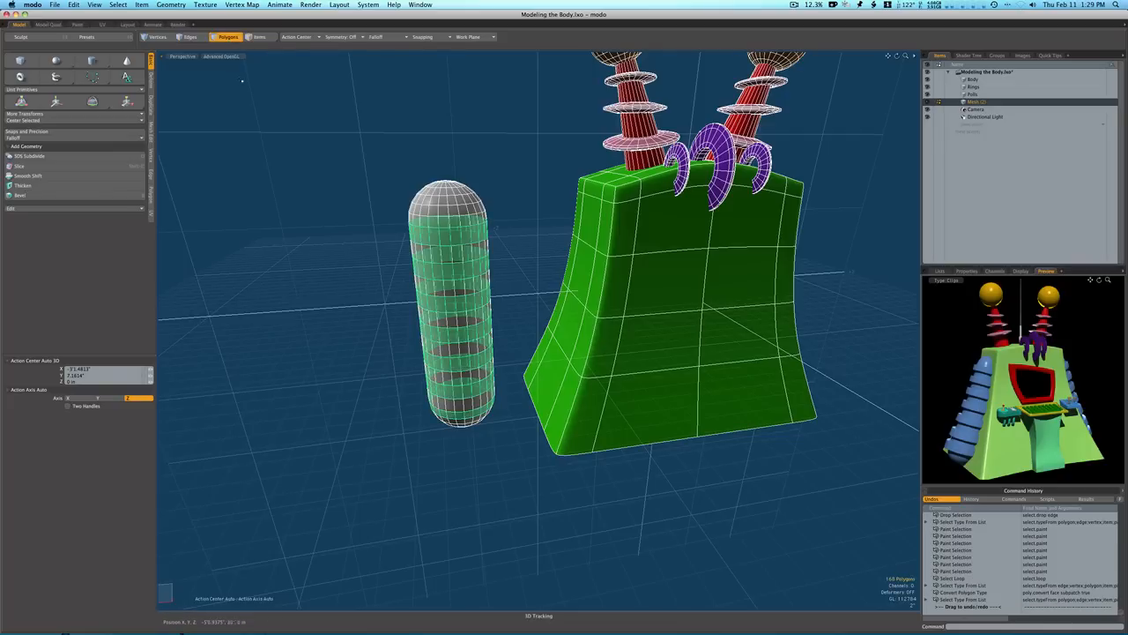
pyautogui.press('b')
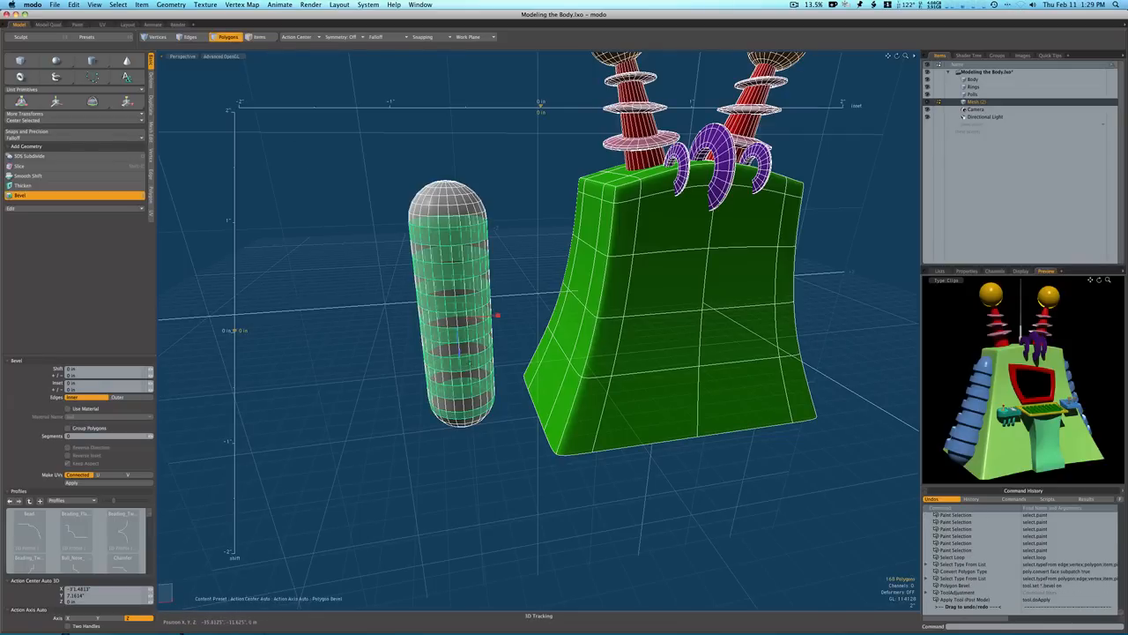
pyautogui.moveTo(460, 355); pyautogui.dragTo(463, 324)
pyautogui.keyDown('shift'); pyautogui.moveTo(463, 370); pyautogui.dragTo(462, 370); pyautogui.keyUp('shift')
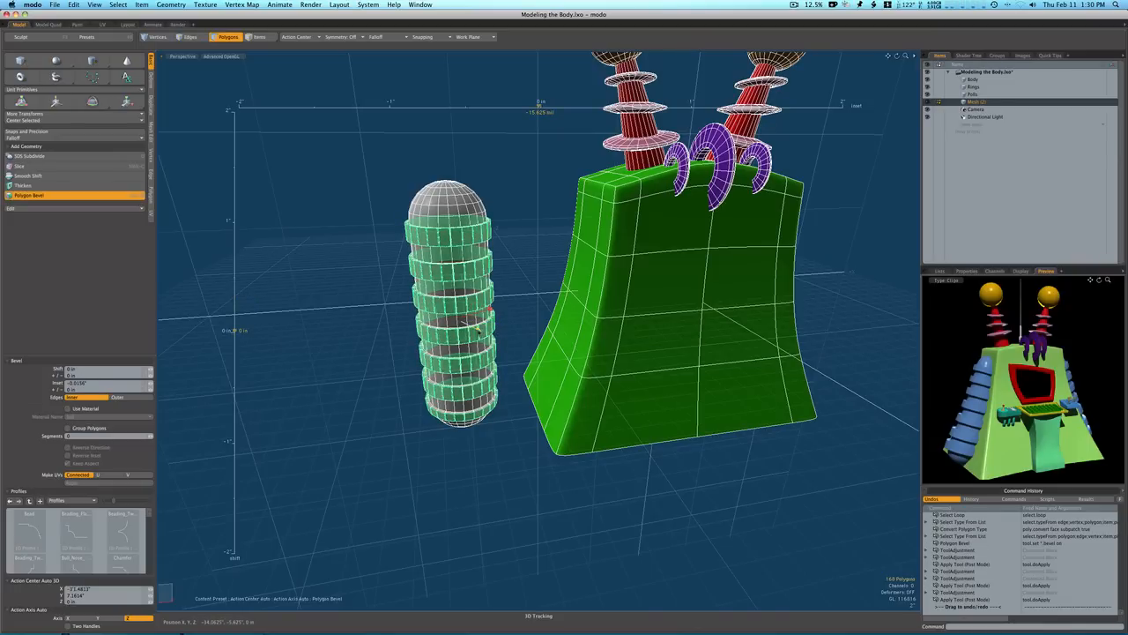
pyautogui.moveTo(476, 328); pyautogui.dragTo(477, 304)
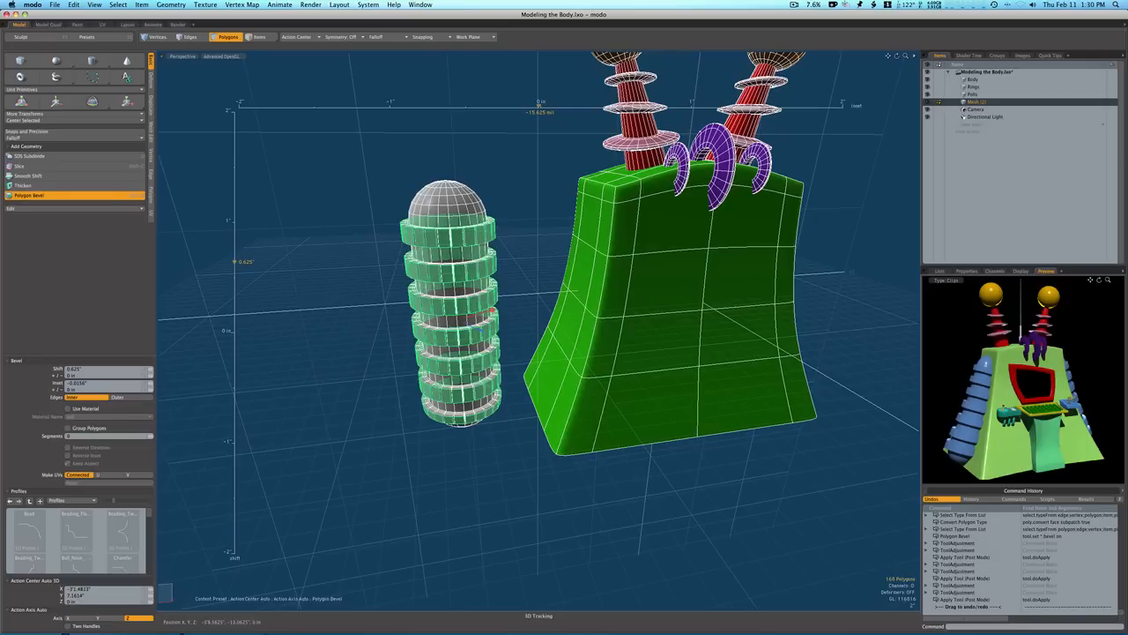
pyautogui.press('super+z')
pyautogui.press('super+z')
pyautogui.press('super+z')
pyautogui.press('super+z')
pyautogui.press('super+z')
pyautogui.press('super+z')
pyautogui.press('super+z')
pyautogui.press('super+z')
pyautogui.press('super+z')
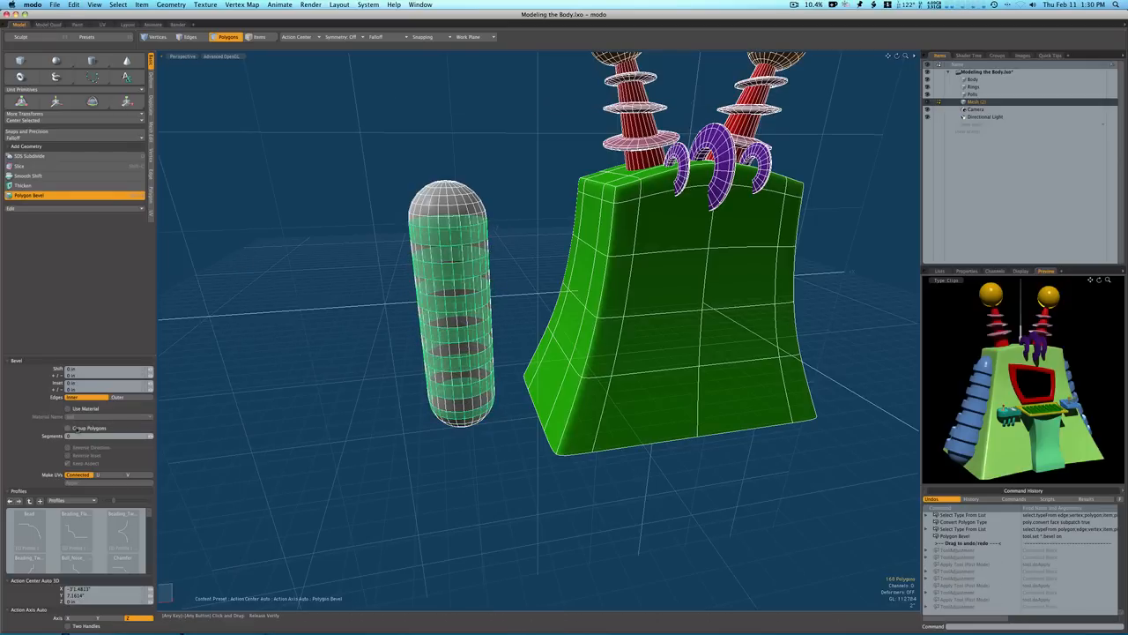
# Enable Group Polygons and bevel the selected loops outward in several successive bevels to form raised rings around the capsule
pyautogui.click(67, 427)
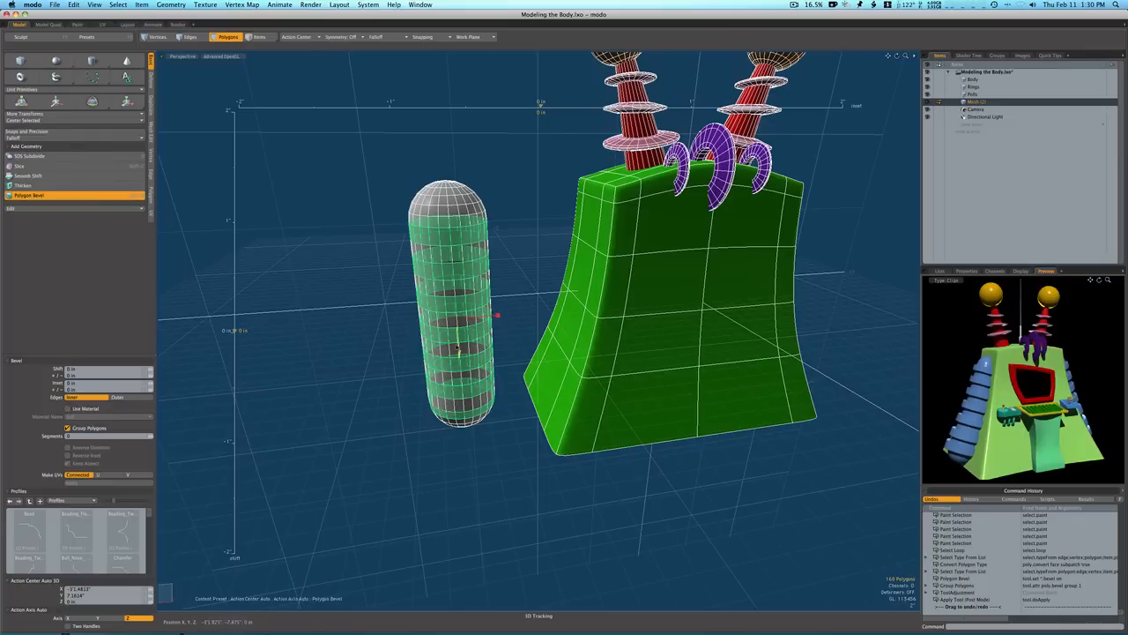
pyautogui.moveTo(459, 350); pyautogui.dragTo(459, 356)
pyautogui.keyDown('shift'); pyautogui.click(451, 346); pyautogui.keyUp('shift')
pyautogui.keyDown('shift'); pyautogui.click(459, 360); pyautogui.keyUp('shift')
pyautogui.keyDown('shift'); pyautogui.click(459, 355); pyautogui.keyUp('shift')
pyautogui.keyDown('shift'); pyautogui.click(429, 340); pyautogui.keyUp('shift')
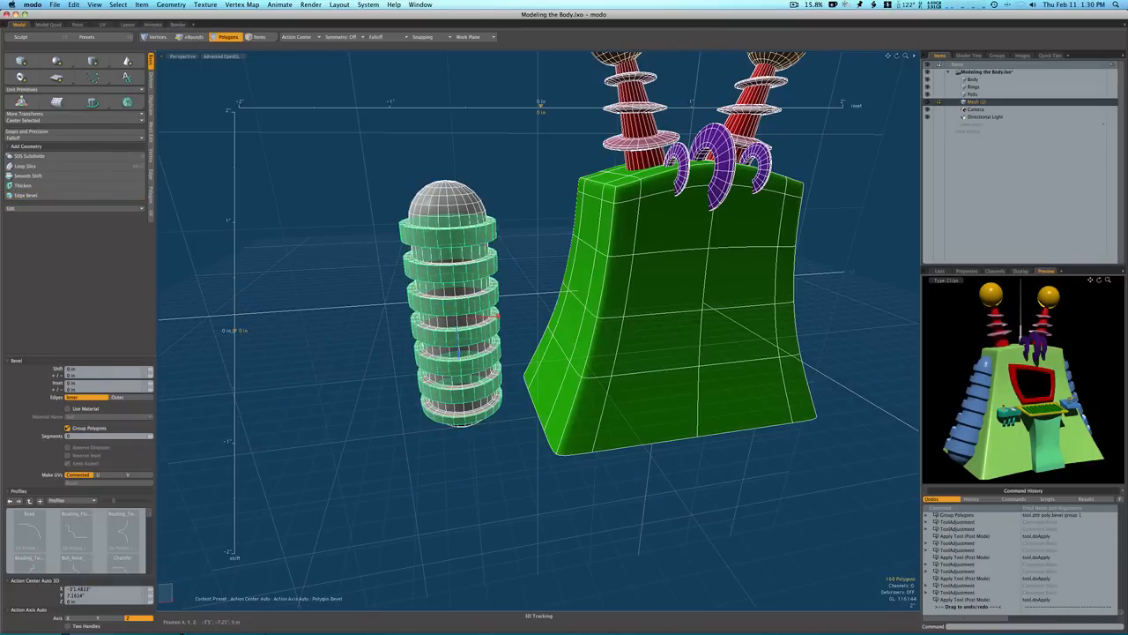
# Clear the polygon selection and turn subdivision back on for the whole ringed capsule
pyautogui.press('space')
pyautogui.press('Escape')
pyautogui.keyDown('alt'); pyautogui.moveTo(458, 379); pyautogui.dragTo(483, 379); pyautogui.keyUp('alt')
pyautogui.press('Tab')
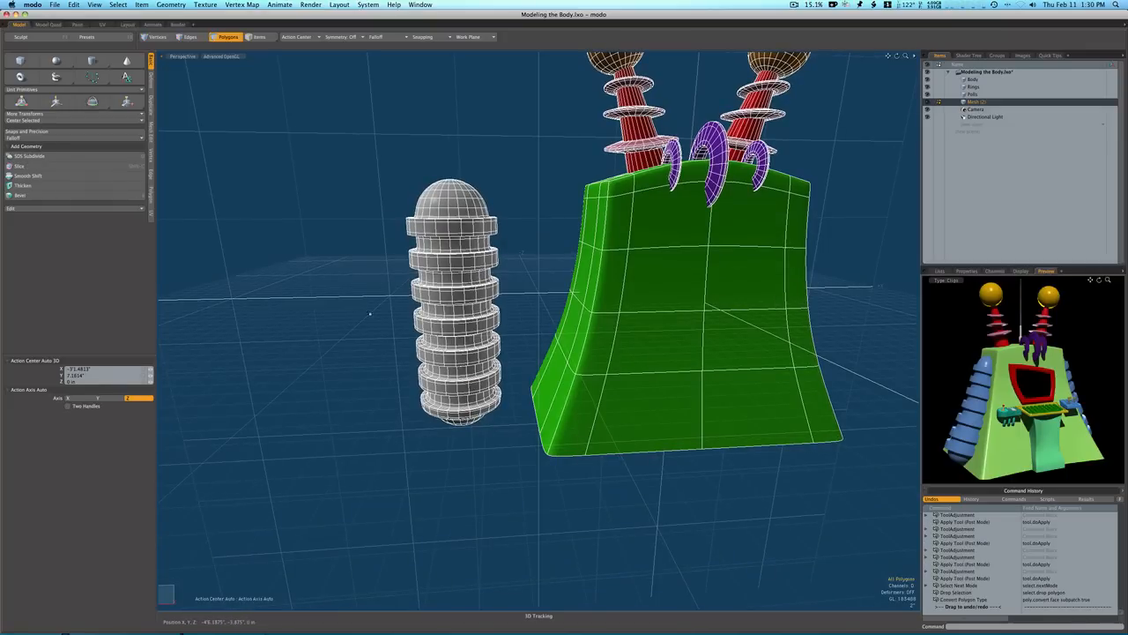
# Loop slice the narrow ledge above the top ring with a count of 1 in Free mode
pyautogui.keyDown('alt'); pyautogui.moveTo(370, 313); pyautogui.dragTo(436, 317); pyautogui.keyUp('alt')
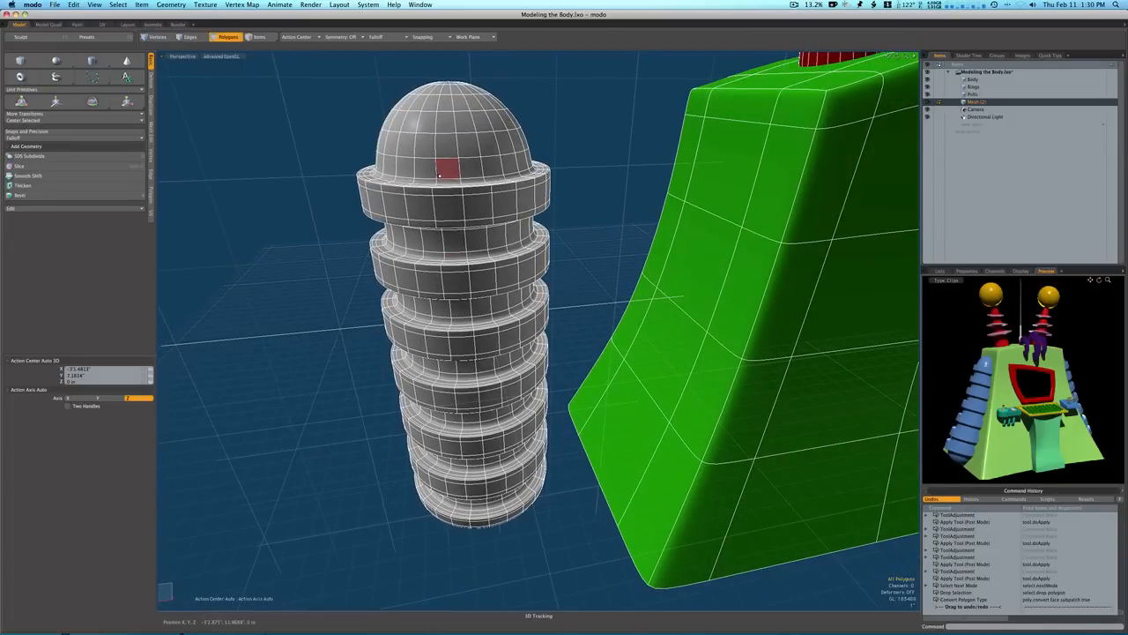
pyautogui.moveTo(438, 183); pyautogui.dragTo(449, 184)
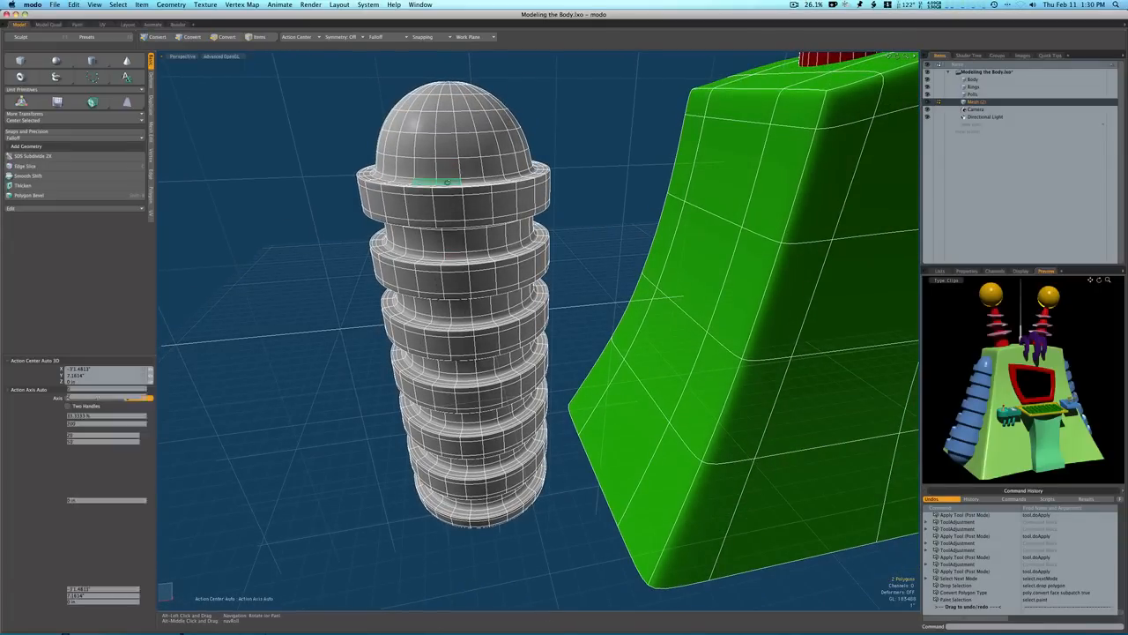
pyautogui.click(25, 166)
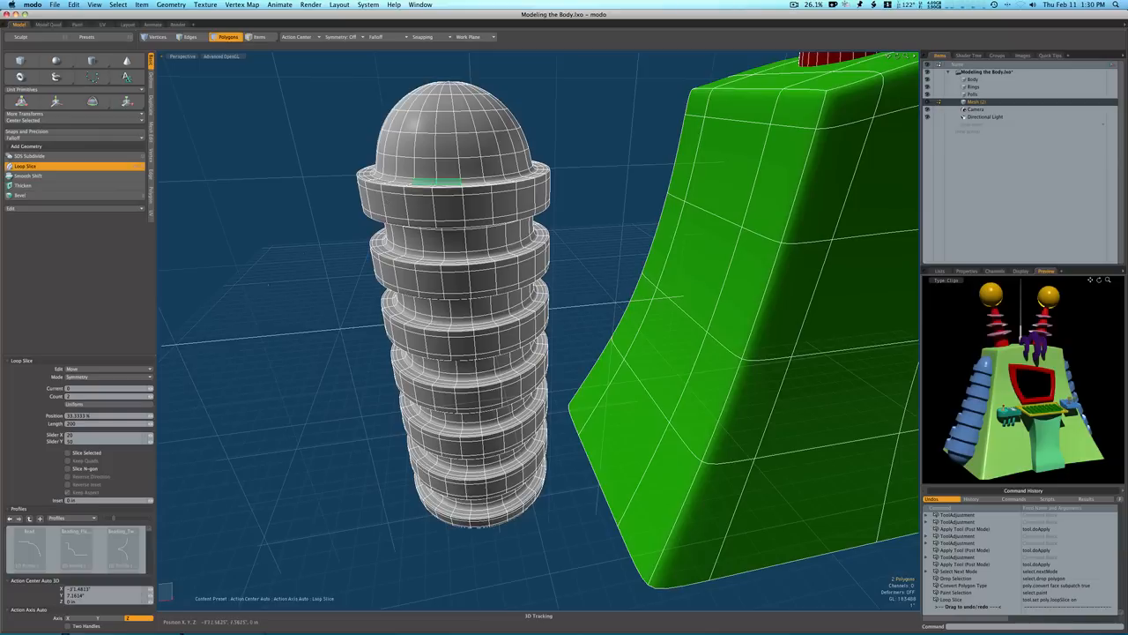
pyautogui.click(151, 396)
pyautogui.click(149, 377)
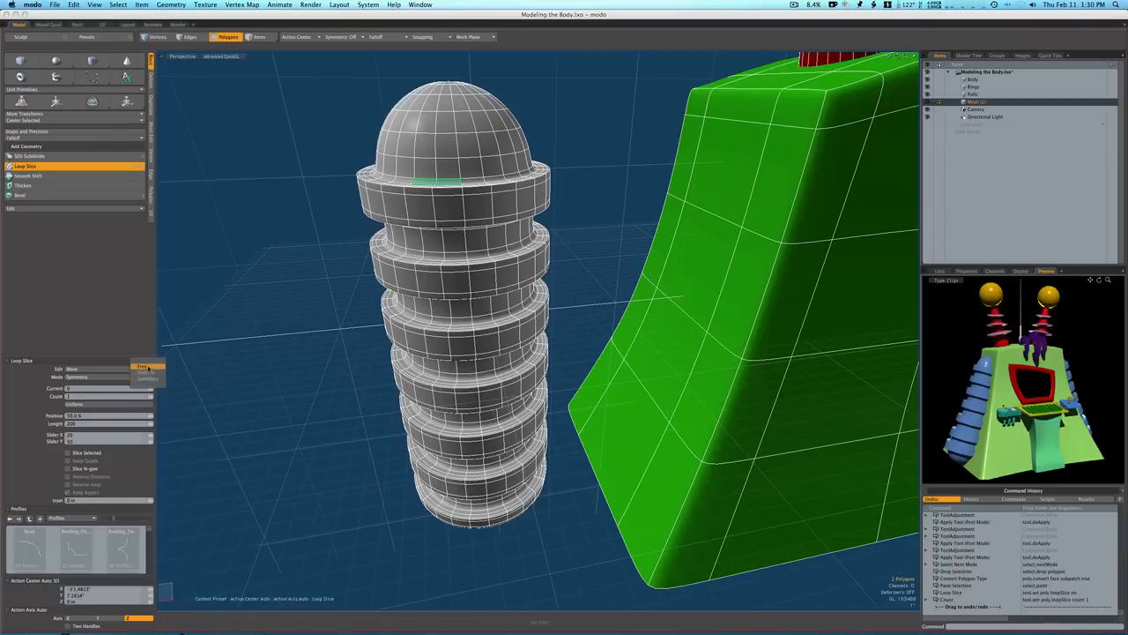
pyautogui.click(143, 366)
pyautogui.press('space')
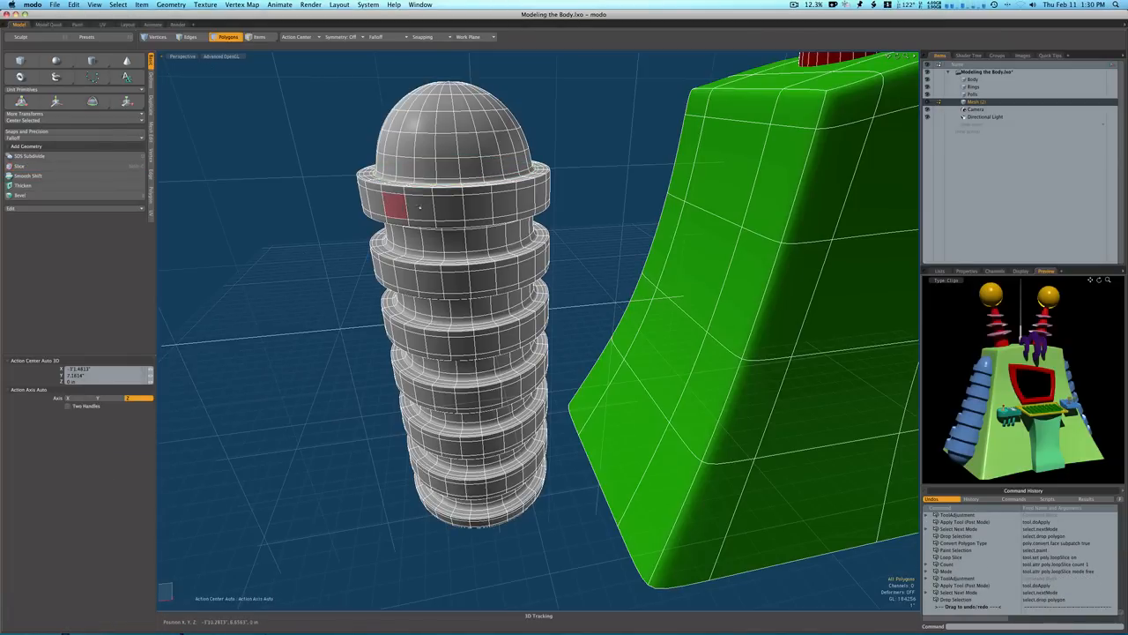
# Select the full polygon loops on the narrow ledges directly above each of the capsule's lower rings
pyautogui.click(433, 256)
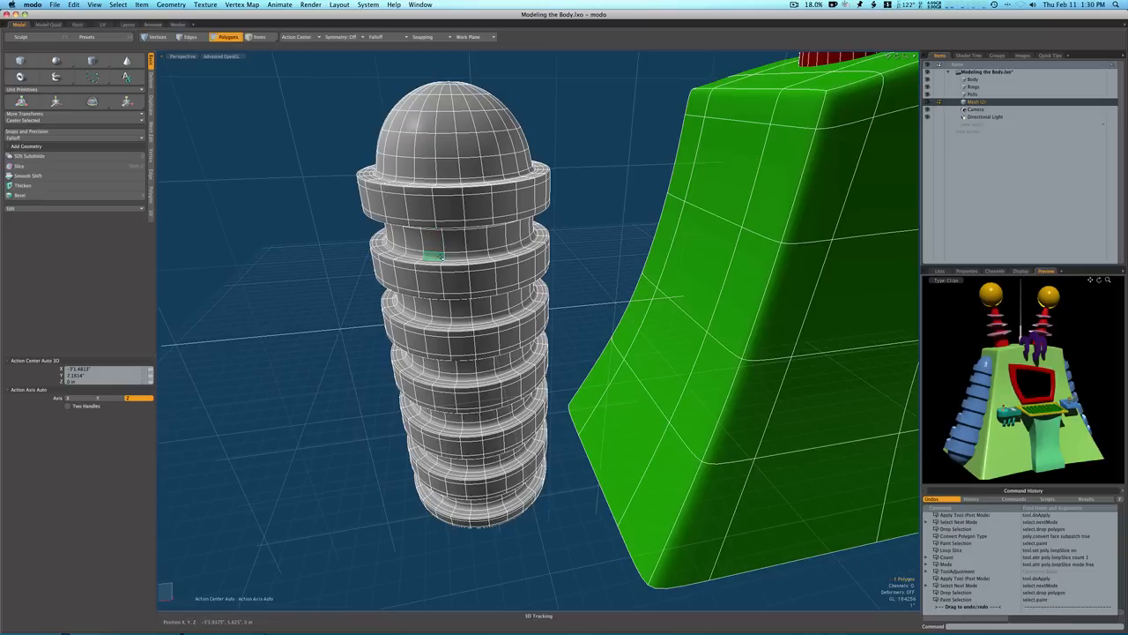
pyautogui.keyDown('shift'); pyautogui.click(450, 321); pyautogui.keyUp('shift')
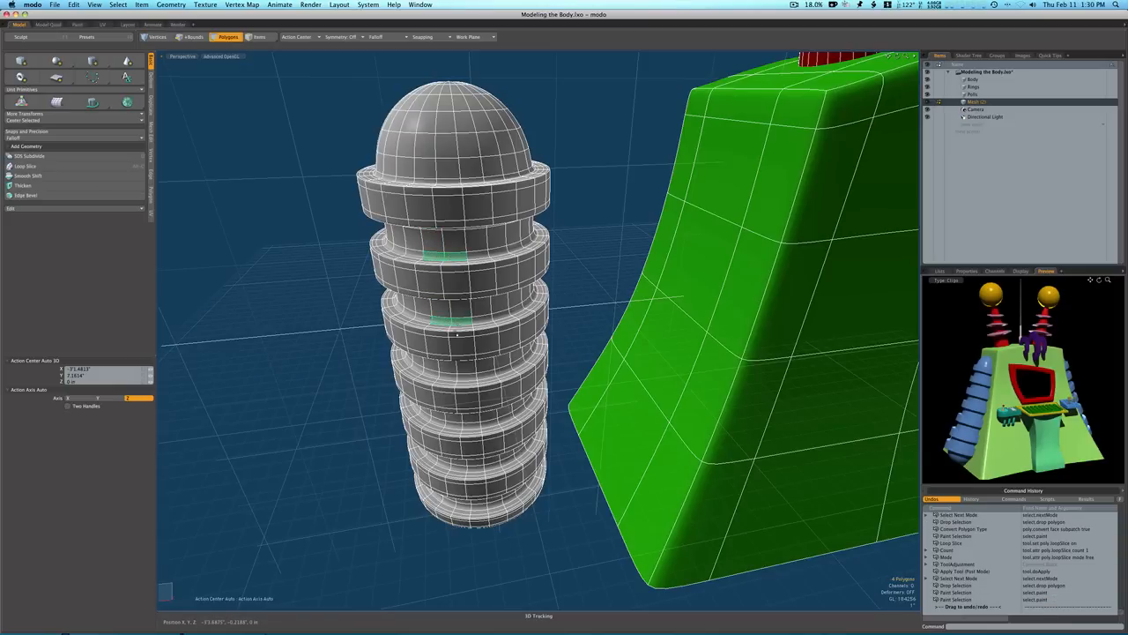
pyautogui.keyDown('shift'); pyautogui.click(448, 377); pyautogui.keyUp('shift')
pyautogui.keyDown('shift'); pyautogui.click(452, 427); pyautogui.keyUp('shift')
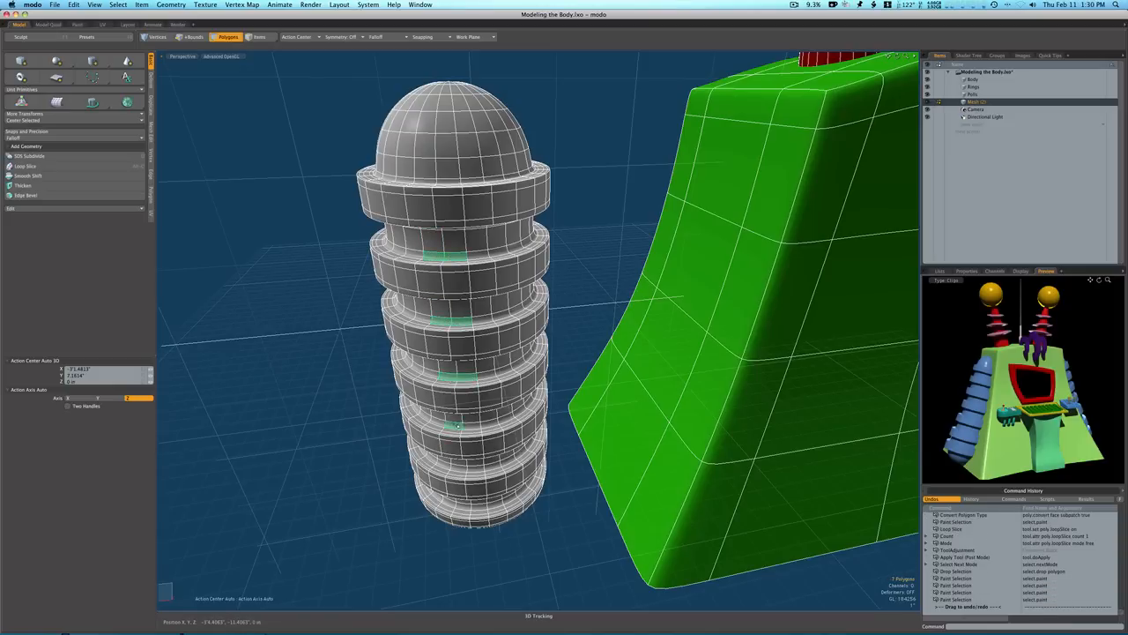
pyautogui.keyDown('shift'); pyautogui.click(457, 470); pyautogui.keyUp('shift')
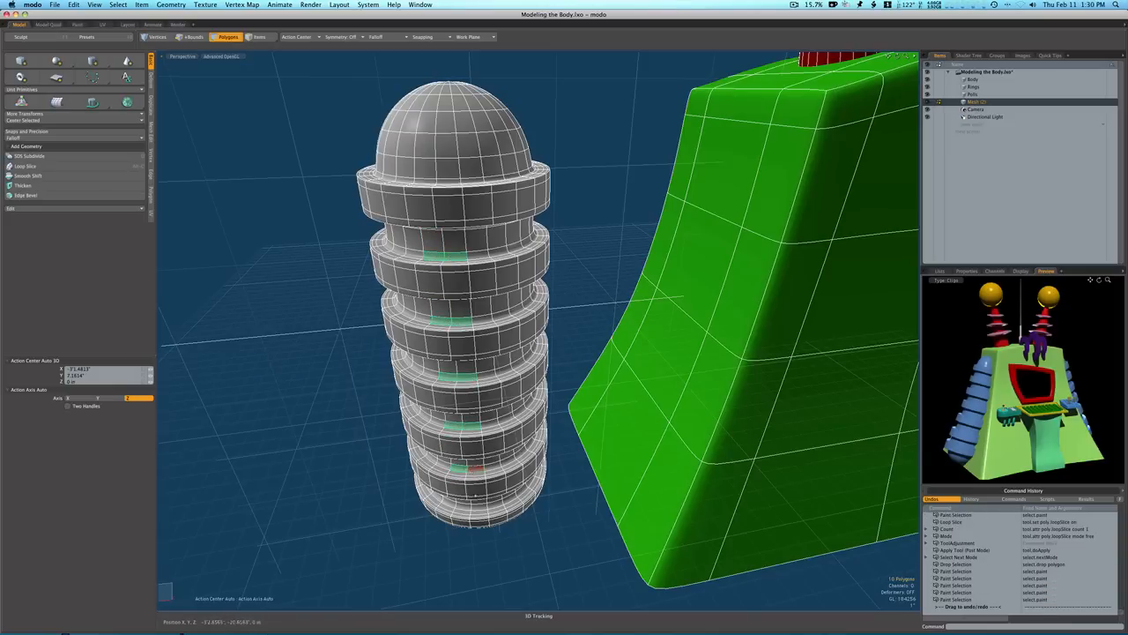
pyautogui.press('l')
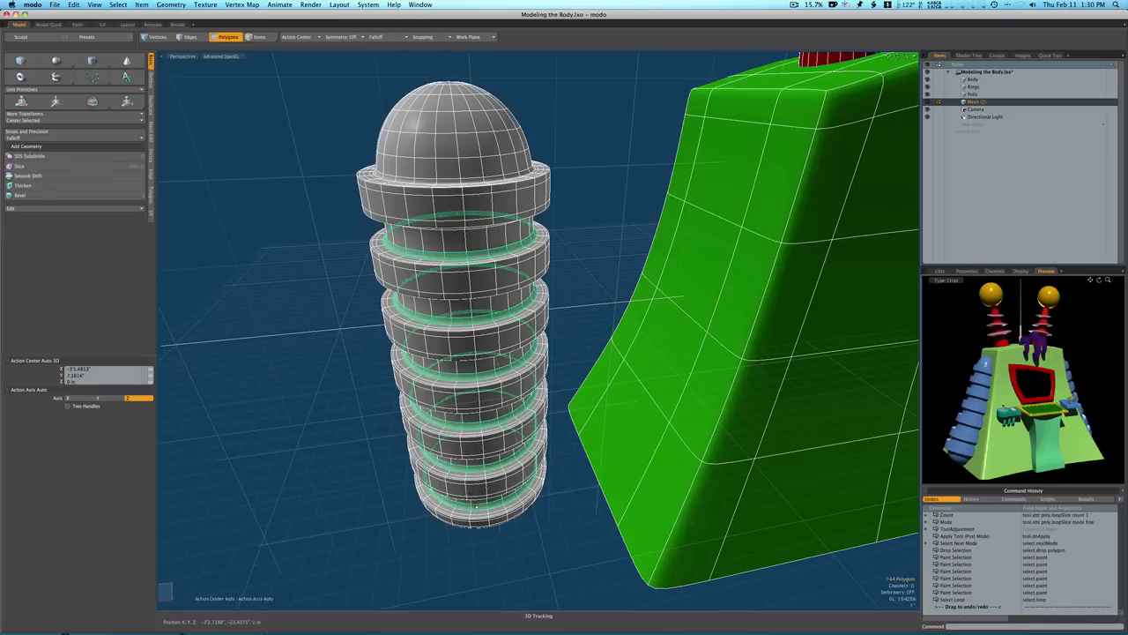
# Loop slice the selected ledges above the rings at a position of 99.5% and clear the selection
pyautogui.hotkey('alt', 'c')
pyautogui.click(476, 467)
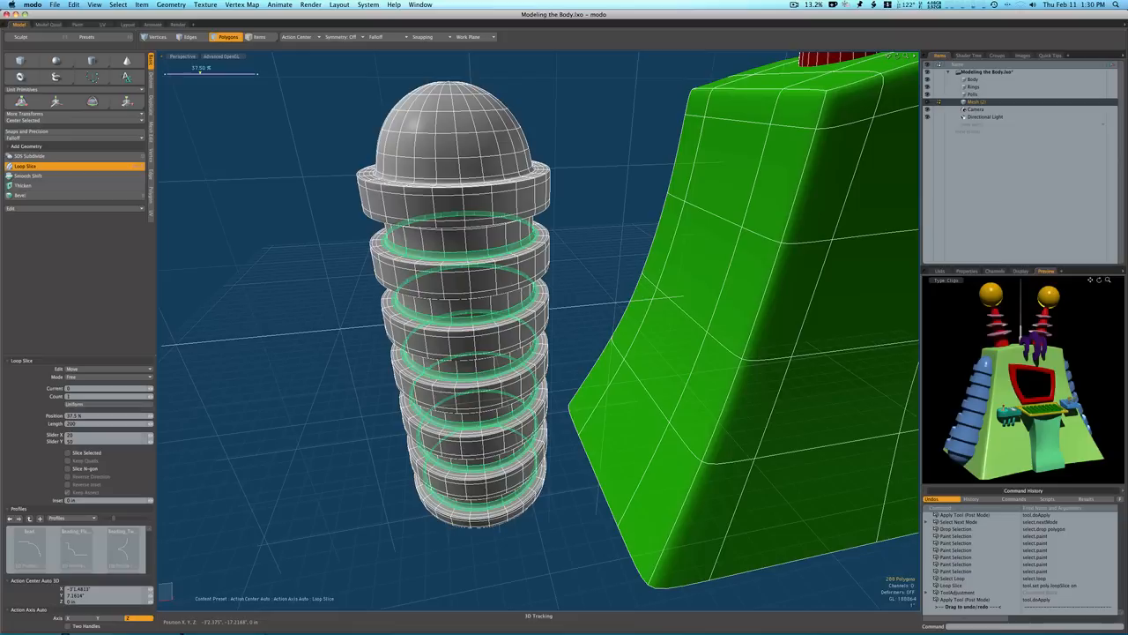
pyautogui.moveTo(433, 467); pyautogui.dragTo(520, 467)
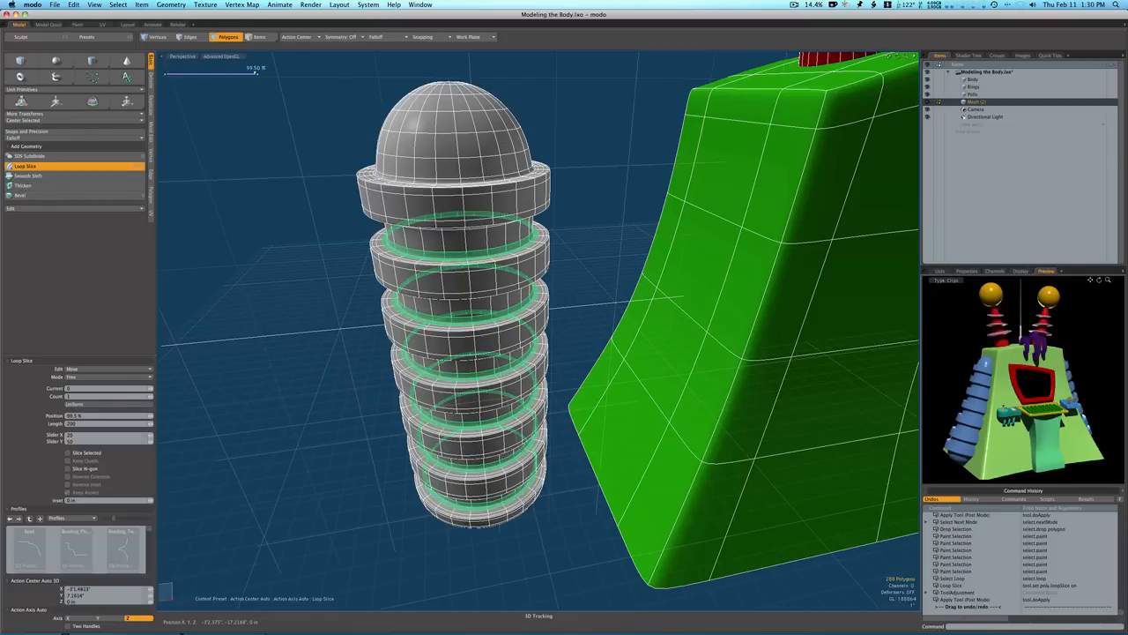
pyautogui.press('space')
pyautogui.click(379, 477)
# Select the full polygon loops on the narrow ledges directly beneath every ring of the capsule
pyautogui.keyDown('alt'); pyautogui.moveTo(378, 476); pyautogui.dragTo(384, 402); pyautogui.keyUp('alt')
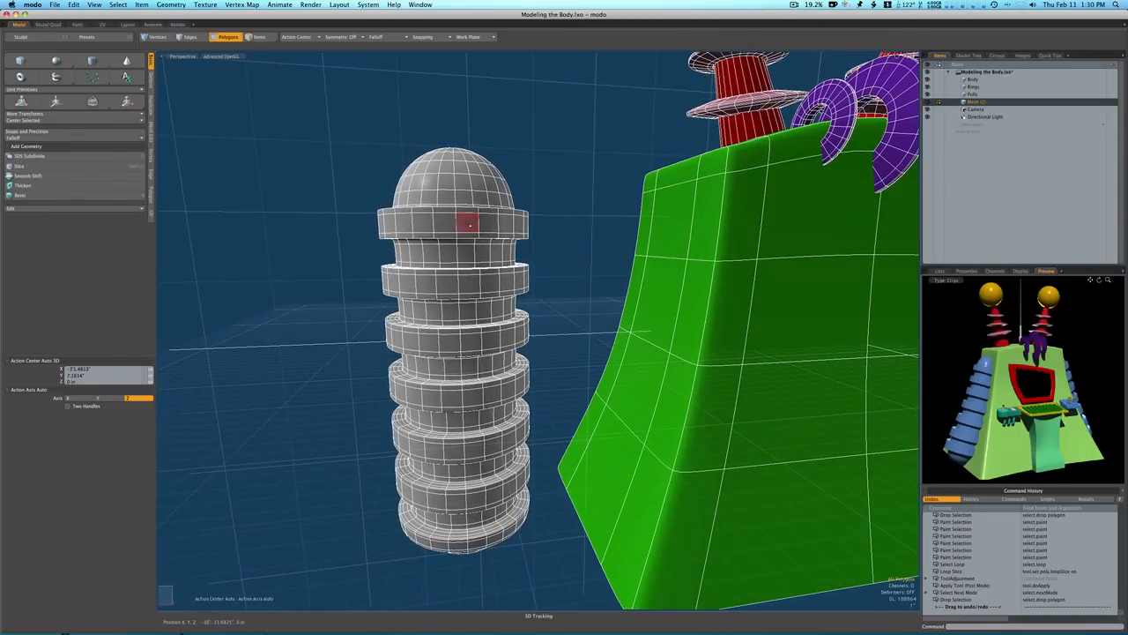
pyautogui.click(451, 242)
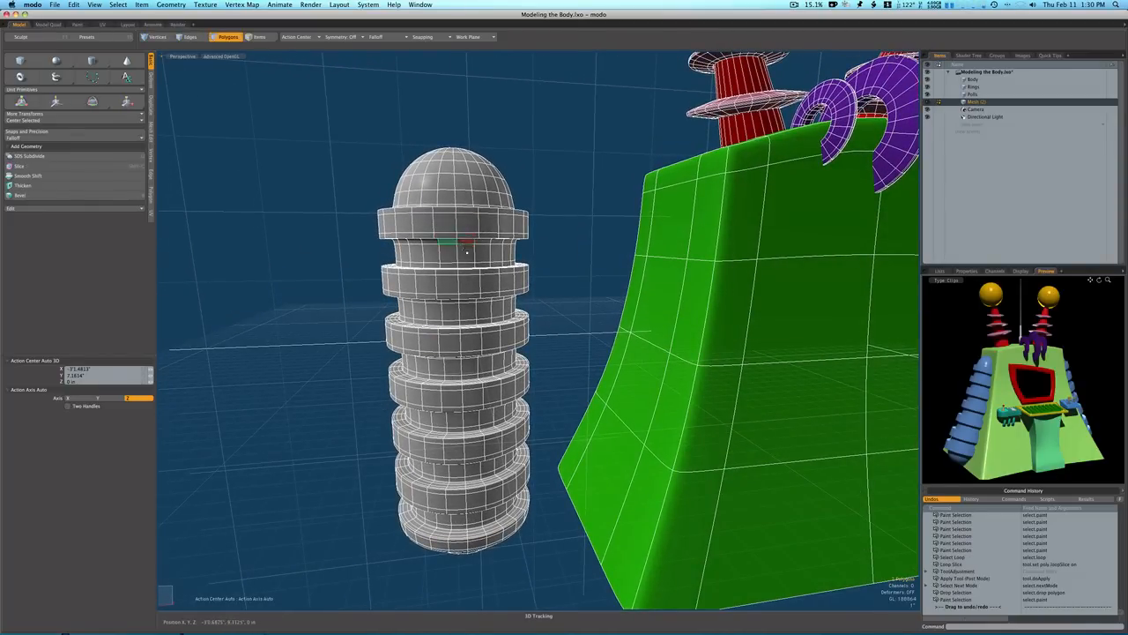
pyautogui.click(451, 304)
pyautogui.moveTo(450, 304)
pyautogui.keyDown('alt'); pyautogui.mouseDown()
pyautogui.moveTo(473, 356)
pyautogui.moveTo(465, 351)
pyautogui.mouseUp(); pyautogui.keyUp('alt')
pyautogui.click(468, 342)
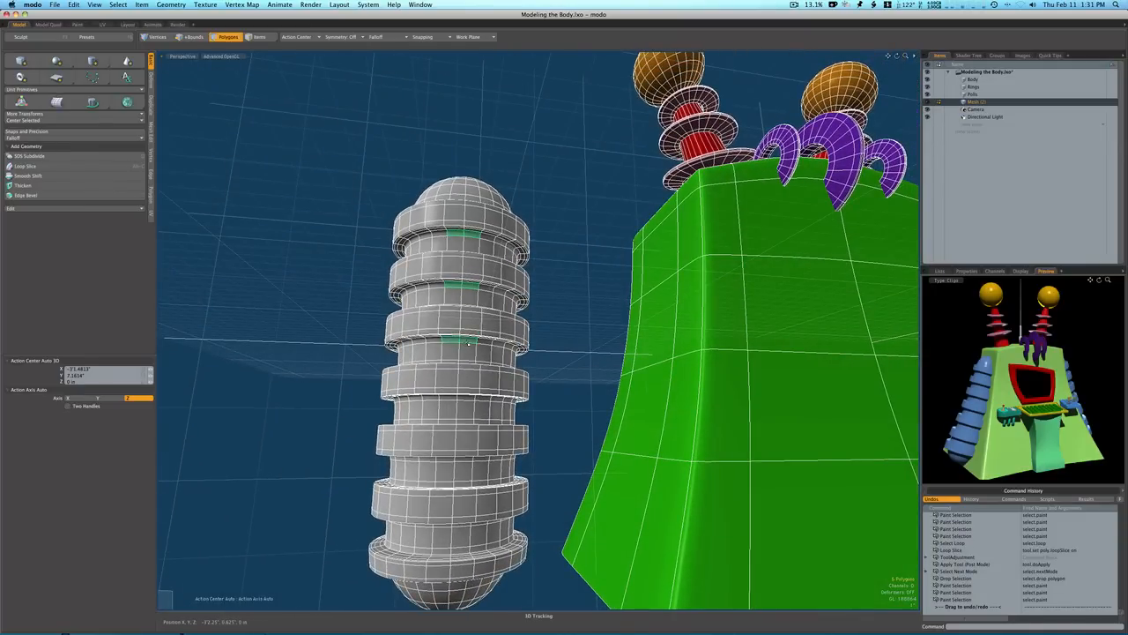
pyautogui.click(451, 400)
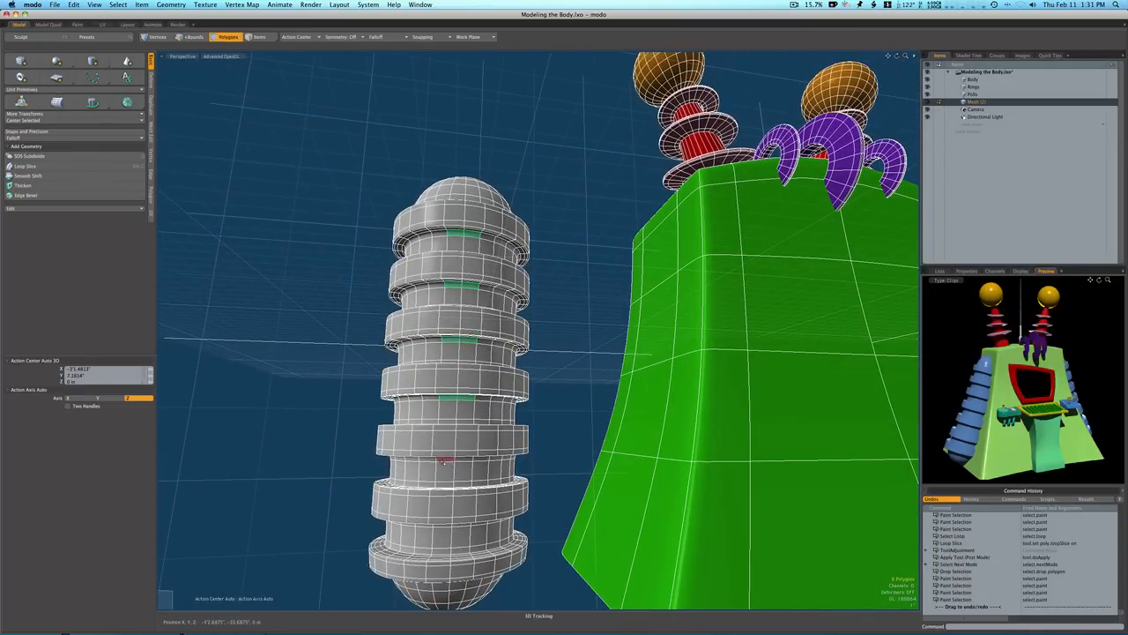
pyautogui.moveTo(445, 461)
pyautogui.mouseDown()
pyautogui.moveTo(458, 461)
pyautogui.moveTo(449, 496)
pyautogui.mouseUp()
pyautogui.click(448, 496)
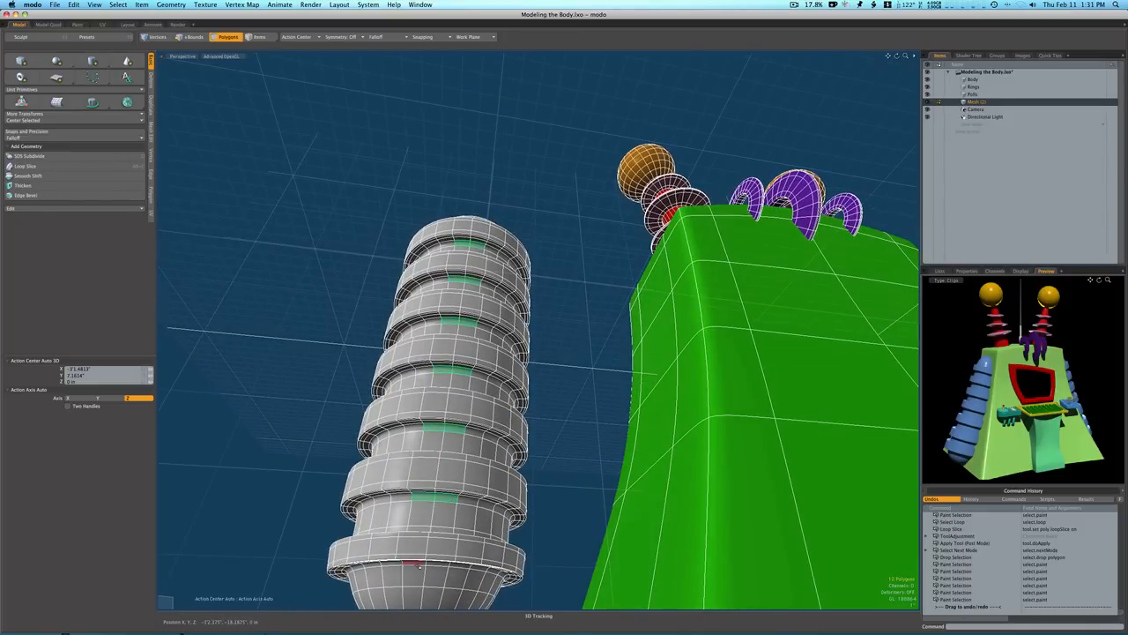
pyautogui.click(412, 573)
pyautogui.click(434, 565)
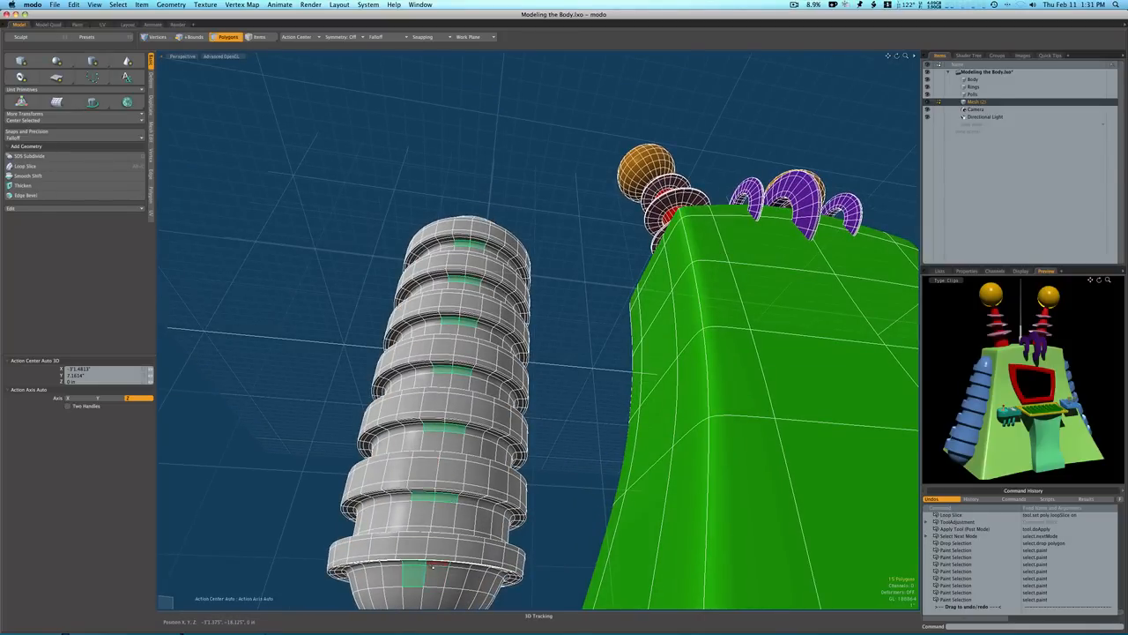
pyautogui.press('l')
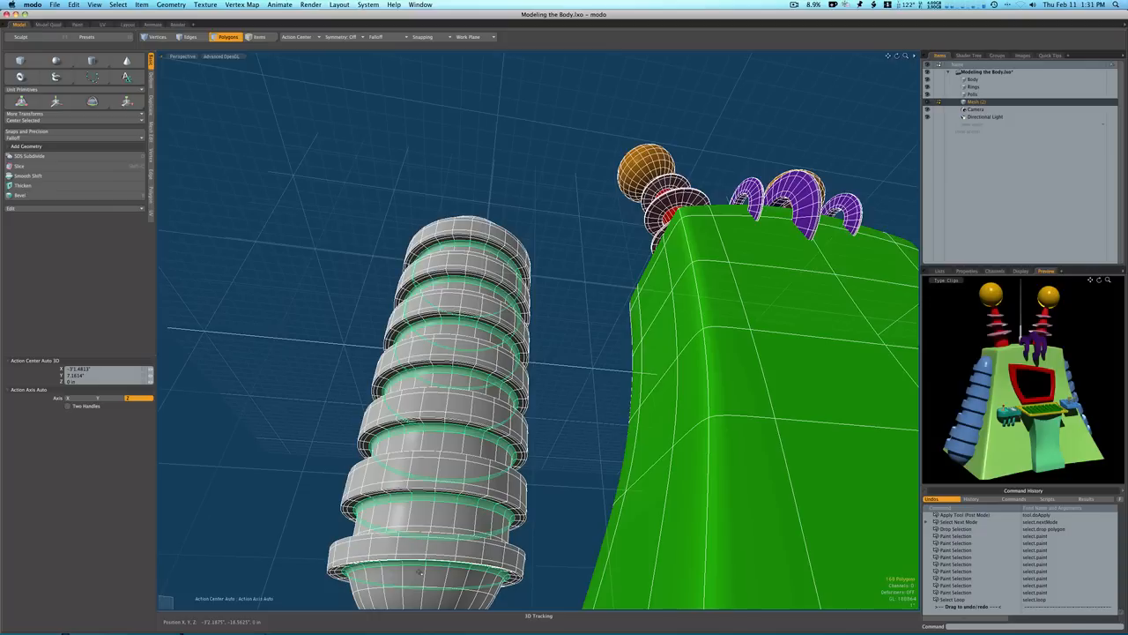
# Loop slice the selected ledges beneath the rings at a position of 99.5% and clear the selection
pyautogui.hotkey('alt', 'c')
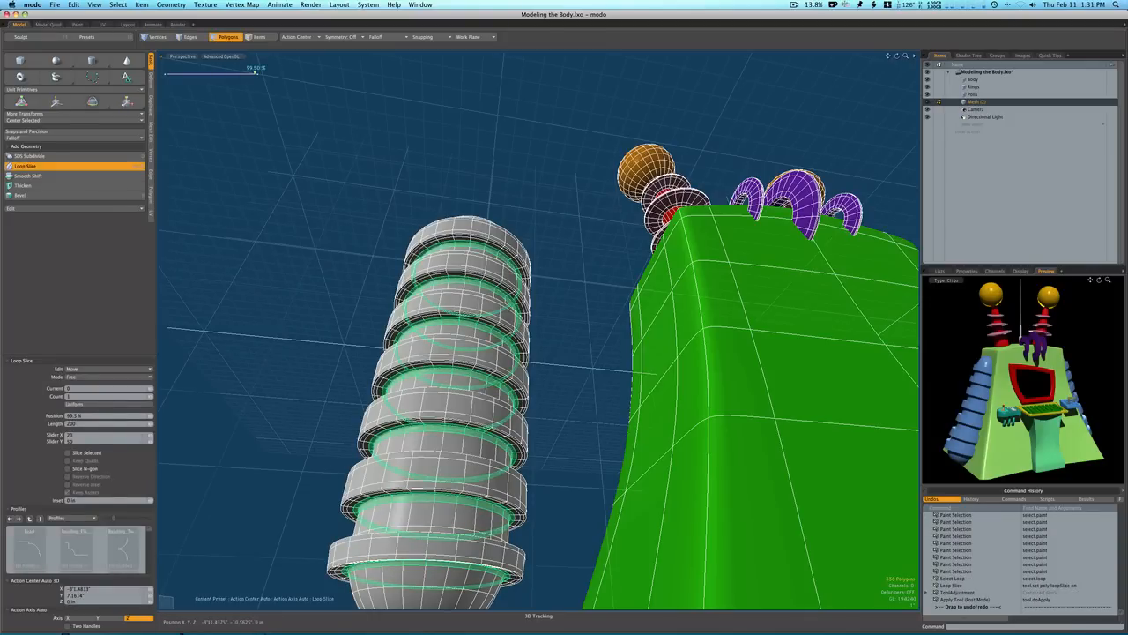
pyautogui.press('space')
pyautogui.click(320, 409)
pyautogui.keyDown('alt'); pyautogui.moveTo(321, 408); pyautogui.dragTo(333, 430); pyautogui.keyUp('alt')
pyautogui.scroll(-5, 369, 470)
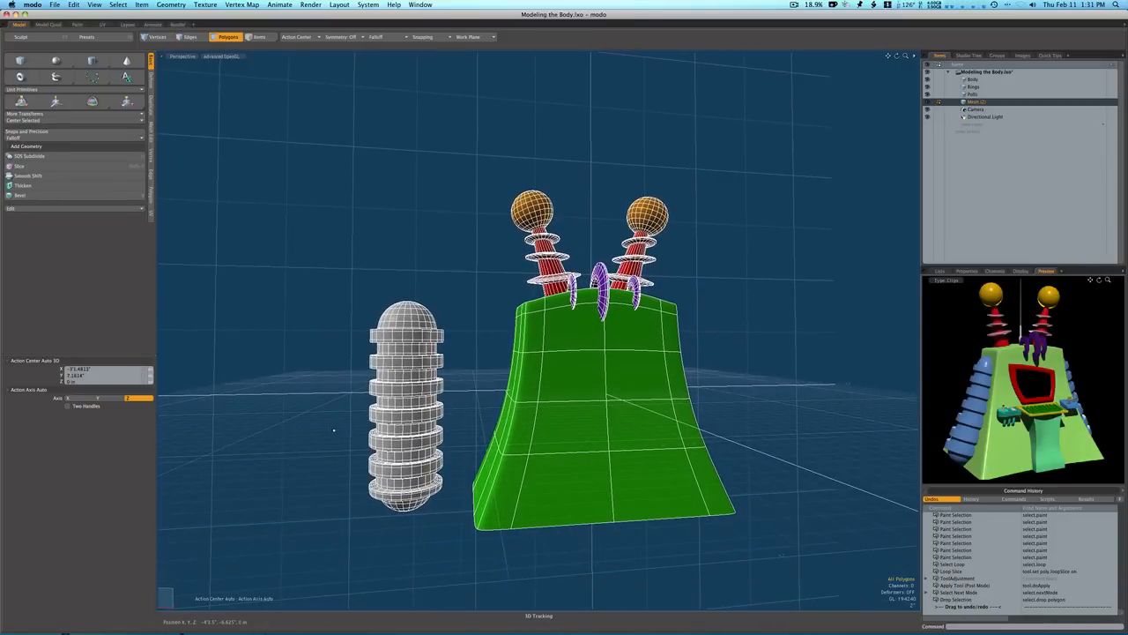
# Switch to the front view and hide every mesh item except the capsule
pyautogui.hotkey('ctrl', 'space')
pyautogui.click(415, 48)
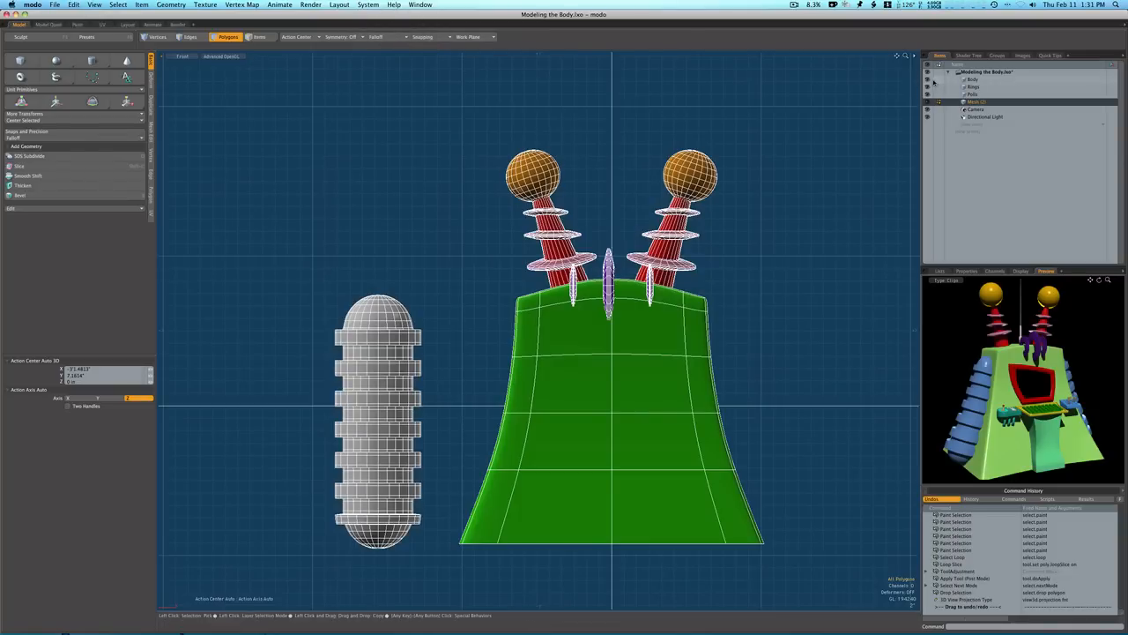
pyautogui.click(927, 79)
pyautogui.click(927, 86)
pyautogui.click(928, 94)
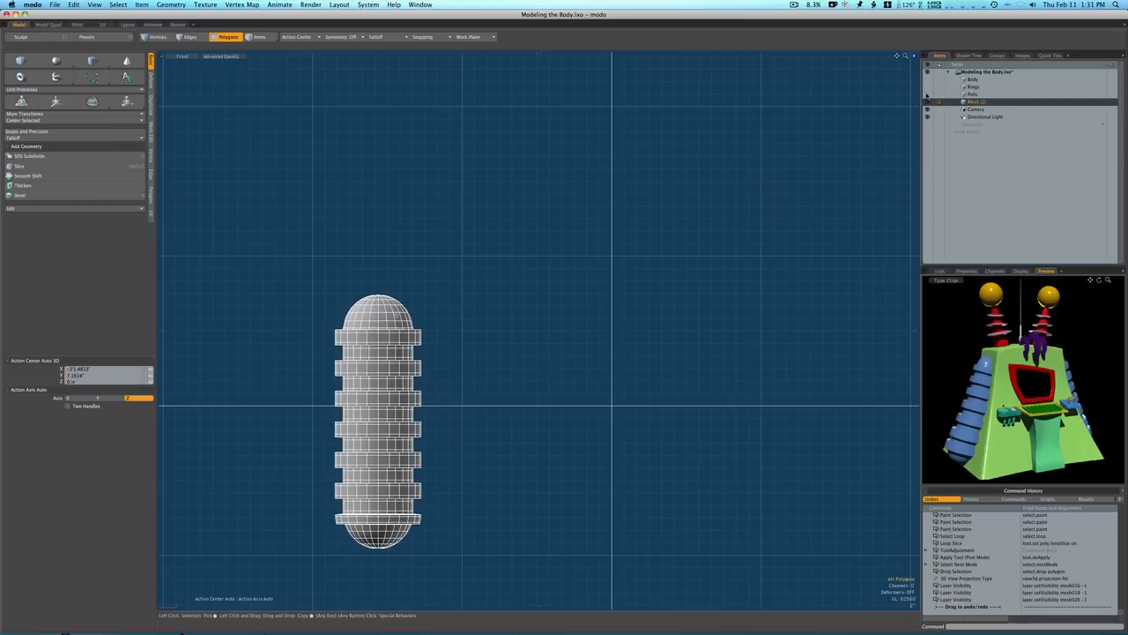
# Add a radial falloff centered on the capsule, about 28.25 by 27.75 inches, with a Z size of 20.75 inches
pyautogui.click(378, 38)
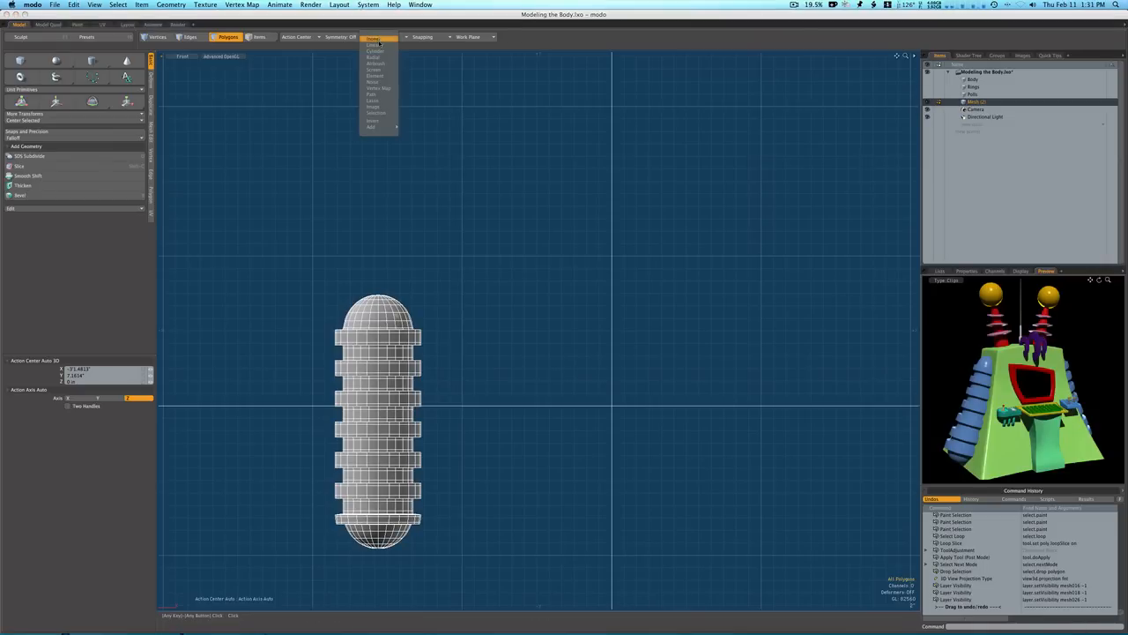
pyautogui.click(373, 58)
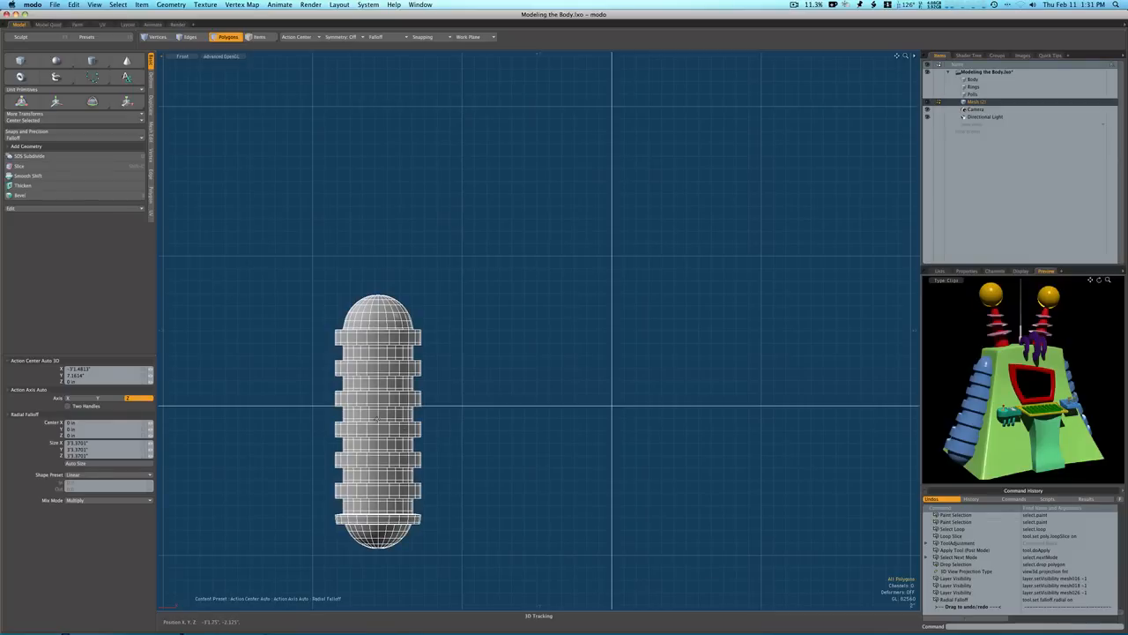
pyautogui.moveTo(377, 418); pyautogui.dragTo(552, 421)
pyautogui.hotkey('ctrl', 'space')
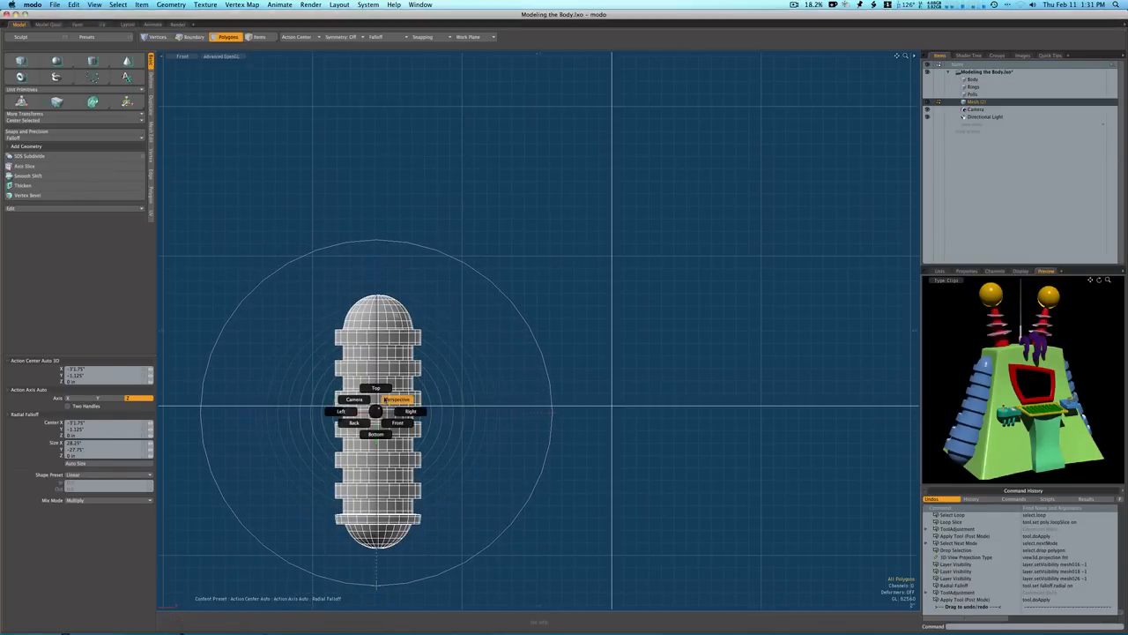
pyautogui.click(384, 399)
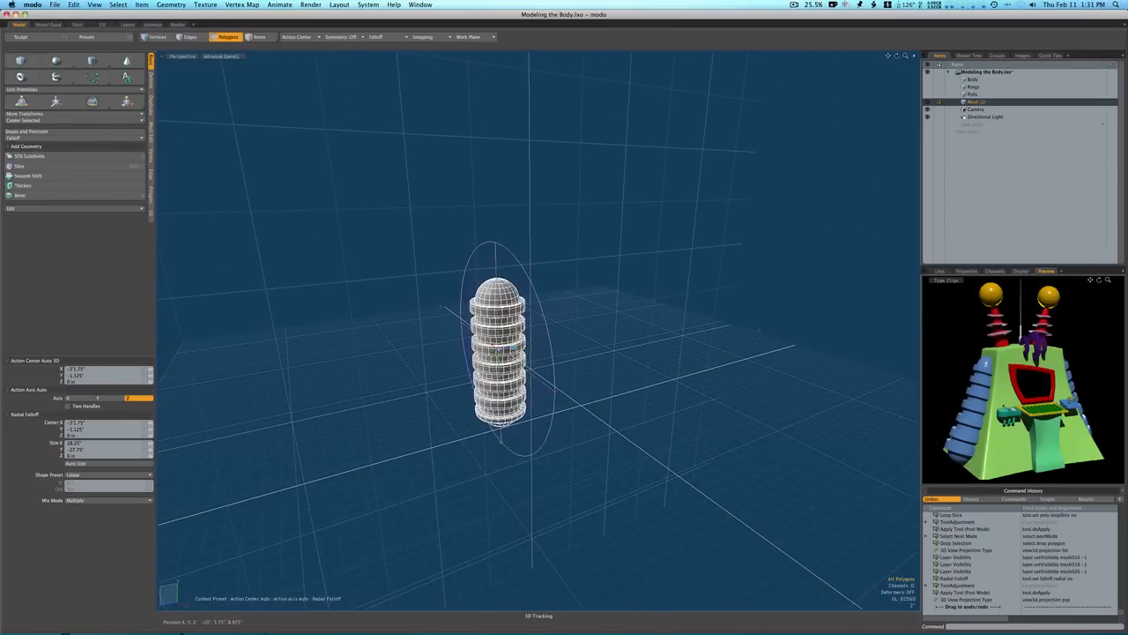
pyautogui.moveTo(150, 456); pyautogui.dragTo(291, 455)
pyautogui.hotkey('ctrl', 'space')
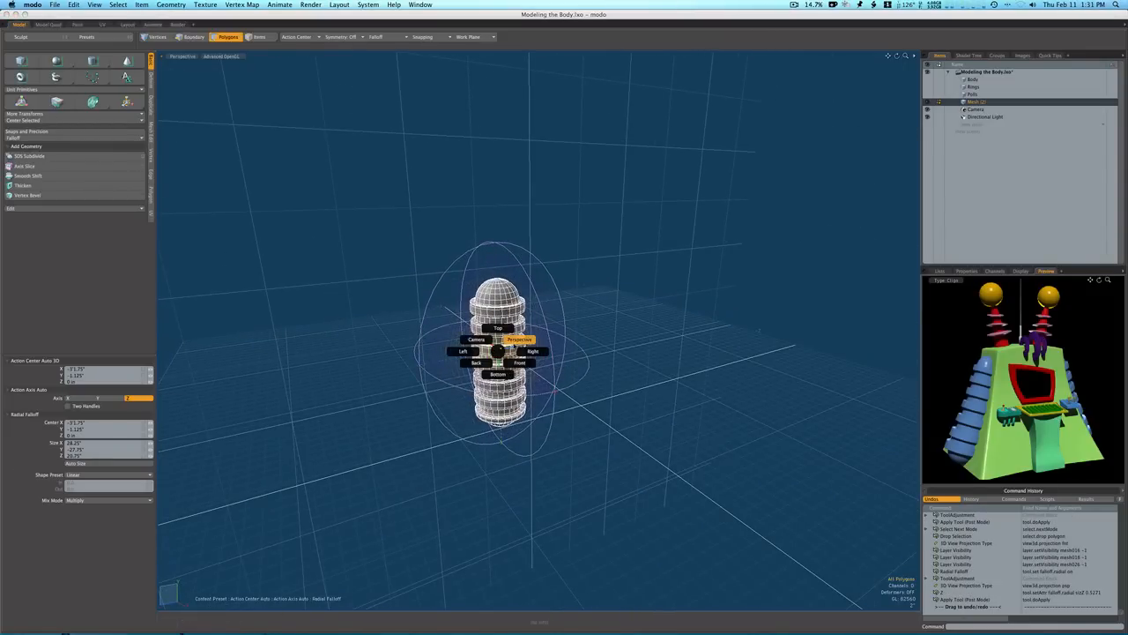
pyautogui.click(519, 362)
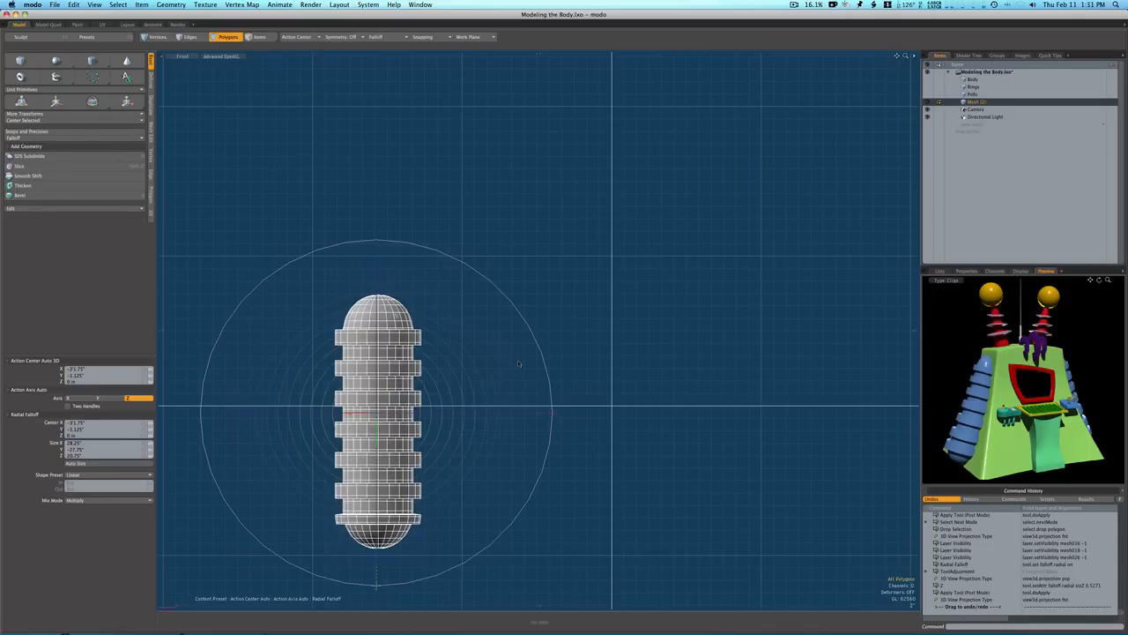
# Bow the capsule by moving it 3.375 inches in X with the falloff and shift the falloff's center Y to -1.75 inches
pyautogui.press('w')
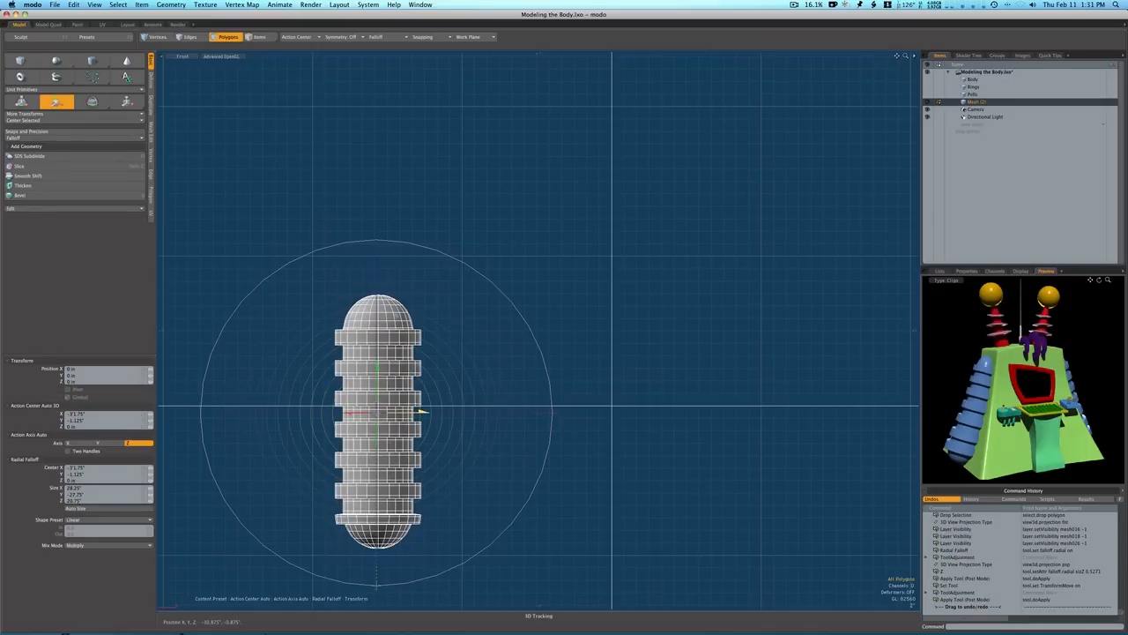
pyautogui.moveTo(421, 410); pyautogui.dragTo(442, 411)
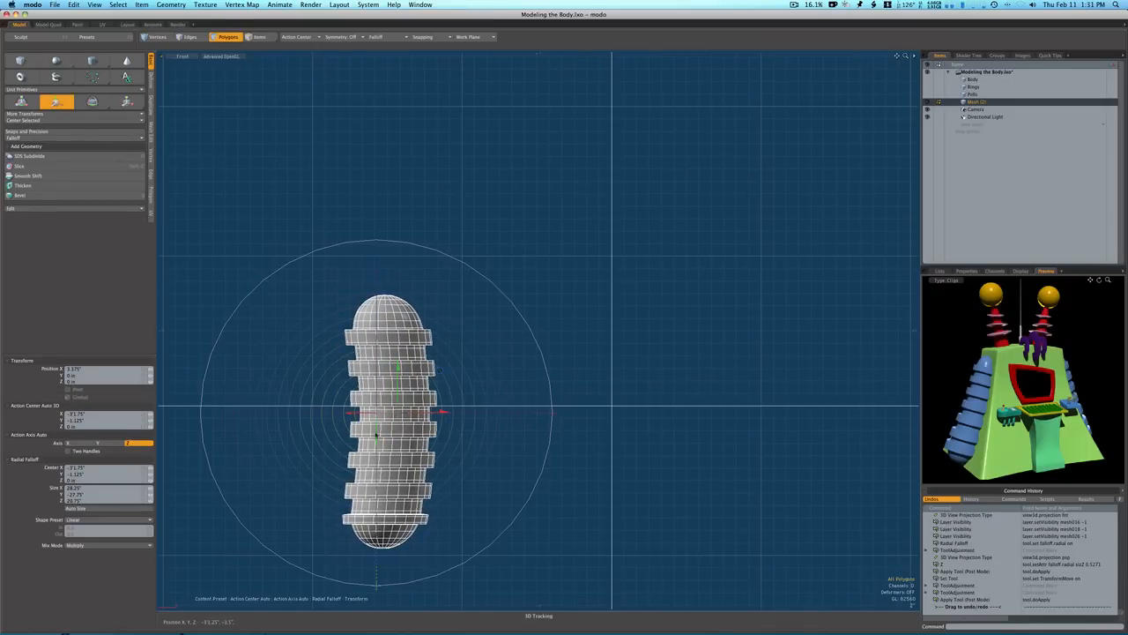
pyautogui.moveTo(376, 439); pyautogui.dragTo(377, 436)
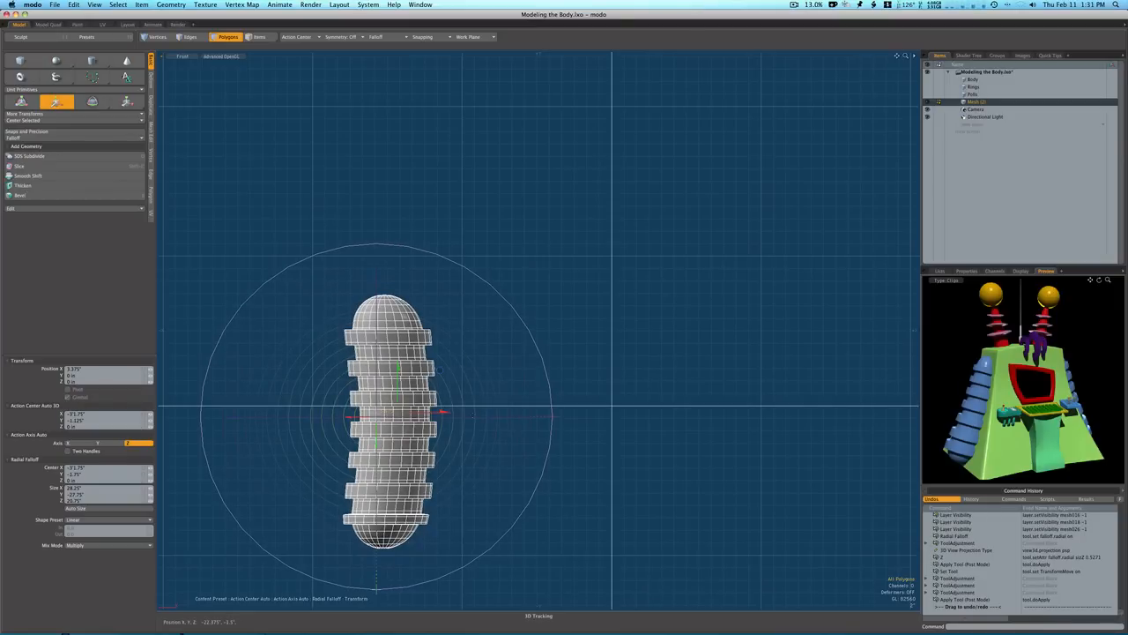
pyautogui.press('space')
# Remove the radial falloff in the perspective view and show the Body mesh again
pyautogui.hotkey('ctrl', 'space')
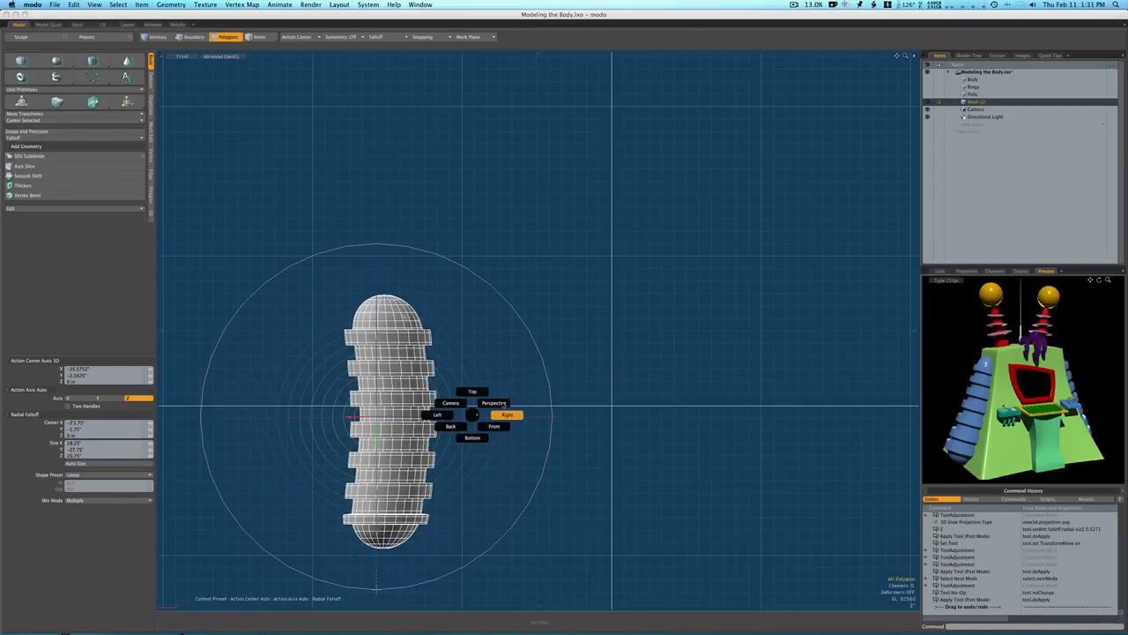
pyautogui.click(496, 403)
pyautogui.press('Escape')
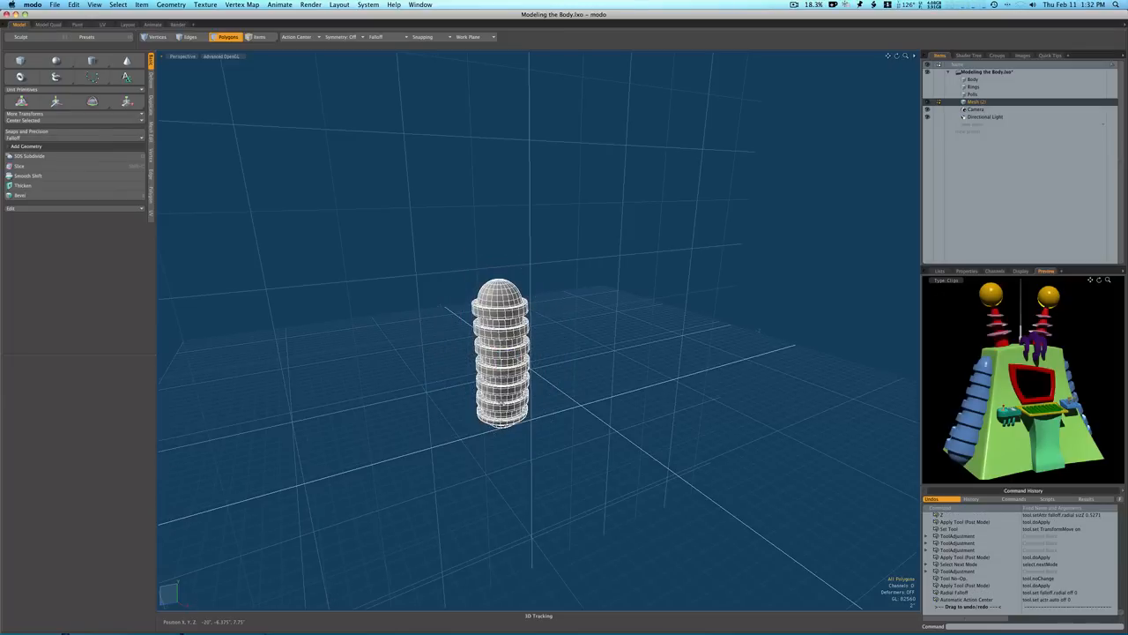
pyautogui.keyDown('alt'); pyautogui.moveTo(514, 406); pyautogui.dragTo(714, 364); pyautogui.keyUp('alt')
pyautogui.click(928, 81)
pyautogui.press('3')
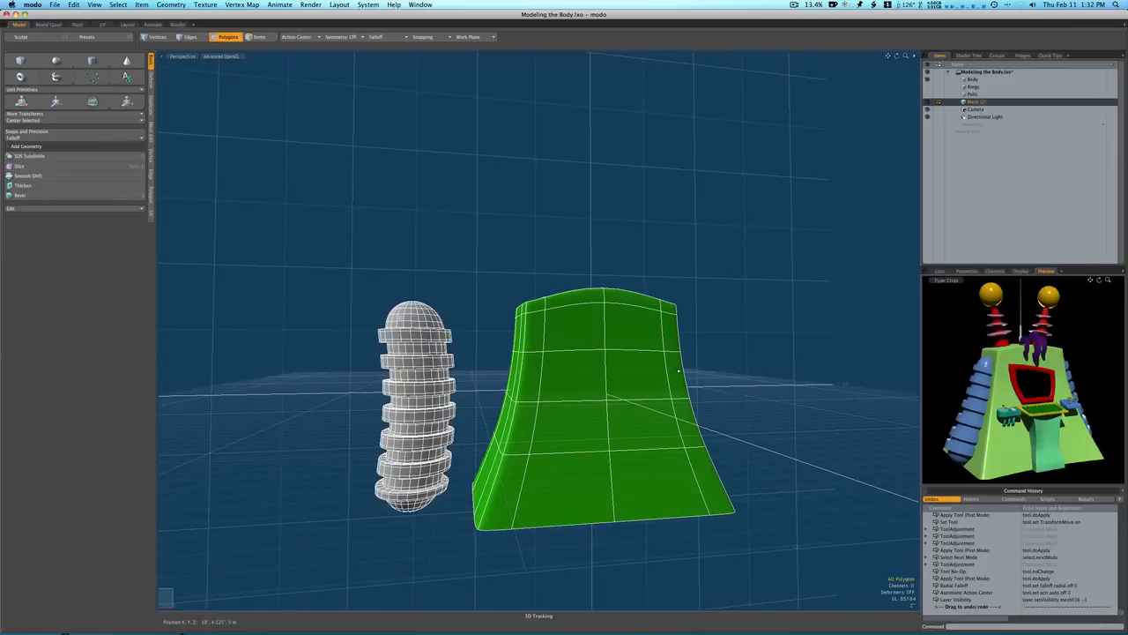
# Move and rotate the bent capsule so it leans against the sloped side of the green body
pyautogui.press('w')
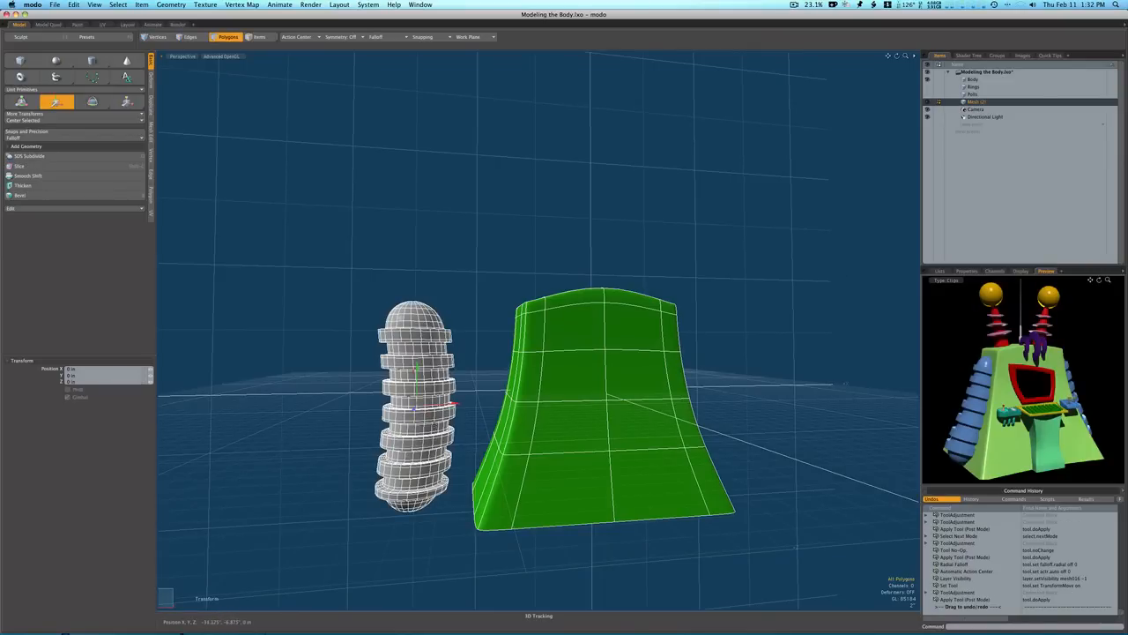
pyautogui.moveTo(451, 406); pyautogui.dragTo(555, 398)
pyautogui.press('e')
pyautogui.press('w')
pyautogui.press('super+z')
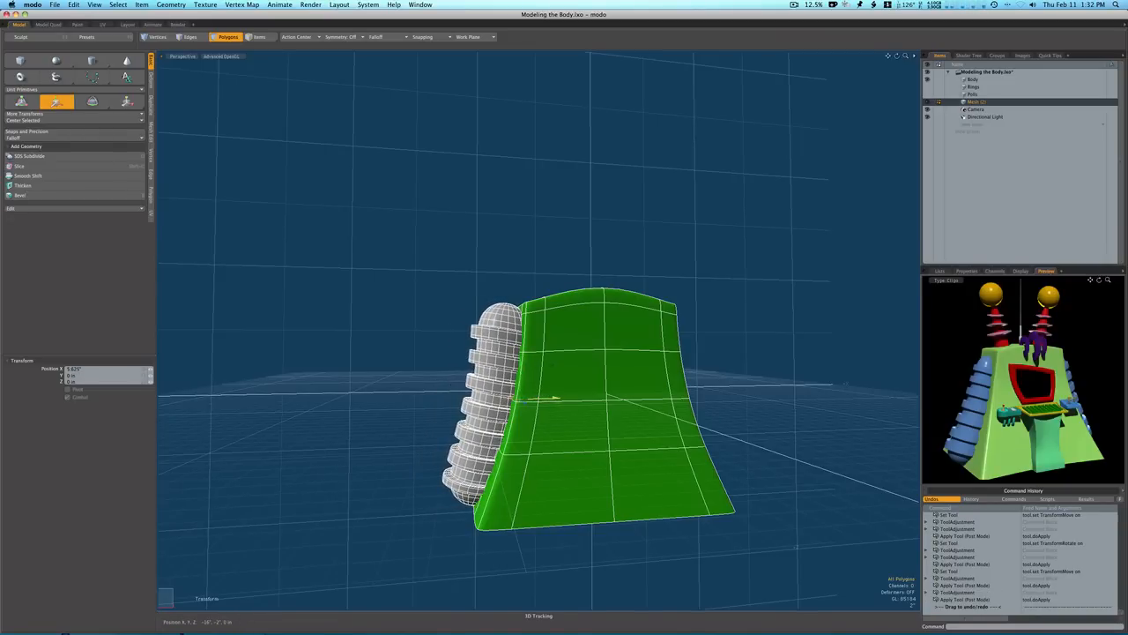
# Set the action center to Local and scale the leaning capsule to 91% along its local X axis
pyautogui.keyDown('alt'); pyautogui.moveTo(467, 414); pyautogui.dragTo(527, 417); pyautogui.keyUp('alt')
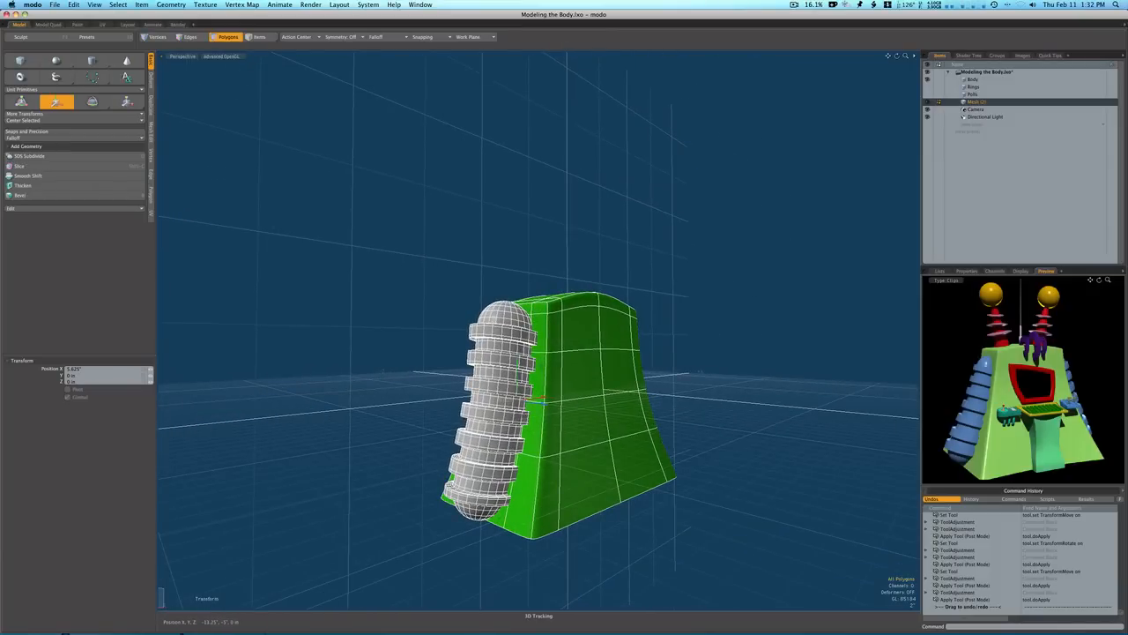
pyautogui.press('r')
pyautogui.click(297, 37)
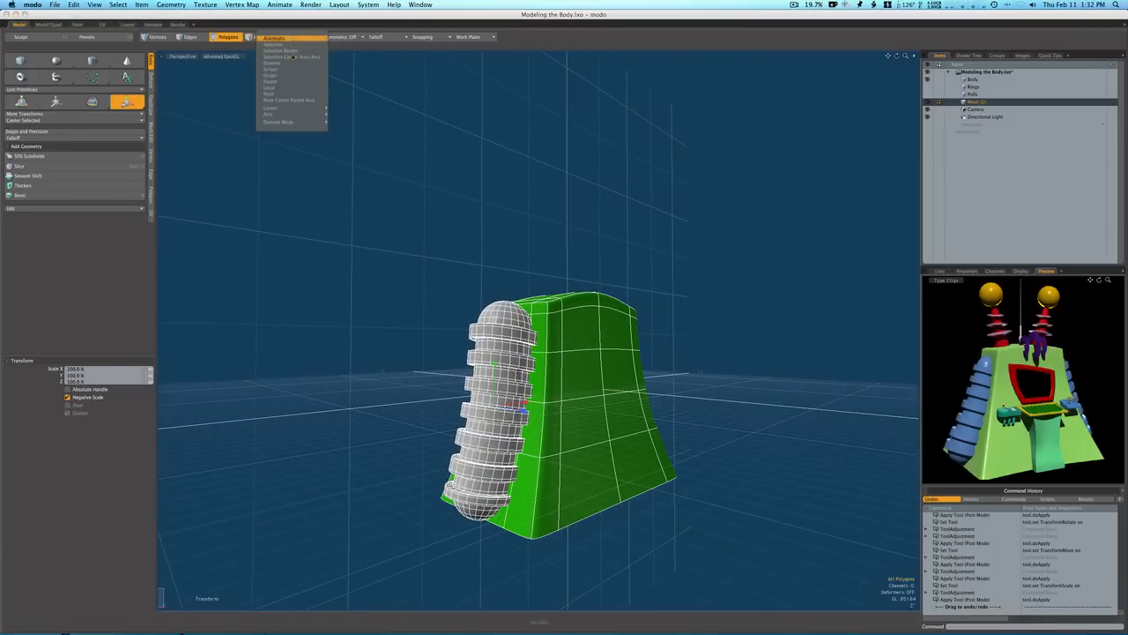
pyautogui.click(294, 87)
pyautogui.keyDown('alt'); pyautogui.moveTo(459, 388); pyautogui.dragTo(404, 386); pyautogui.keyUp('alt')
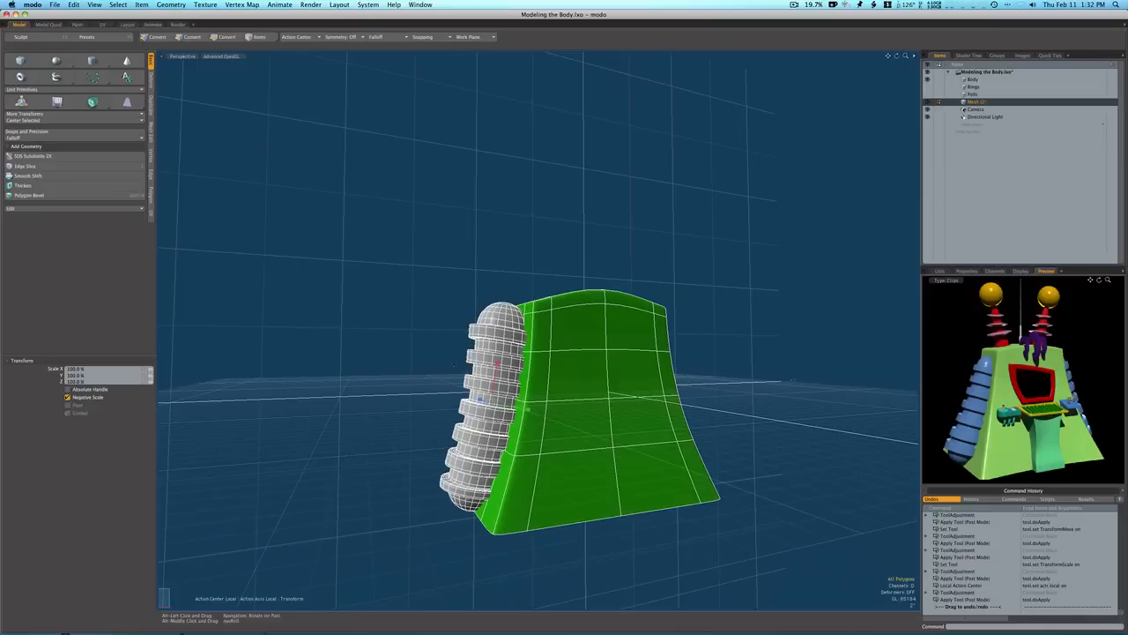
pyautogui.moveTo(496, 363); pyautogui.dragTo(496, 369)
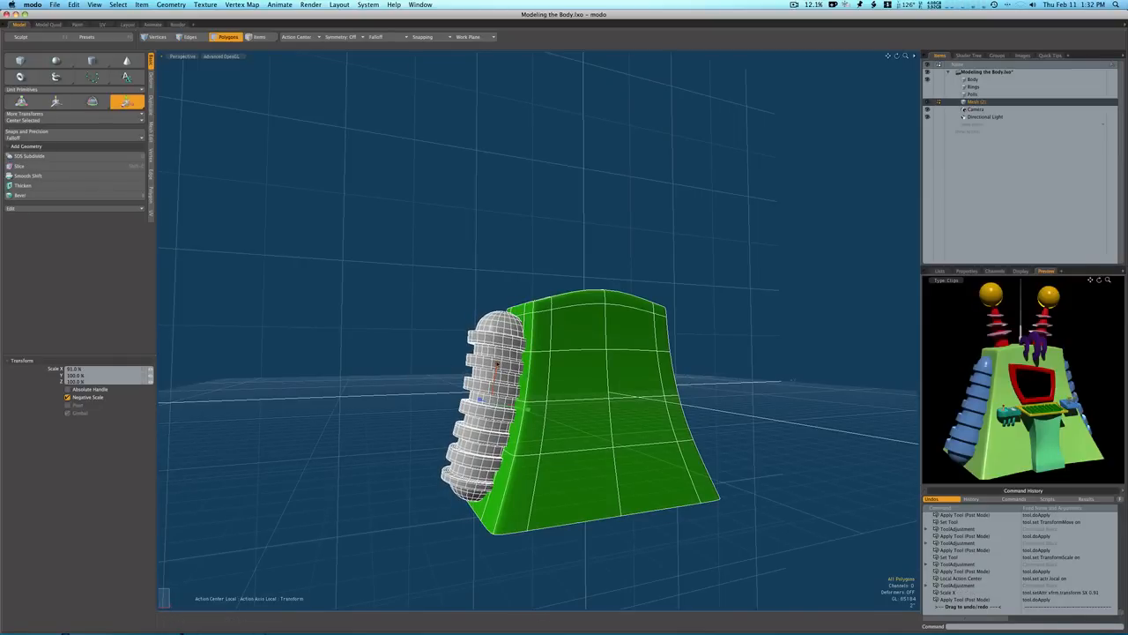
pyautogui.press('space')
# In the front view, hide the Body mesh and add a linear falloff starting at about X -25, Y -20.25 inches below the capsule
pyautogui.hotkey('ctrl', 'space')
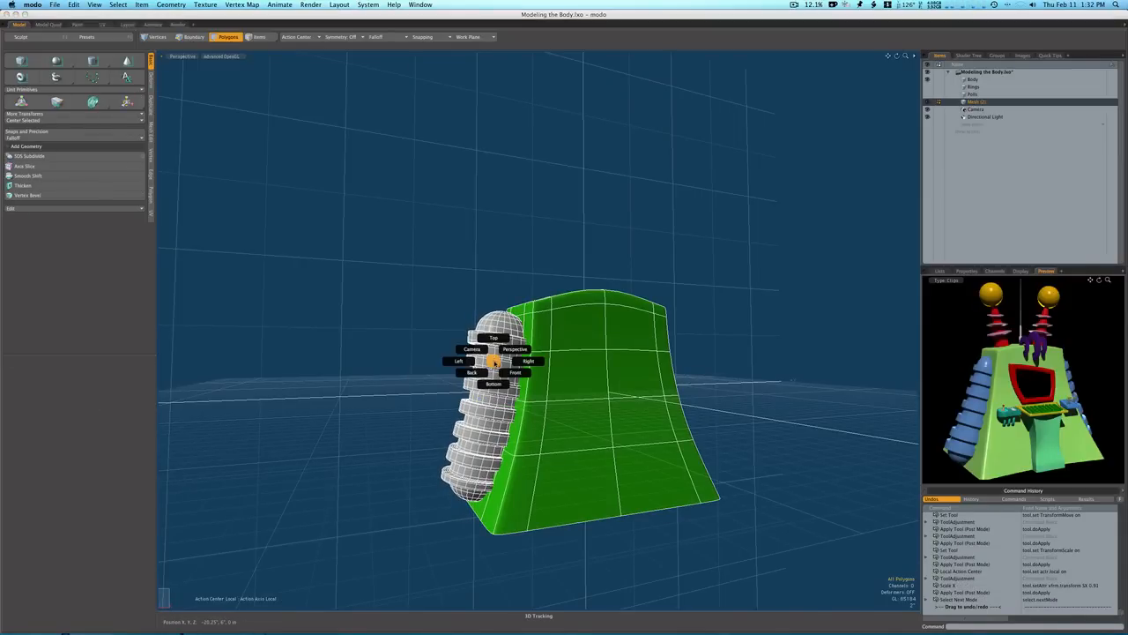
pyautogui.click(511, 377)
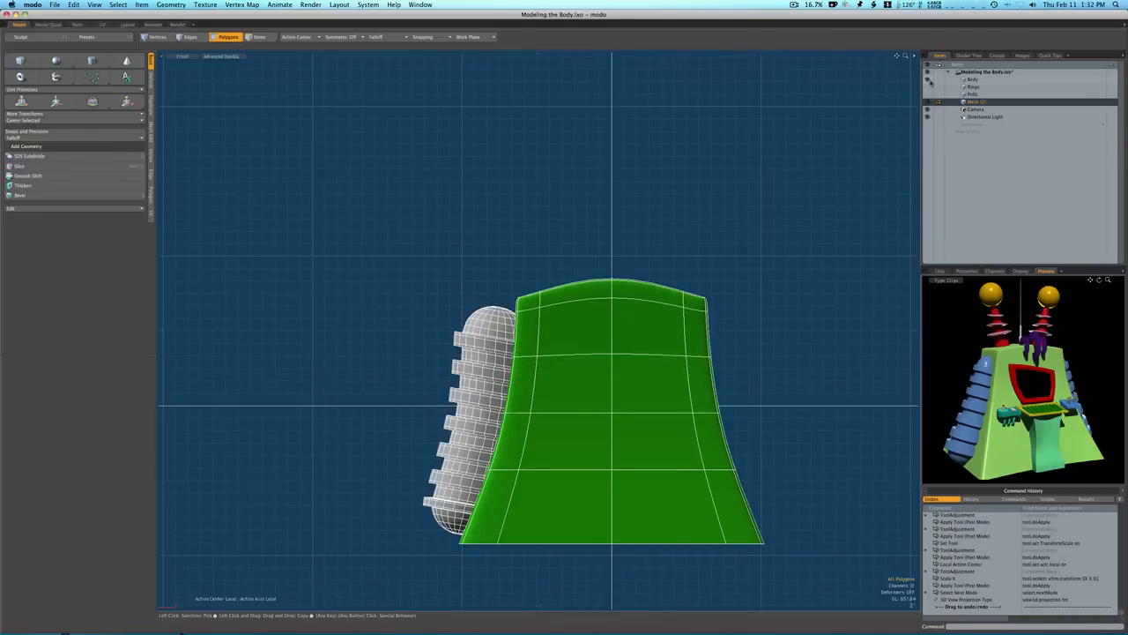
pyautogui.click(927, 80)
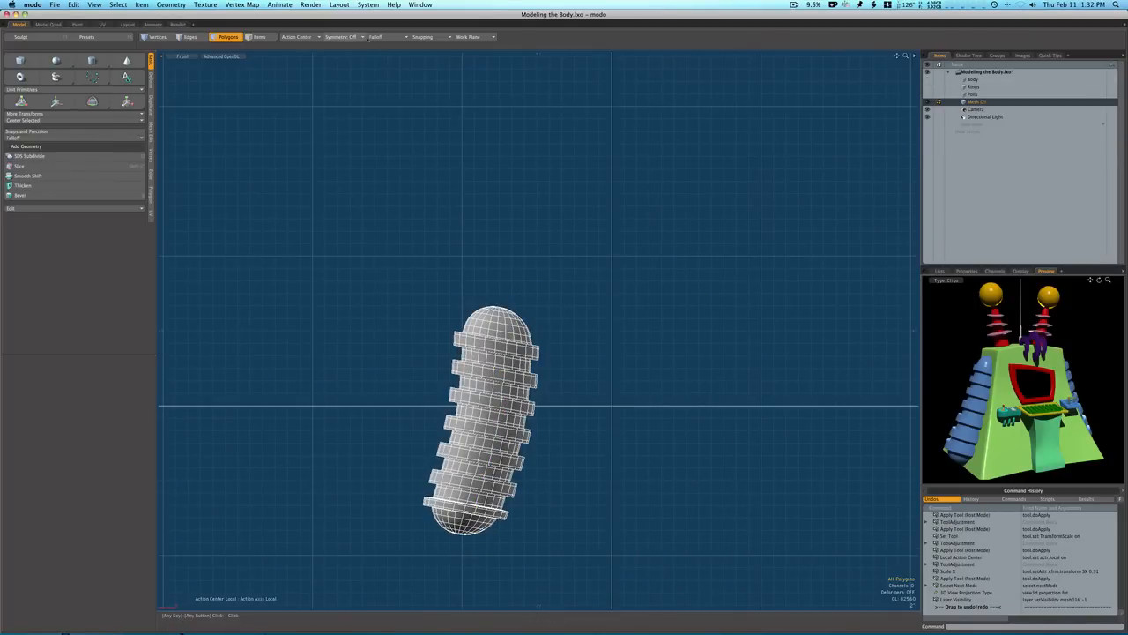
pyautogui.click(381, 37)
pyautogui.click(384, 43)
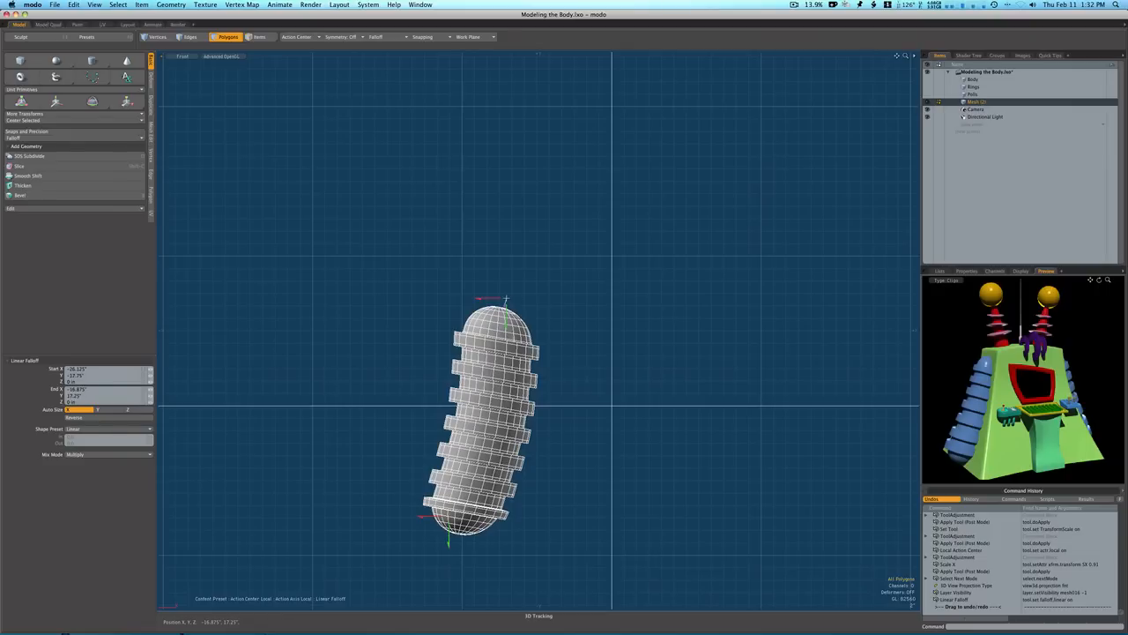
pyautogui.moveTo(456, 530); pyautogui.dragTo(456, 533)
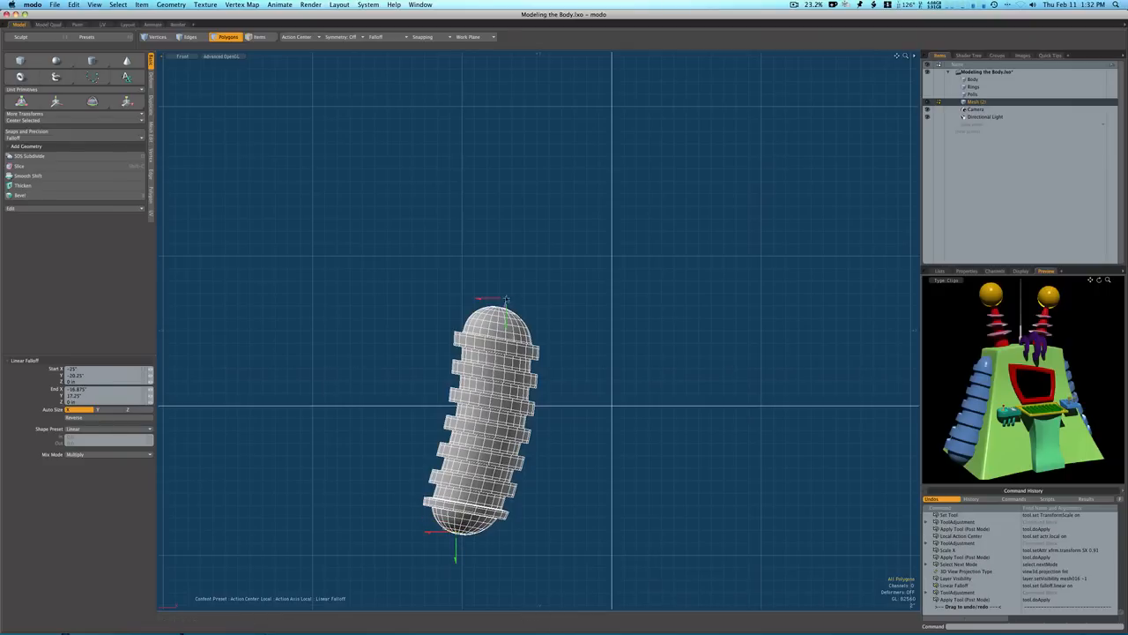
# With Scale active, swap the falloff's ends, starting at X -17.75, Y 15.75 and ending at X -24.875, Y -20.5 inches
pyautogui.press('r')
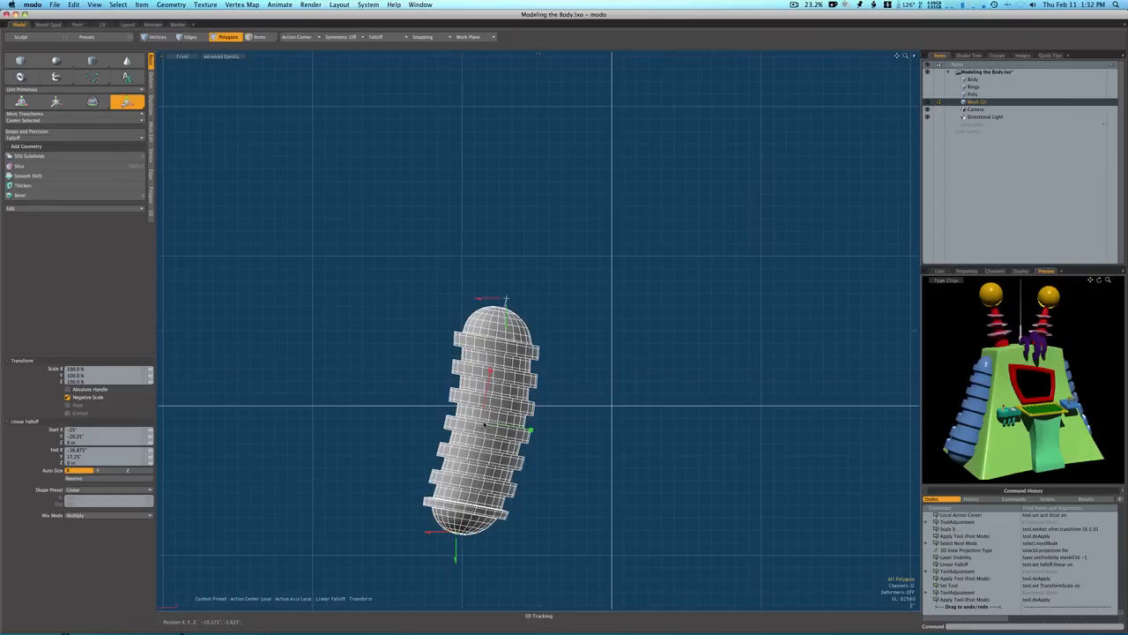
pyautogui.moveTo(484, 424)
pyautogui.mouseDown()
pyautogui.moveTo(472, 425)
pyautogui.moveTo(490, 424)
pyautogui.mouseUp()
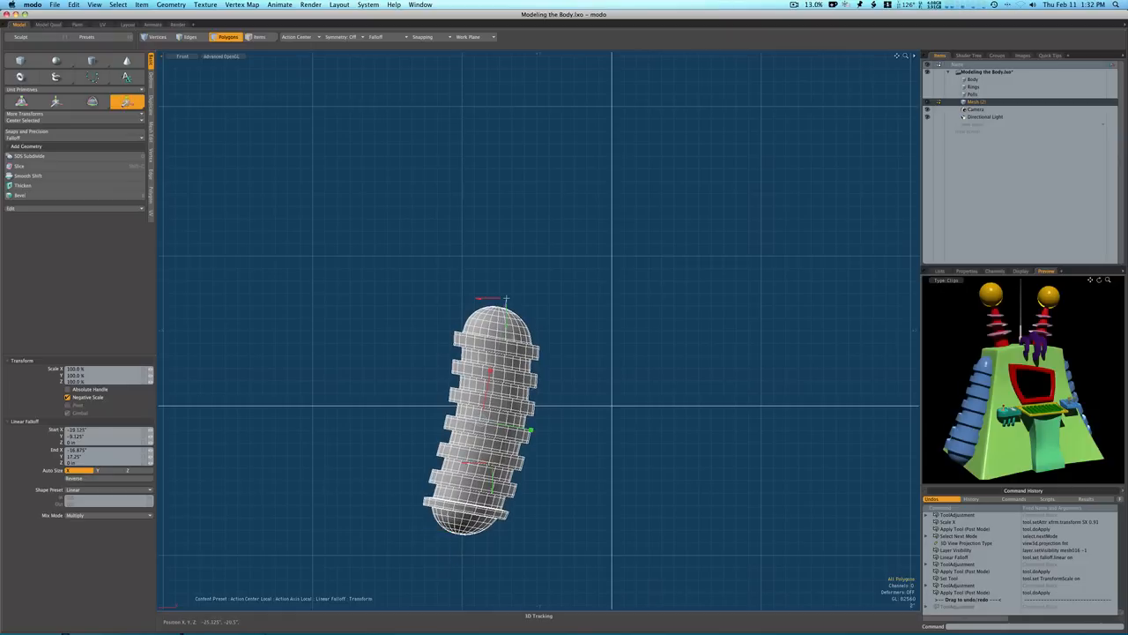
pyautogui.moveTo(506, 300); pyautogui.dragTo(554, 185)
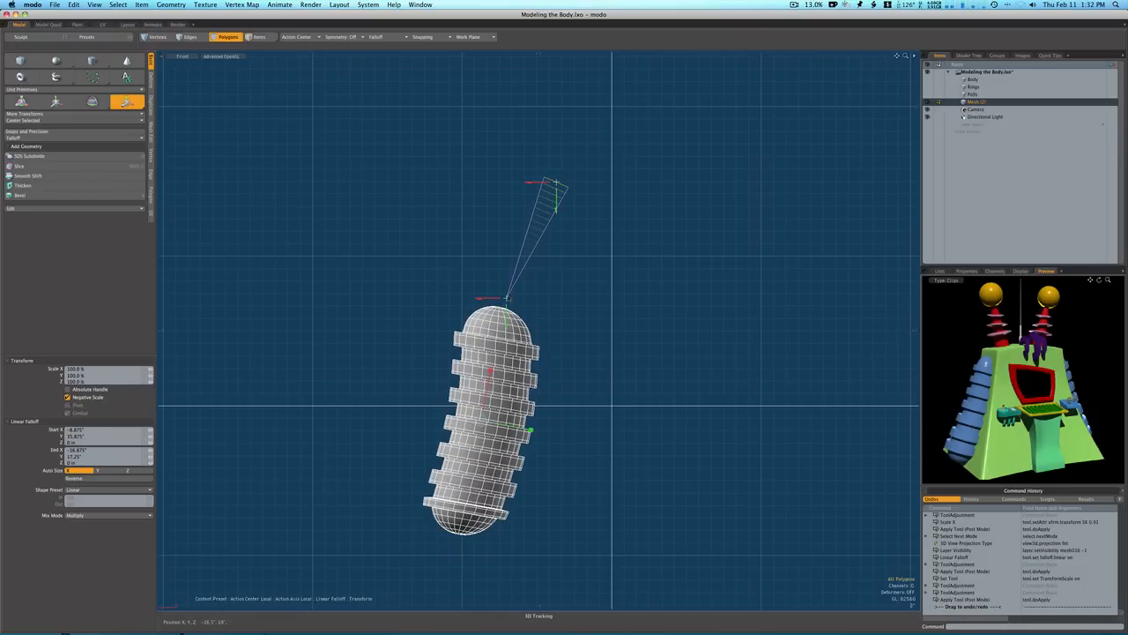
pyautogui.moveTo(505, 299); pyautogui.dragTo(458, 527)
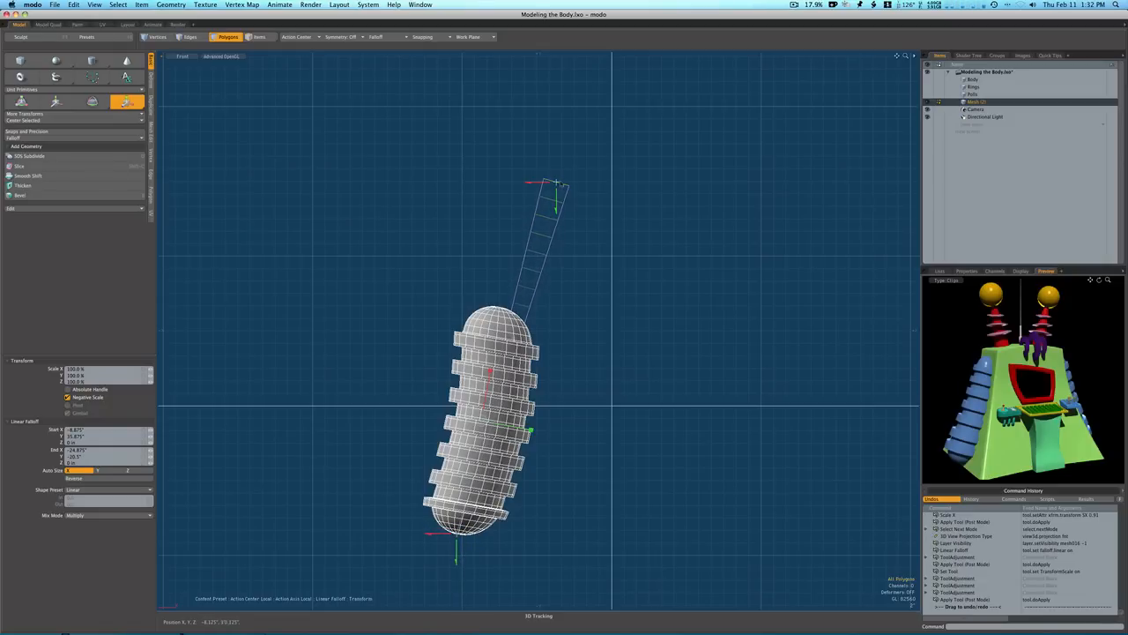
pyautogui.moveTo(556, 183); pyautogui.dragTo(502, 302)
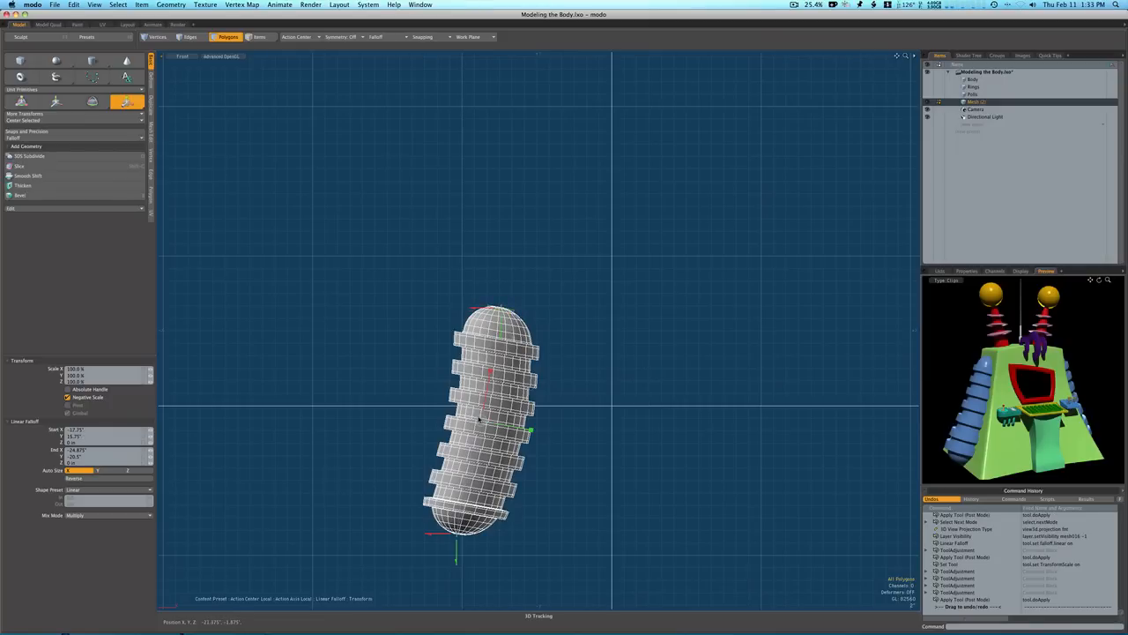
# Taper the capsule's upper end by scaling it uniformly to 63.5%, and clear the linear falloff and local action center
pyautogui.moveTo(481, 421); pyautogui.dragTo(447, 421)
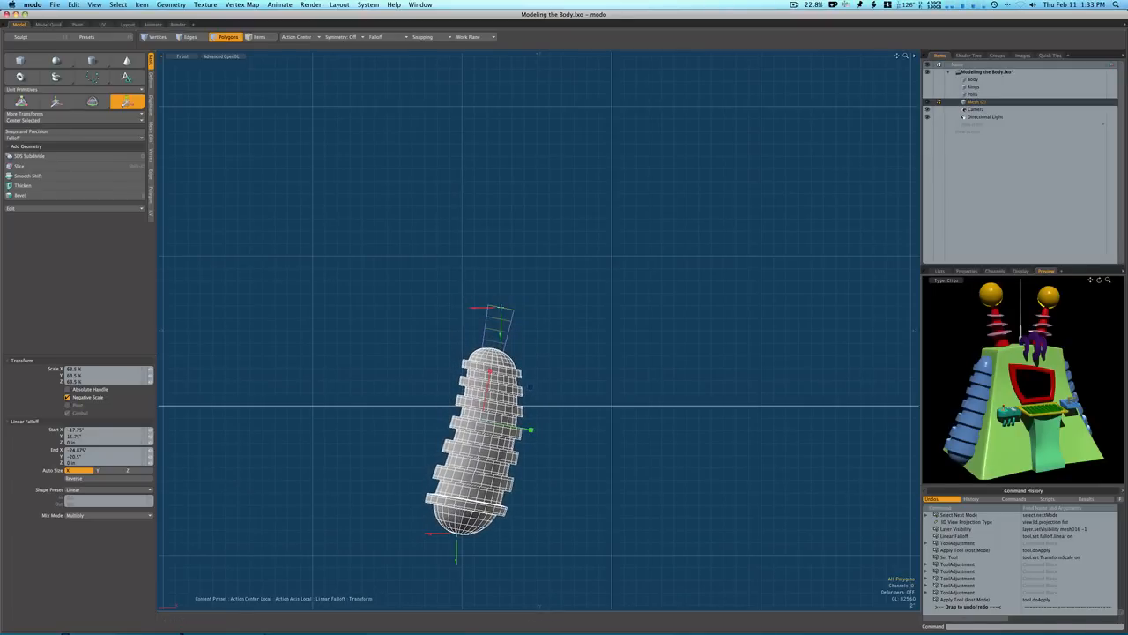
pyautogui.press('space')
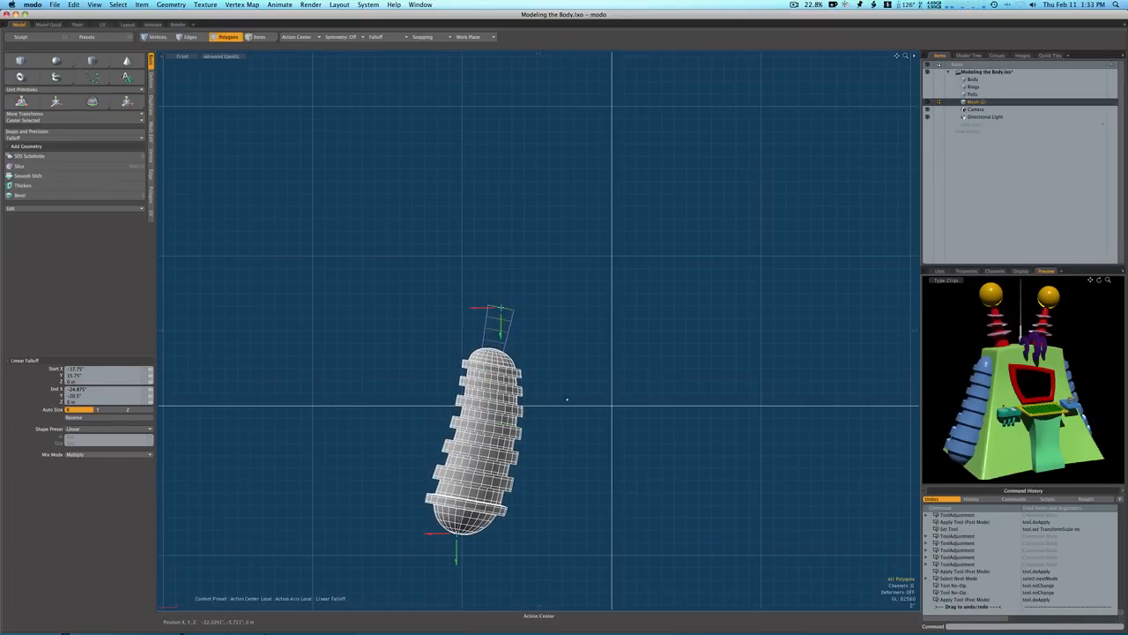
pyautogui.press('Escape')
# Return to the perspective view and show the Body, Rings and Polls meshes again
pyautogui.hotkey('ctrl', 'space')
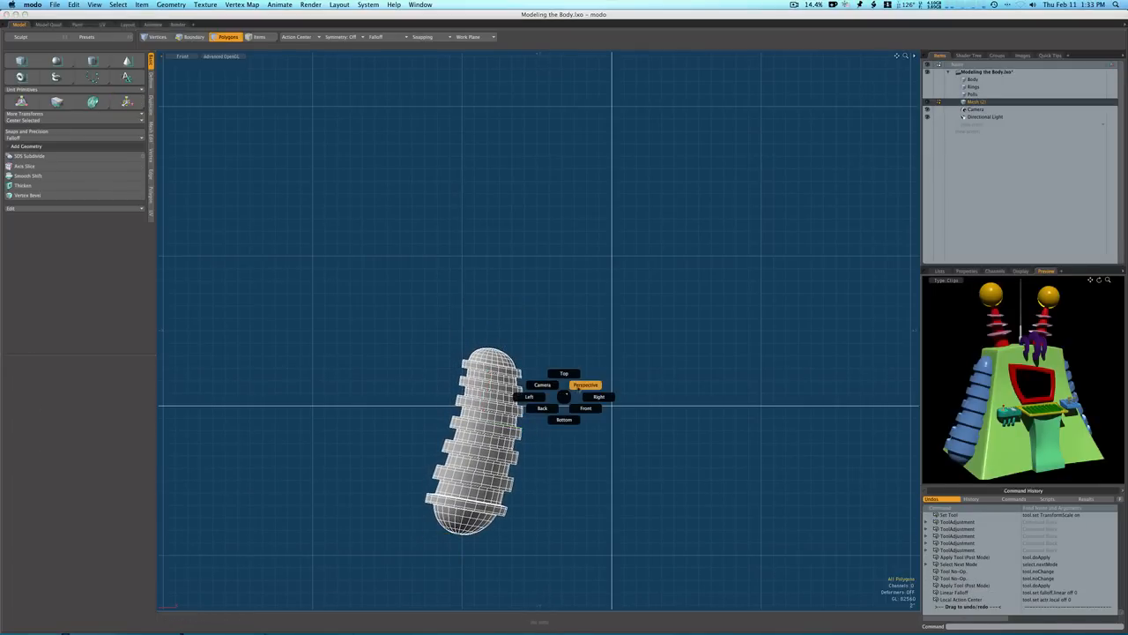
pyautogui.click(584, 385)
pyautogui.click(926, 79)
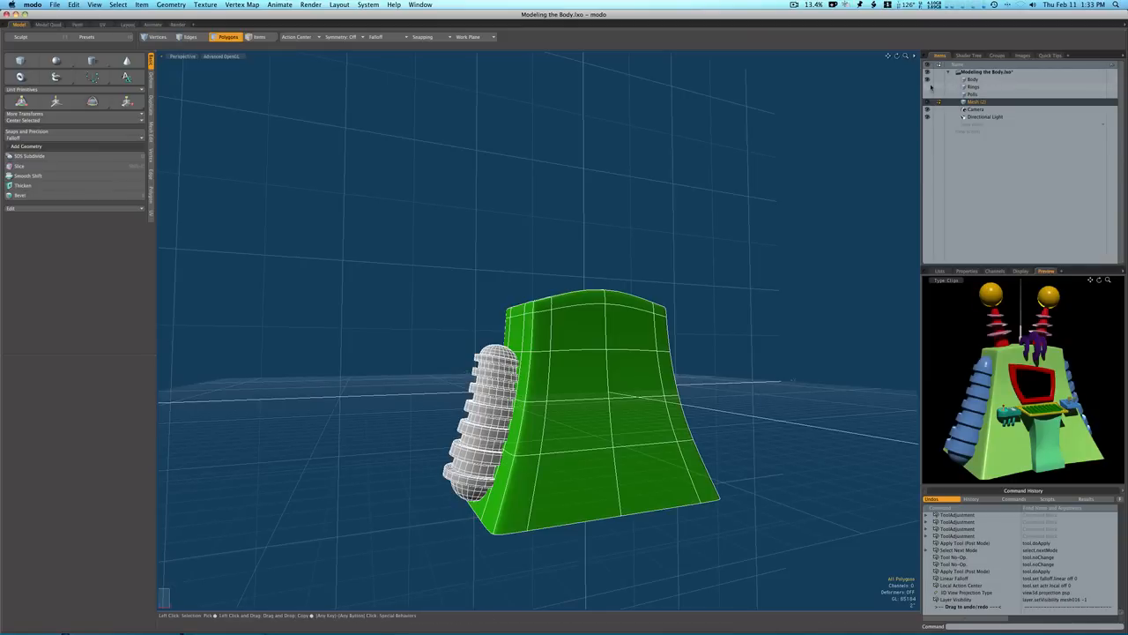
pyautogui.click(926, 86)
pyautogui.click(927, 94)
pyautogui.keyDown('alt'); pyautogui.moveTo(606, 369); pyautogui.dragTo(580, 371); pyautogui.keyUp('alt')
# Select all connected polygons of the capsule and move them up 4 inches in Y
pyautogui.doubleClick(506, 382)
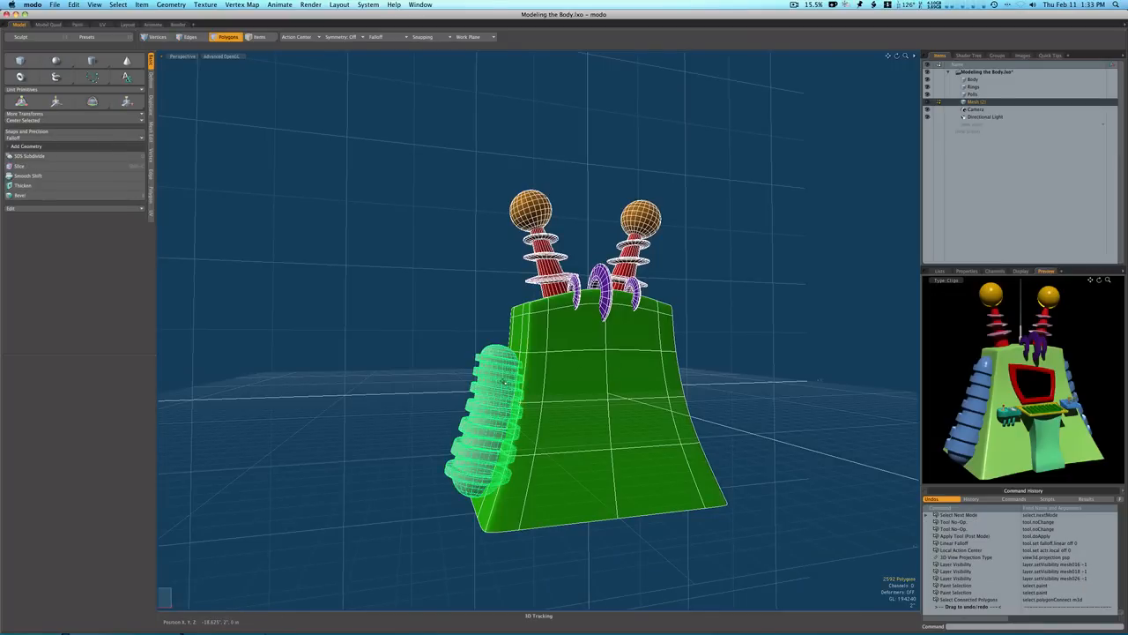
pyautogui.press('w')
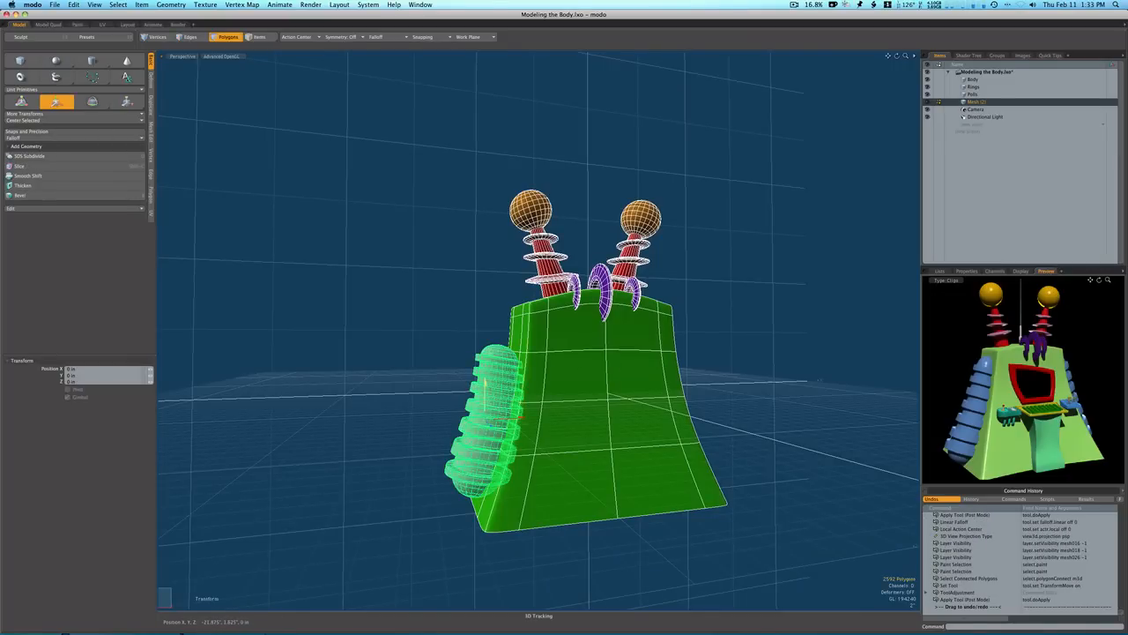
pyautogui.moveTo(484, 382); pyautogui.dragTo(486, 362)
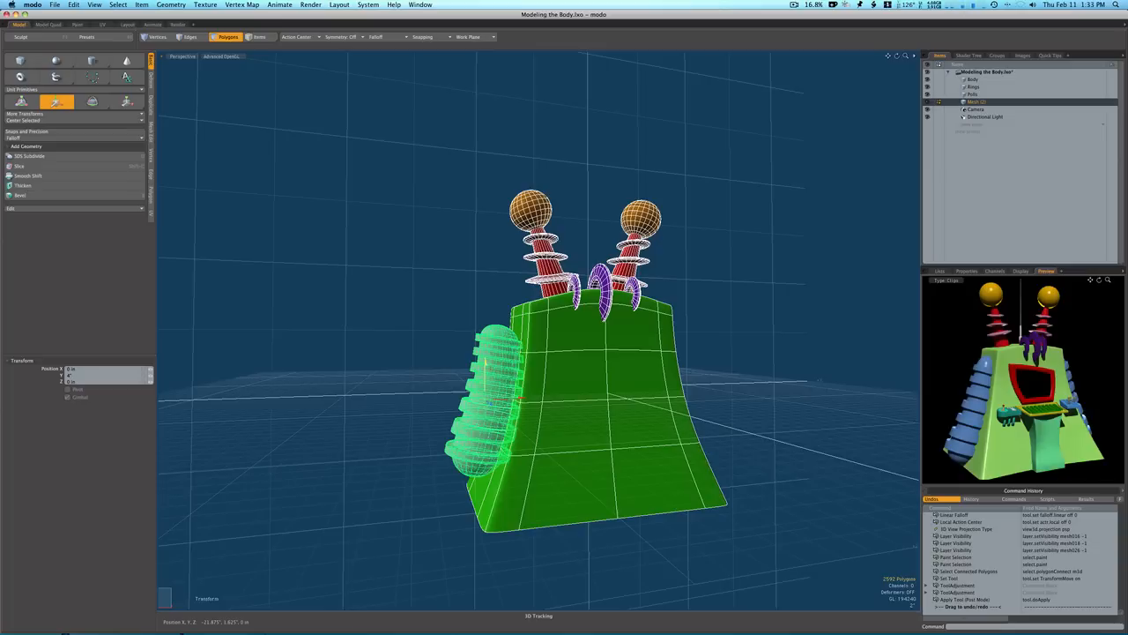
# Set the action center to Local and scale the selected capsule to 123% along its local X axis
pyautogui.press('r')
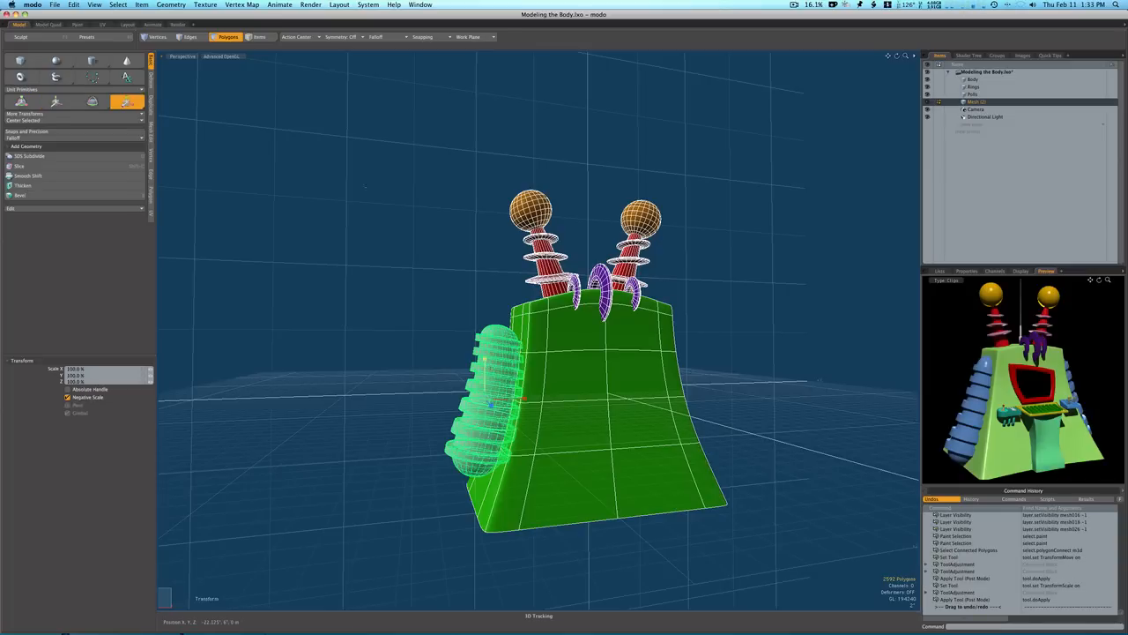
pyautogui.click(298, 37)
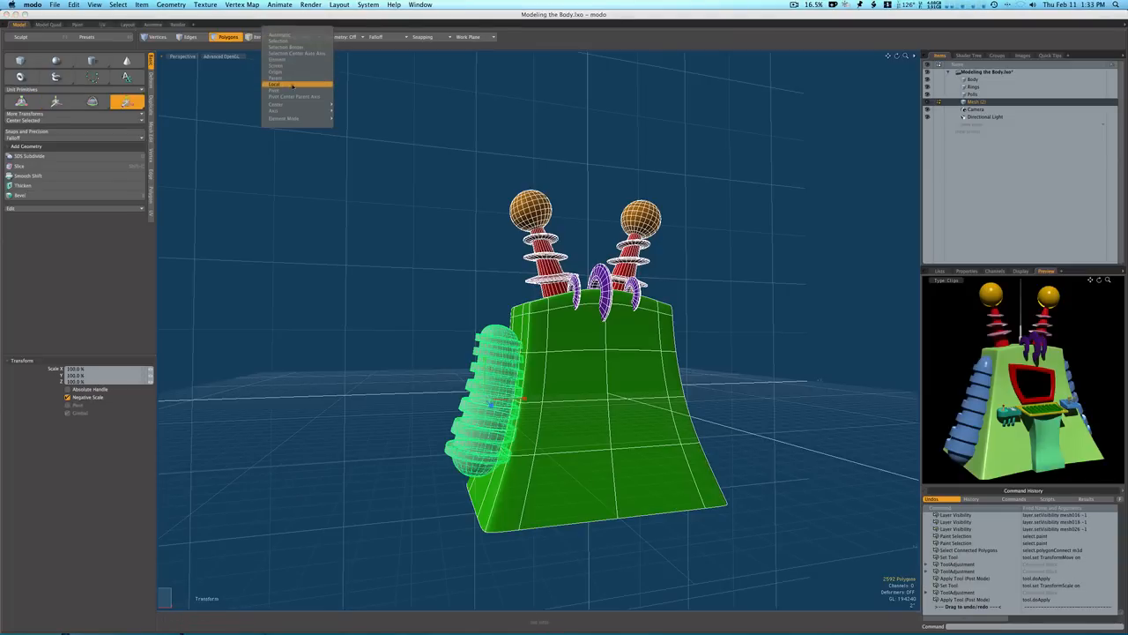
pyautogui.click(291, 86)
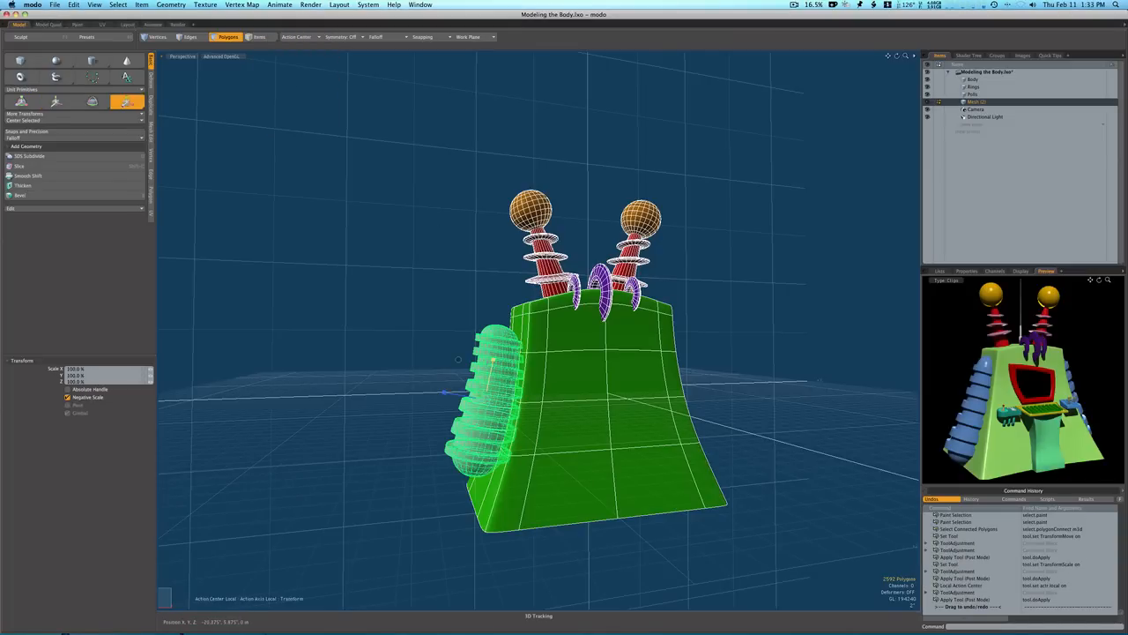
pyautogui.moveTo(151, 368); pyautogui.dragTo(190, 369)
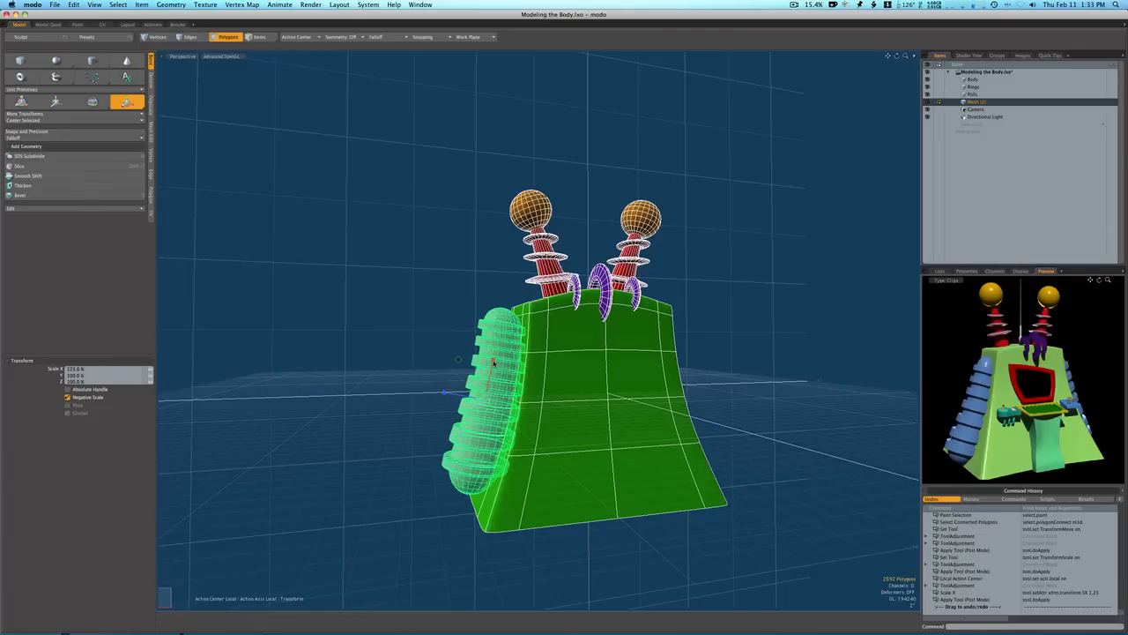
# Move the capsule -1.625 inches along its local Z axis into the body's side and clear the polygon selection
pyautogui.keyDown('alt'); pyautogui.moveTo(489, 402); pyautogui.dragTo(459, 361); pyautogui.keyUp('alt')
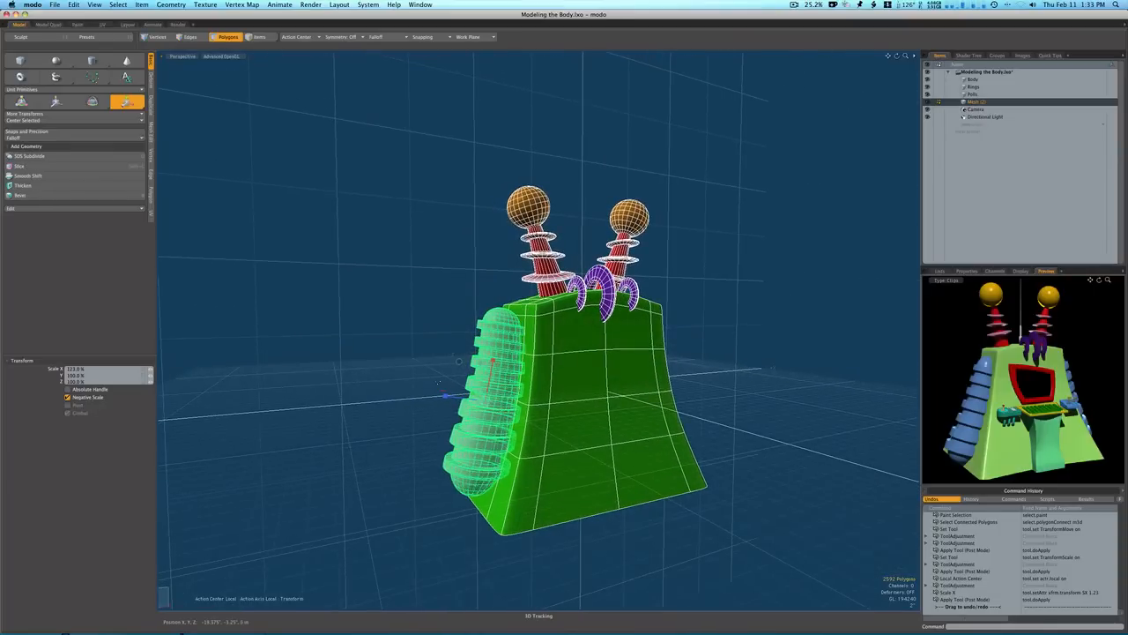
pyautogui.press('w')
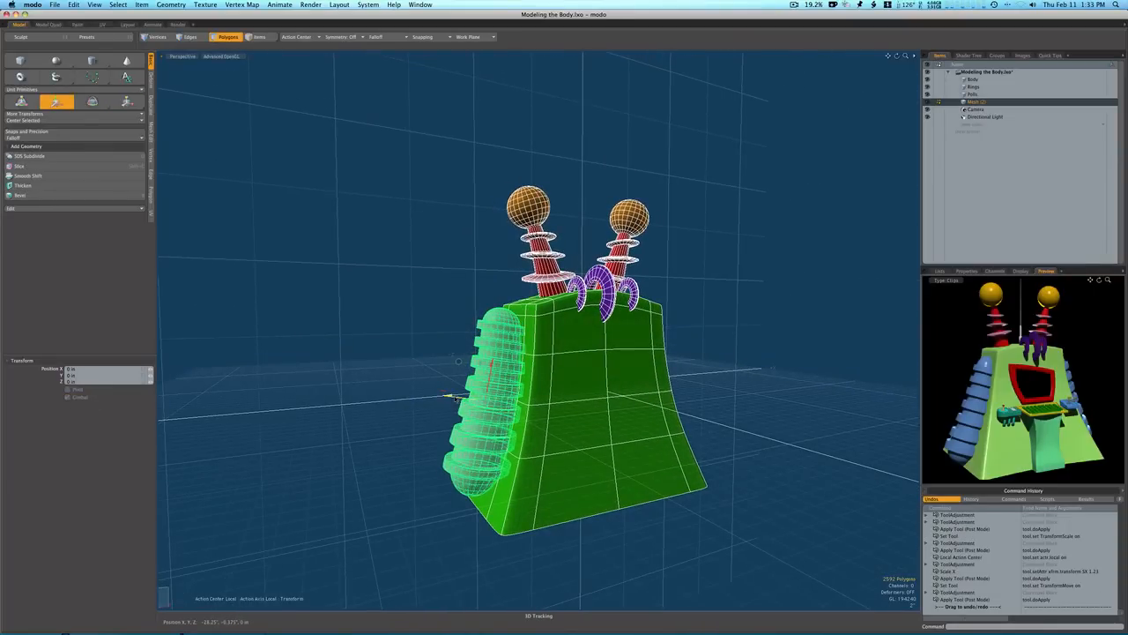
pyautogui.moveTo(455, 400); pyautogui.dragTo(464, 400)
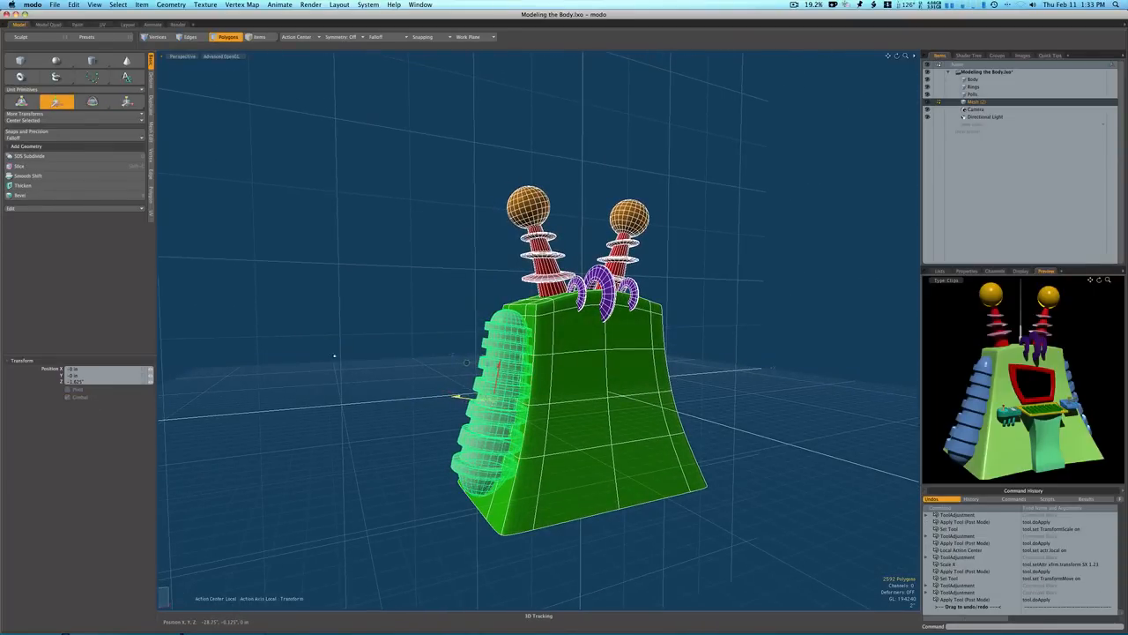
pyautogui.press('space')
pyautogui.click(336, 356)
# Switch to the front view and hide the Polls and Rings meshes
pyautogui.moveTo(341, 356)
pyautogui.keyDown('alt'); pyautogui.mouseDown()
pyautogui.moveTo(362, 359)
pyautogui.moveTo(355, 352)
pyautogui.mouseUp(); pyautogui.keyUp('alt')
pyautogui.keyDown('alt'); pyautogui.moveTo(343, 344); pyautogui.dragTo(311, 360); pyautogui.keyUp('alt')
pyautogui.hotkey('ctrl', 'space')
pyautogui.click(349, 357)
pyautogui.keyDown('alt'); pyautogui.keyDown('shift'); pyautogui.moveTo(312, 360); pyautogui.dragTo(280, 358); pyautogui.keyUp('shift'); pyautogui.keyUp('alt')
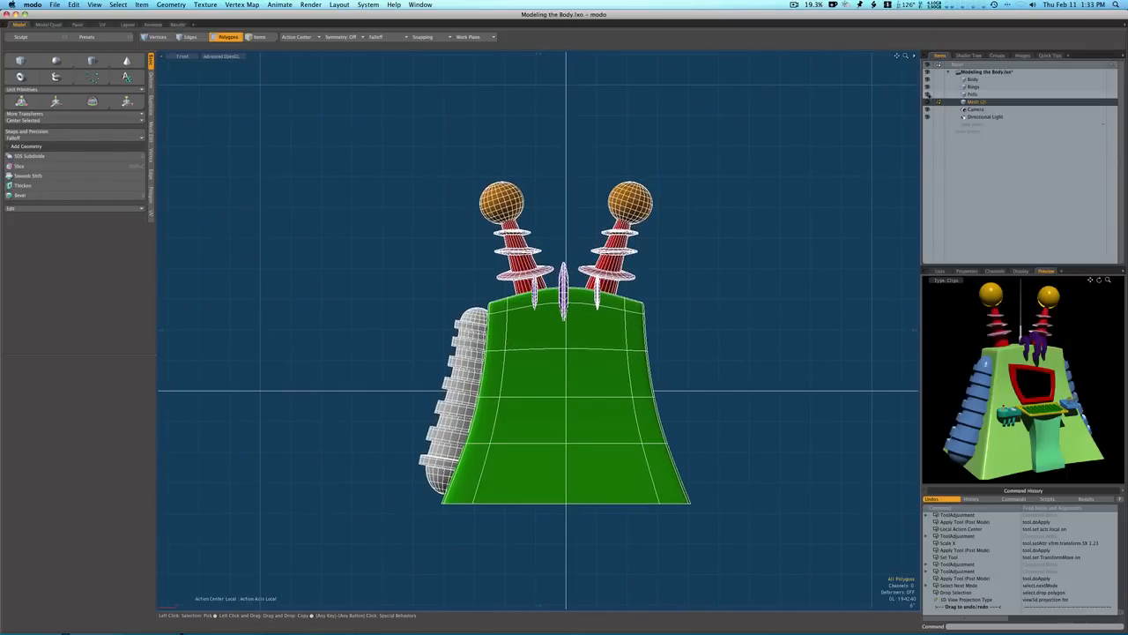
pyautogui.click(927, 94)
pyautogui.click(927, 87)
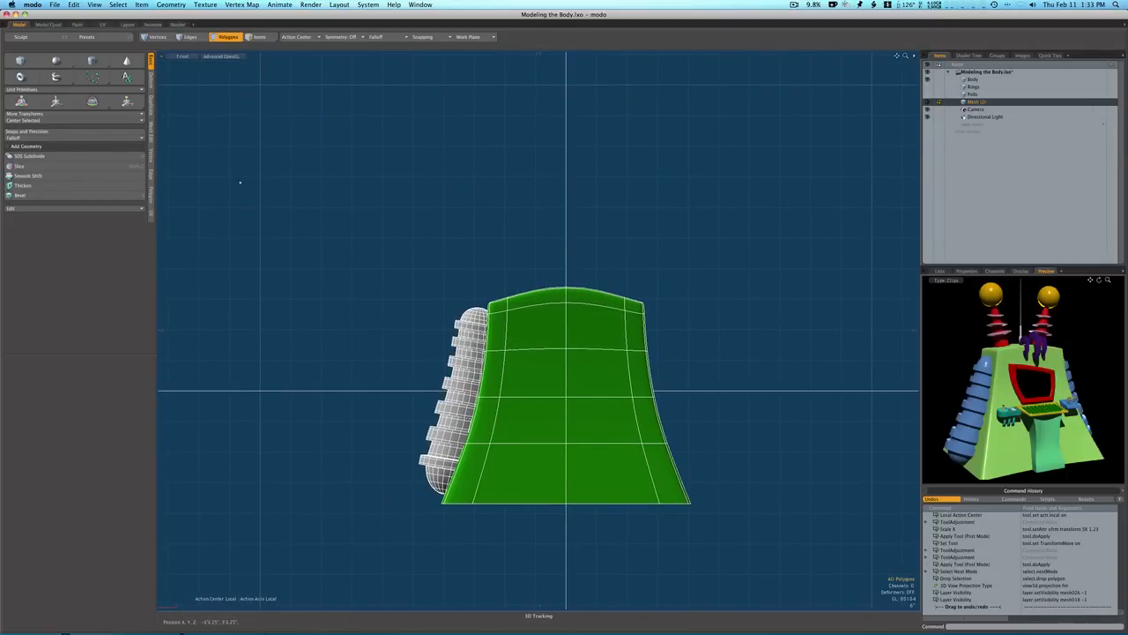
# Set the action center to Pivot and mirror the capsule across the X axis onto the body's opposite side, finishing in the perspective view
pyautogui.click(293, 42)
pyautogui.click(293, 91)
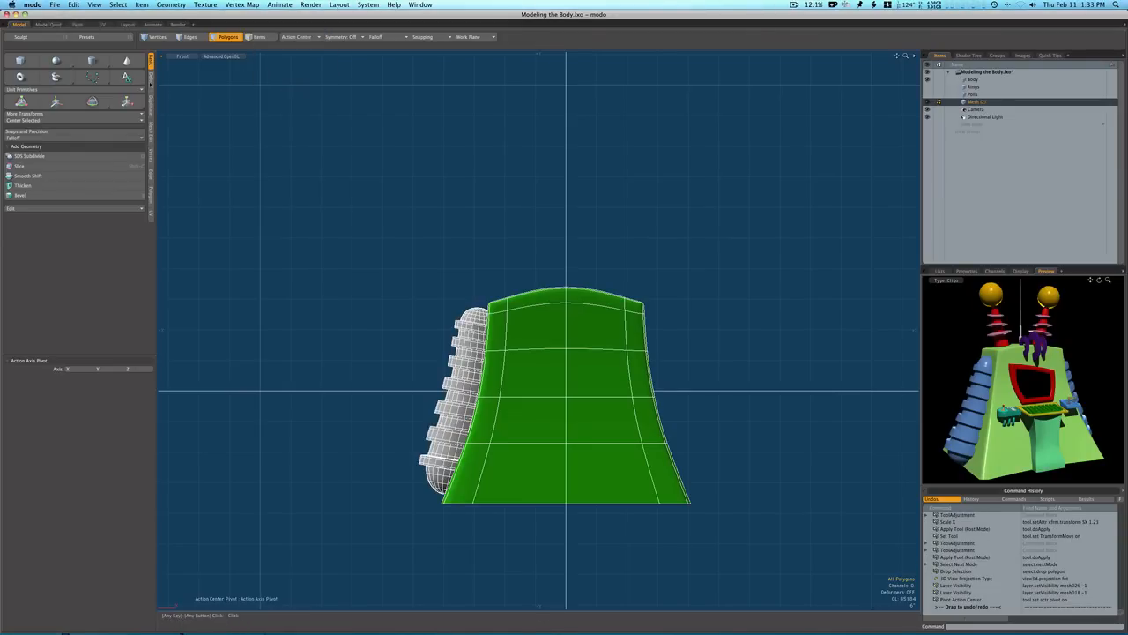
pyautogui.click(150, 103)
pyautogui.click(21, 76)
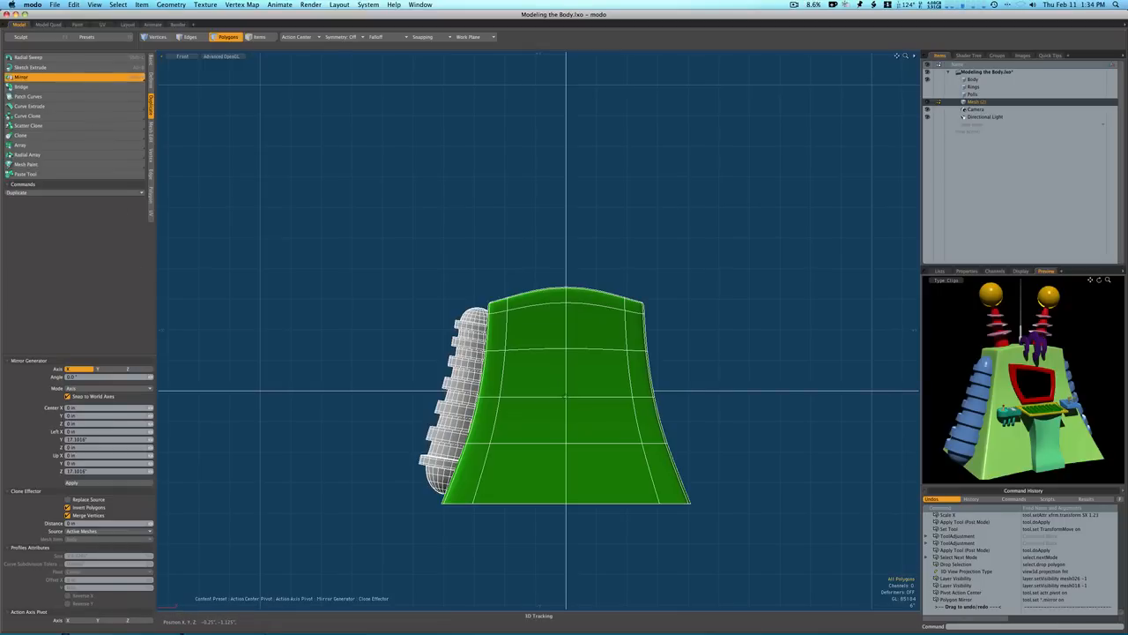
pyautogui.click(565, 396)
pyautogui.hotkey('ctrl', 'space')
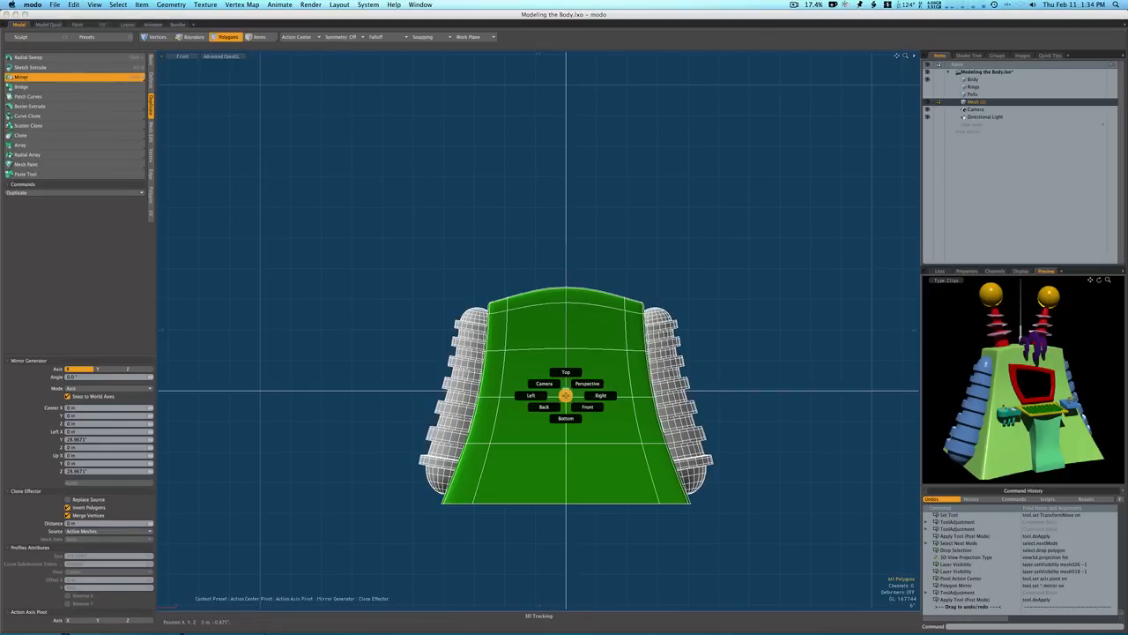
pyautogui.click(596, 385)
pyautogui.keyDown('alt'); pyautogui.moveTo(596, 385); pyautogui.dragTo(564, 396); pyautogui.keyUp('alt')
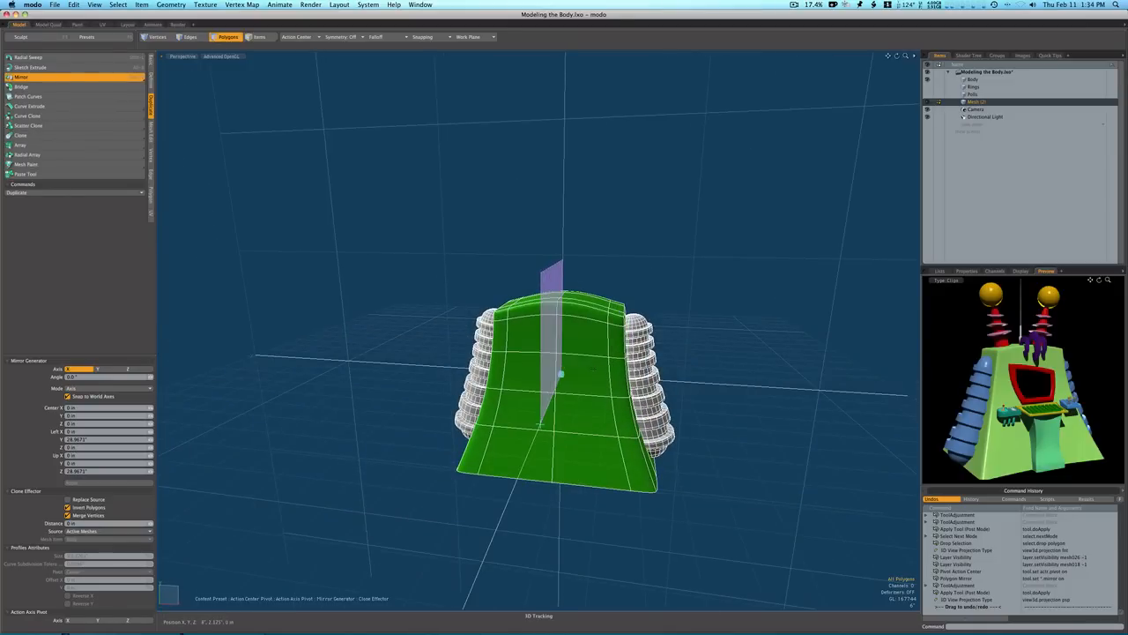
pyautogui.press('space')
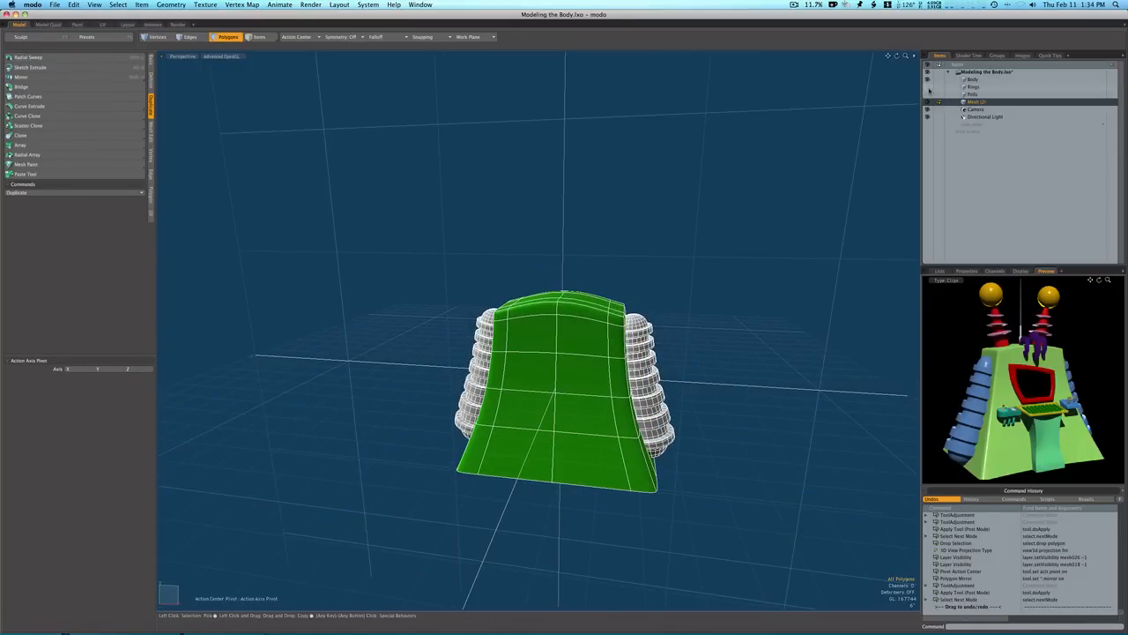
# Show the Rings and Polls meshes again and rename the side capsules' mesh item to "Side reactors"
pyautogui.click(928, 88)
pyautogui.click(928, 95)
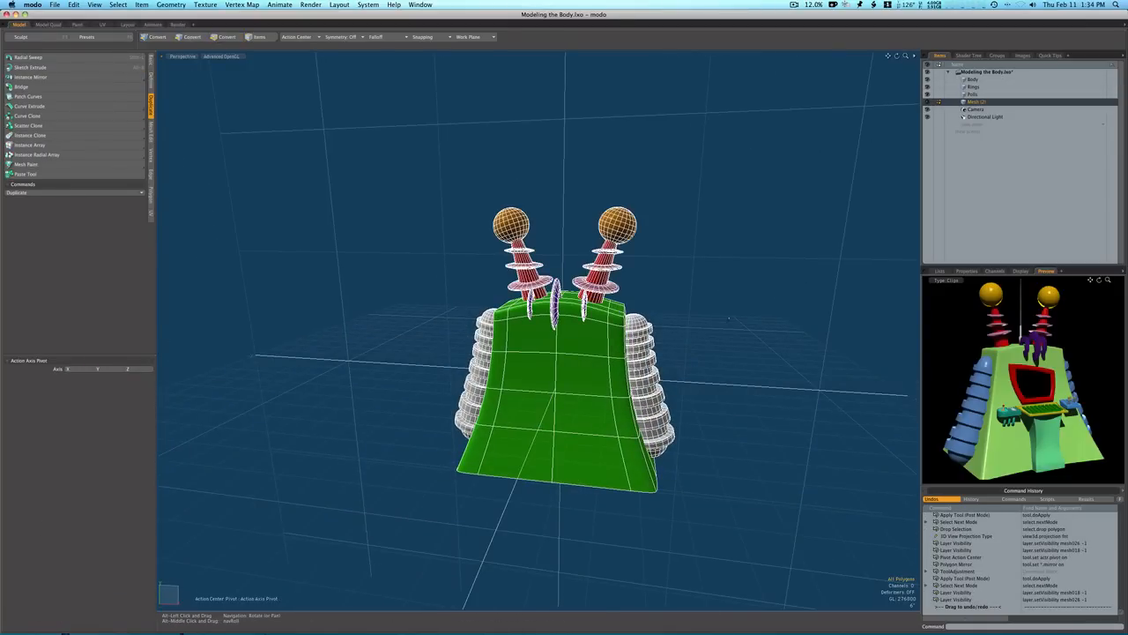
pyautogui.keyDown('alt'); pyautogui.moveTo(718, 296); pyautogui.dragTo(791, 294); pyautogui.keyUp('alt')
pyautogui.doubleClick(969, 104)
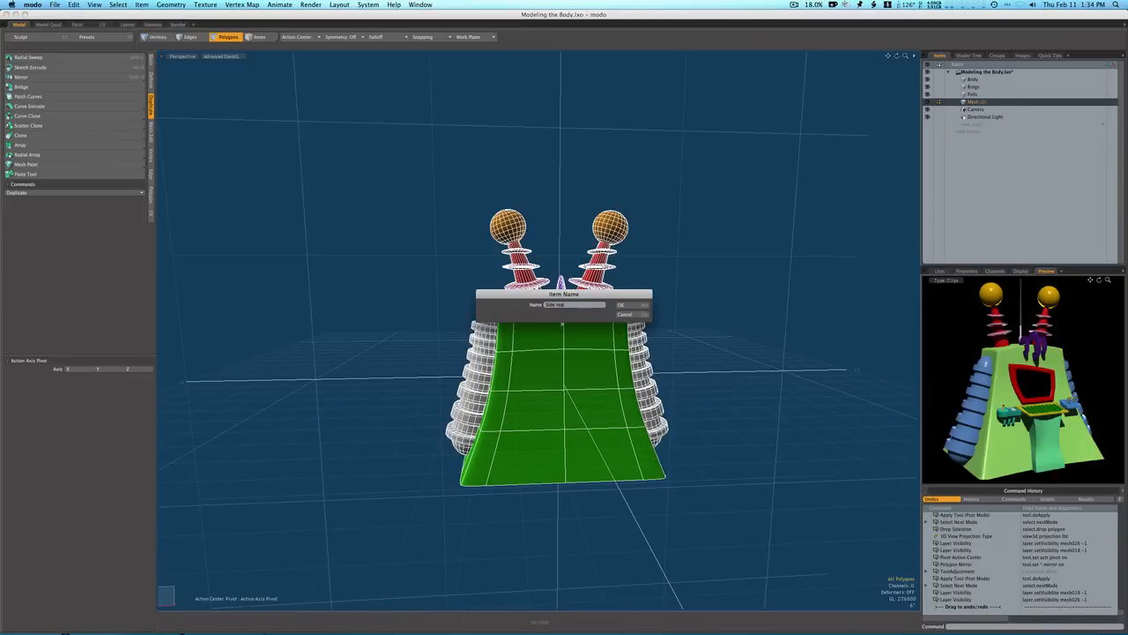
pyautogui.write('Side reactors')
pyautogui.press('Return')
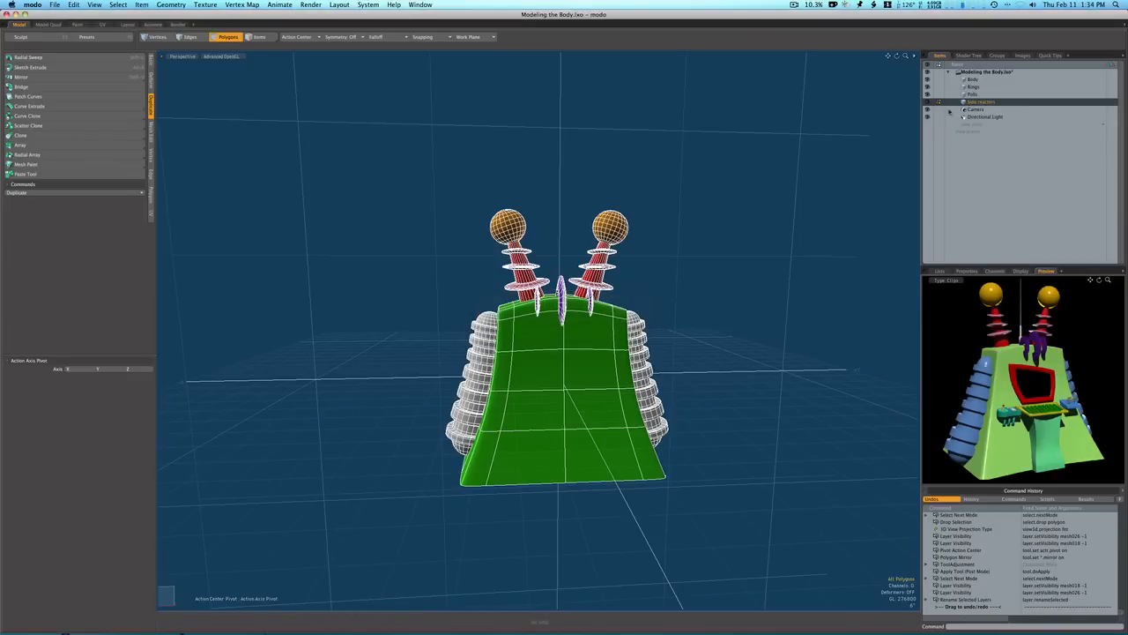
# Assign both side capsules a new material named "side reactors" with a light blue color of 0.19, 0.66, 0.98, and drop the selection
pyautogui.doubleClick(643, 354)
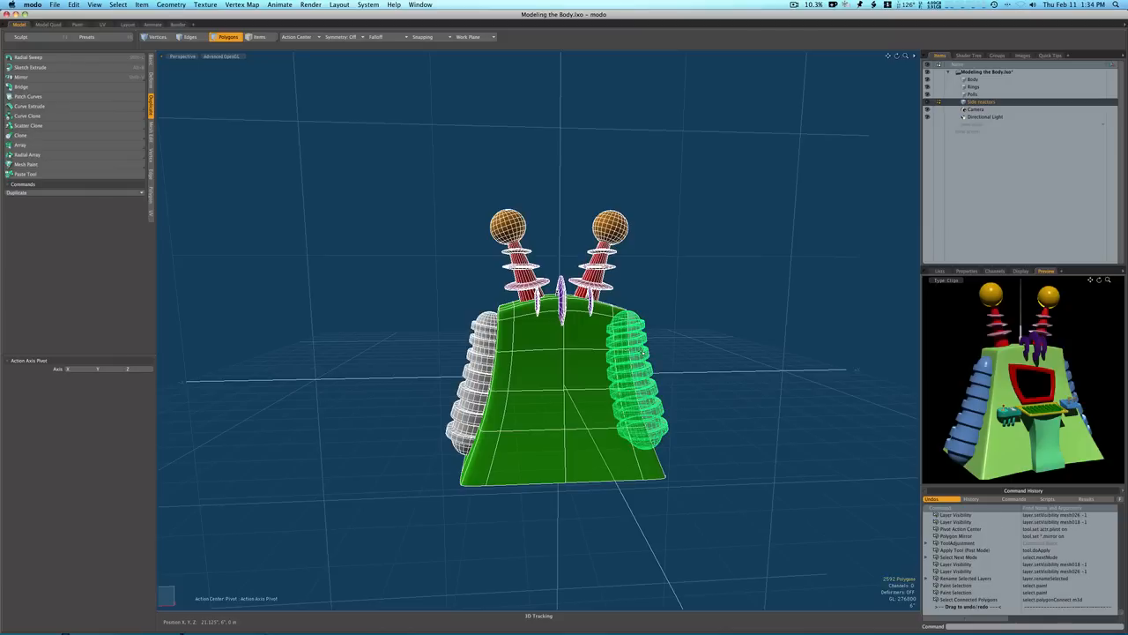
pyautogui.keyDown('shift'); pyautogui.doubleClick(473, 374); pyautogui.keyUp('shift')
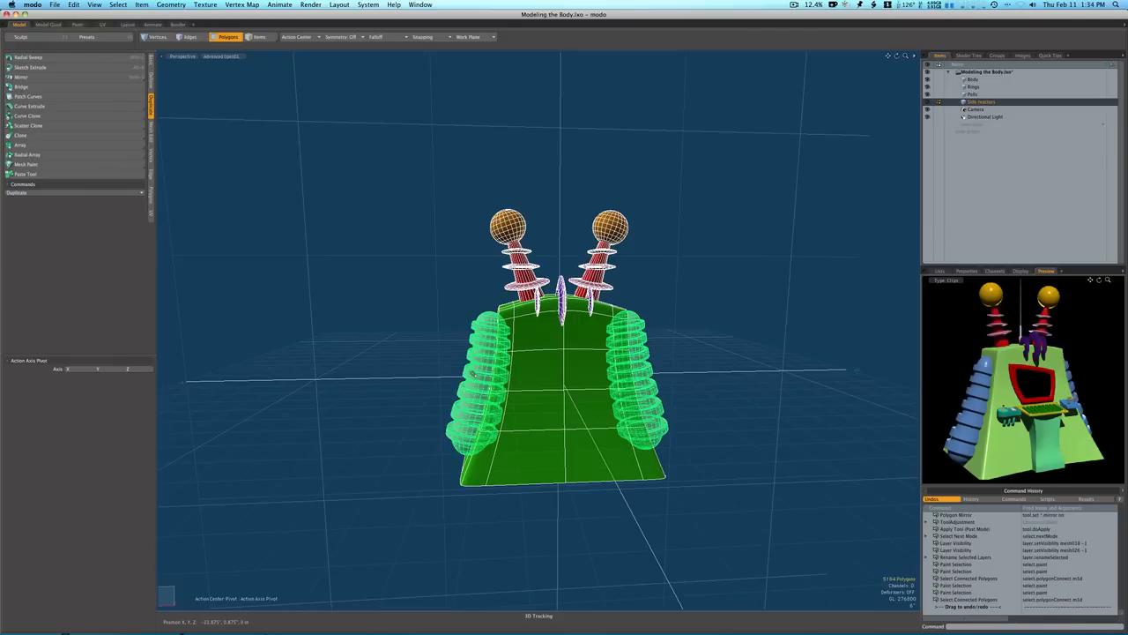
pyautogui.press('m')
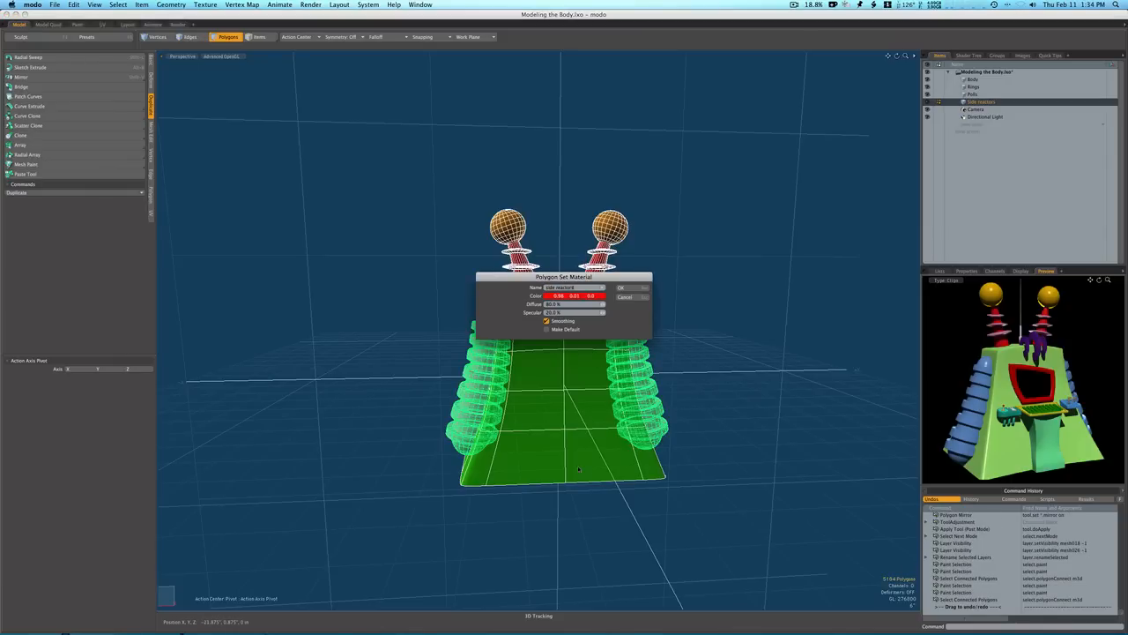
pyautogui.click(564, 295)
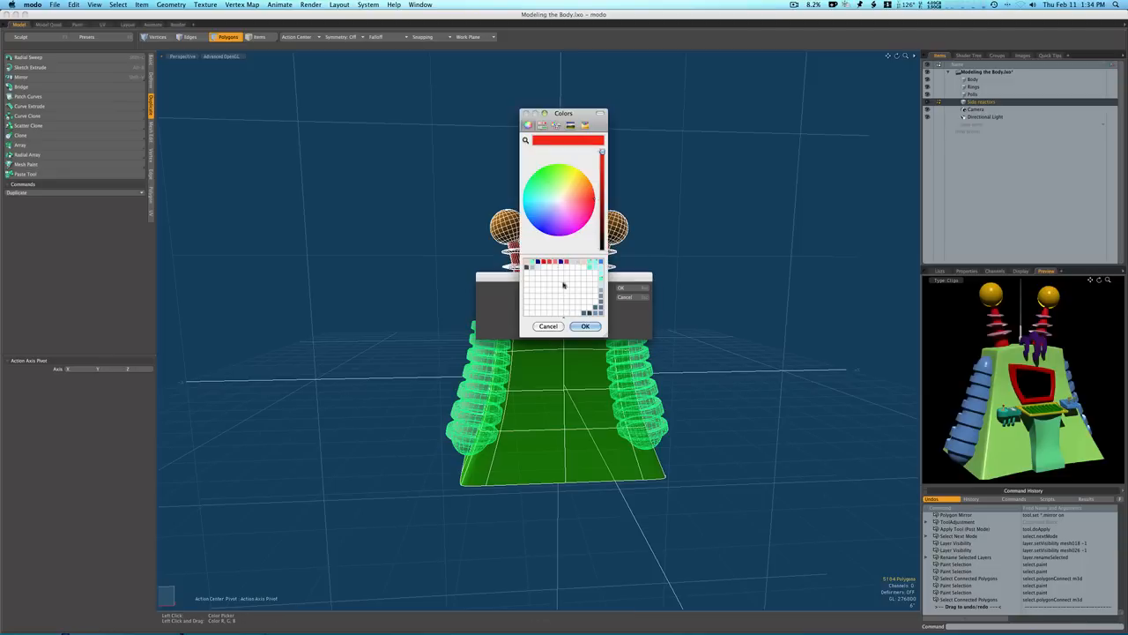
pyautogui.click(532, 210)
pyautogui.click(585, 326)
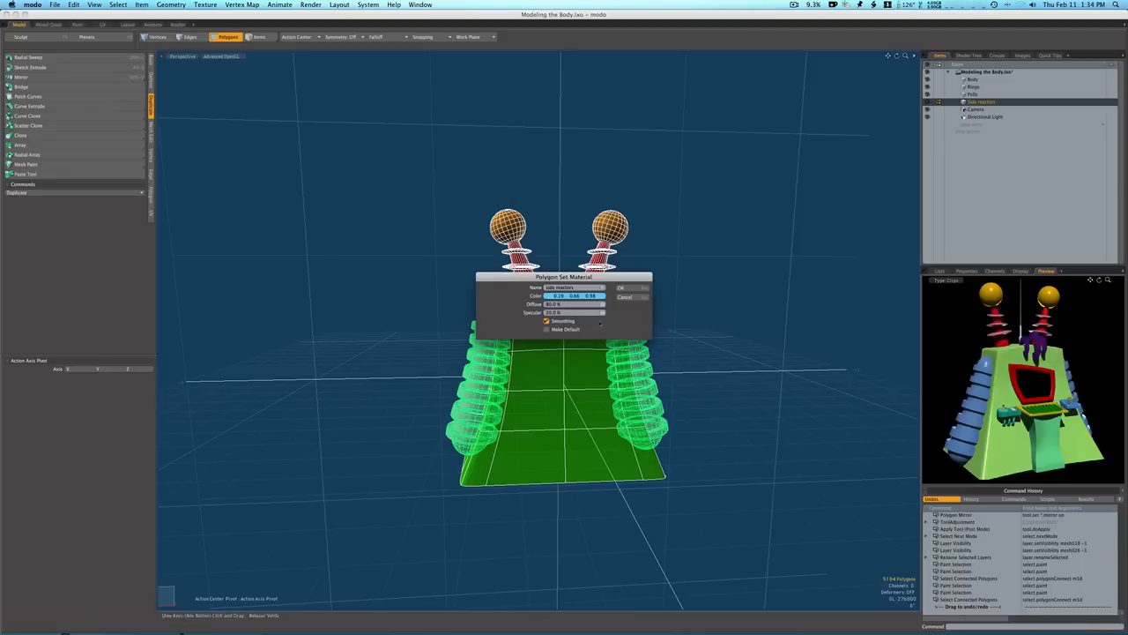
pyautogui.click(627, 290)
pyautogui.click(676, 306)
# Turn off the wireframe overlay and the grid in the perspective view to show the robot cleanly shaded
pyautogui.keyDown('alt'); pyautogui.moveTo(676, 307); pyautogui.dragTo(683, 308); pyautogui.keyUp('alt')
pyautogui.hotkey('ctrl', '3')
pyautogui.click(720, 305)
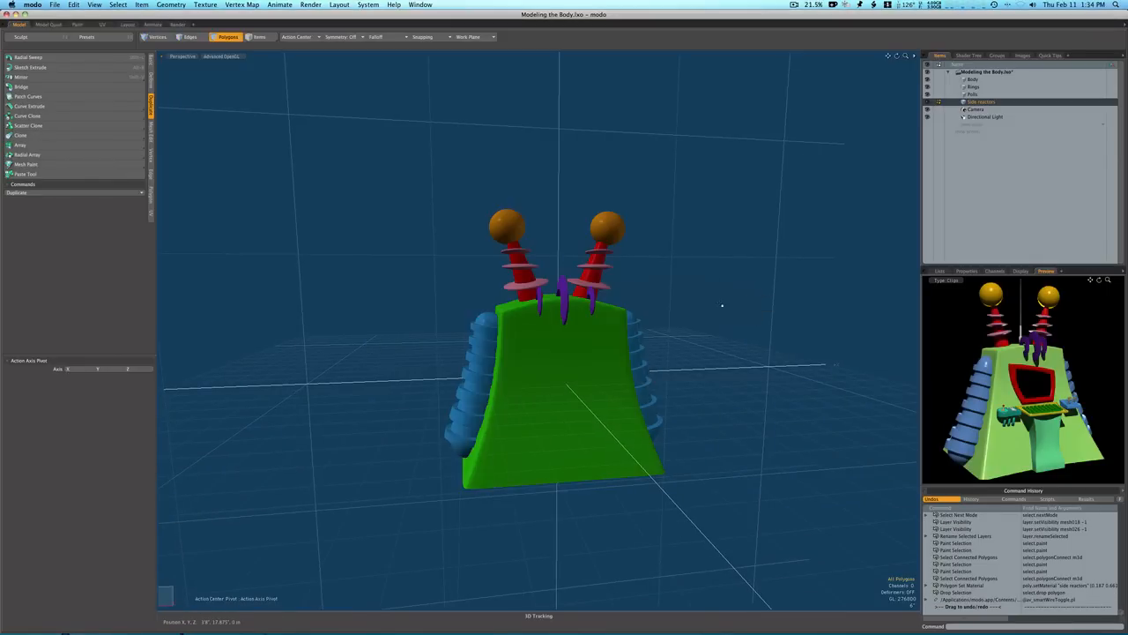
pyautogui.hotkey('ctrl', '3')
pyautogui.click(719, 325)
pyautogui.keyDown('alt'); pyautogui.moveTo(720, 324); pyautogui.dragTo(617, 370); pyautogui.keyUp('alt')
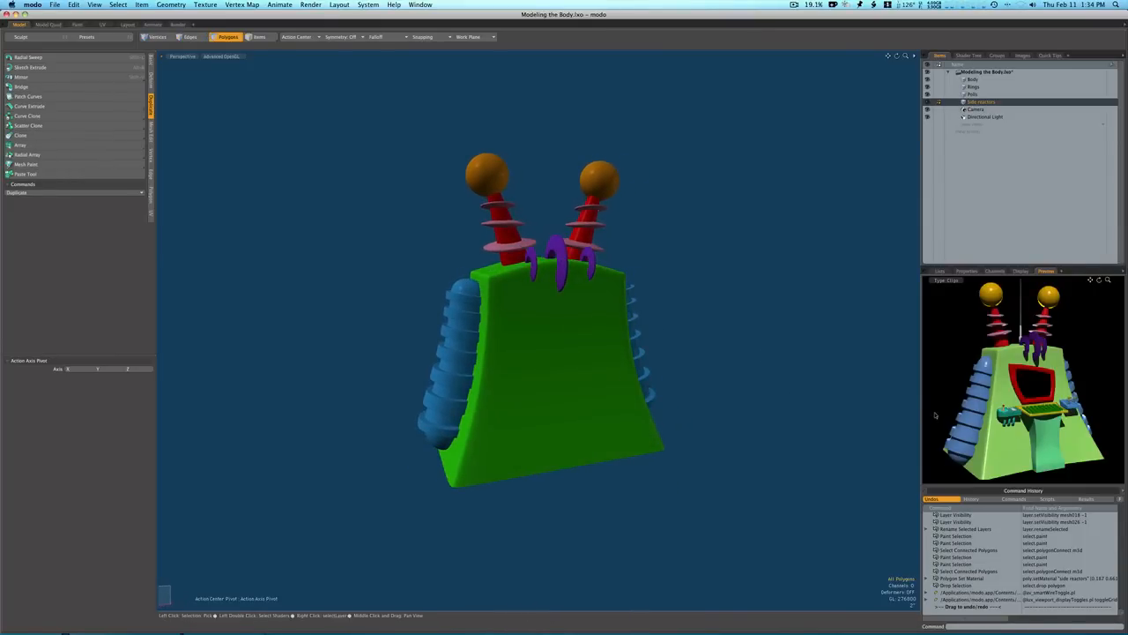
pyautogui.click(795, 5)
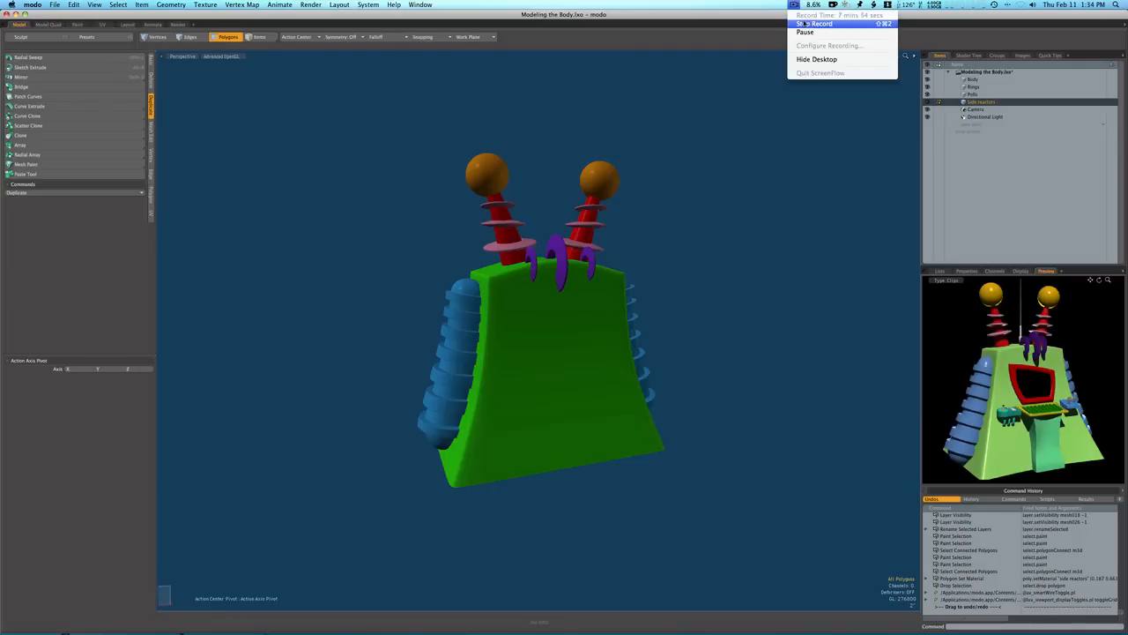